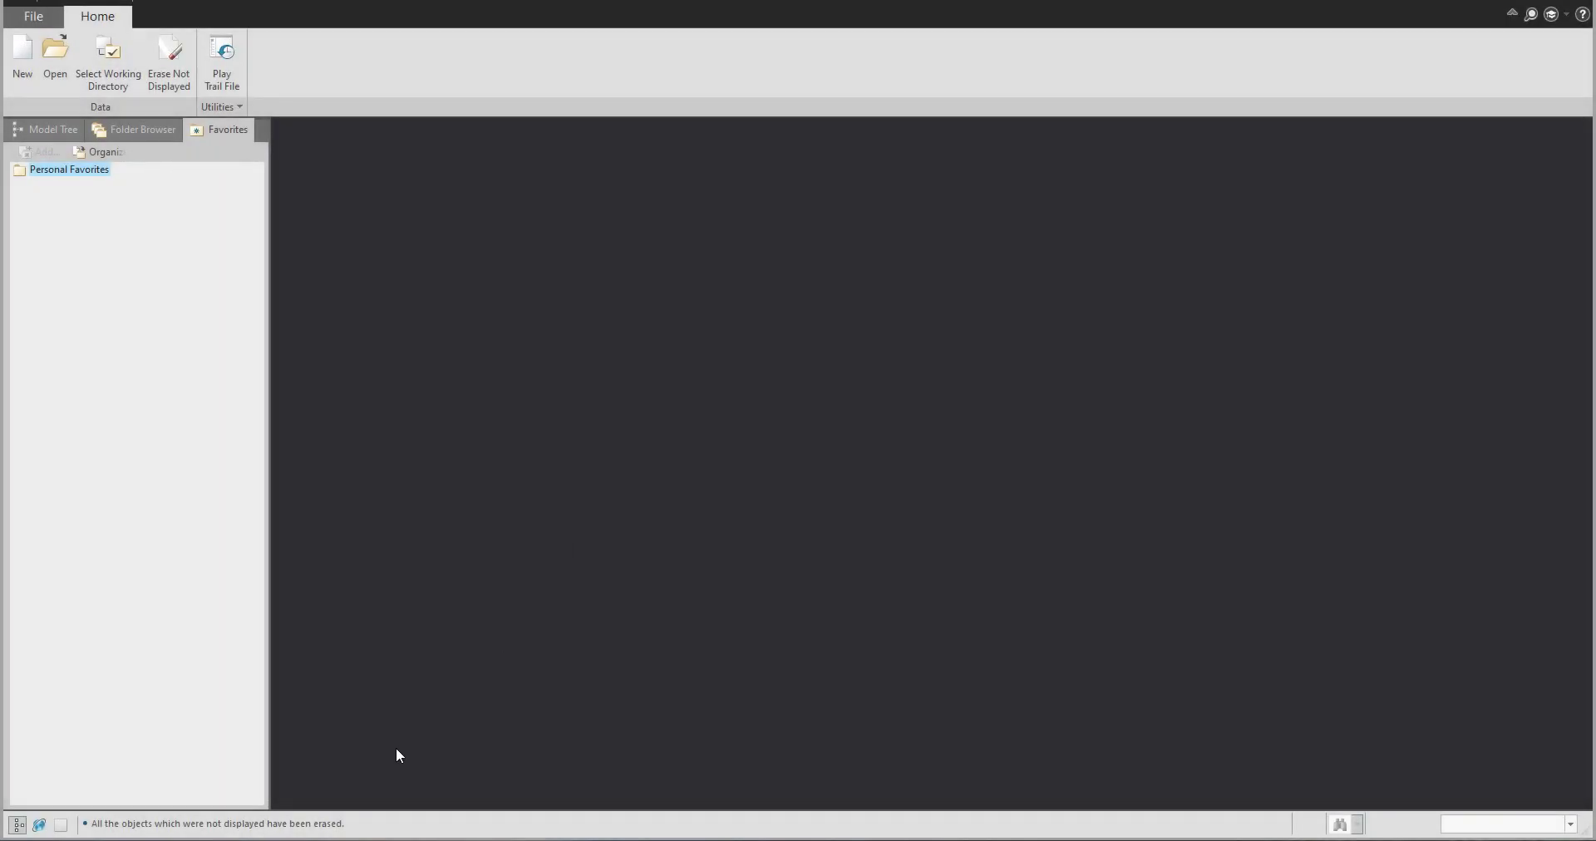
- Check the reference photo, then create a new part named 'sweep' and start a sketch
key("alt+Tab")
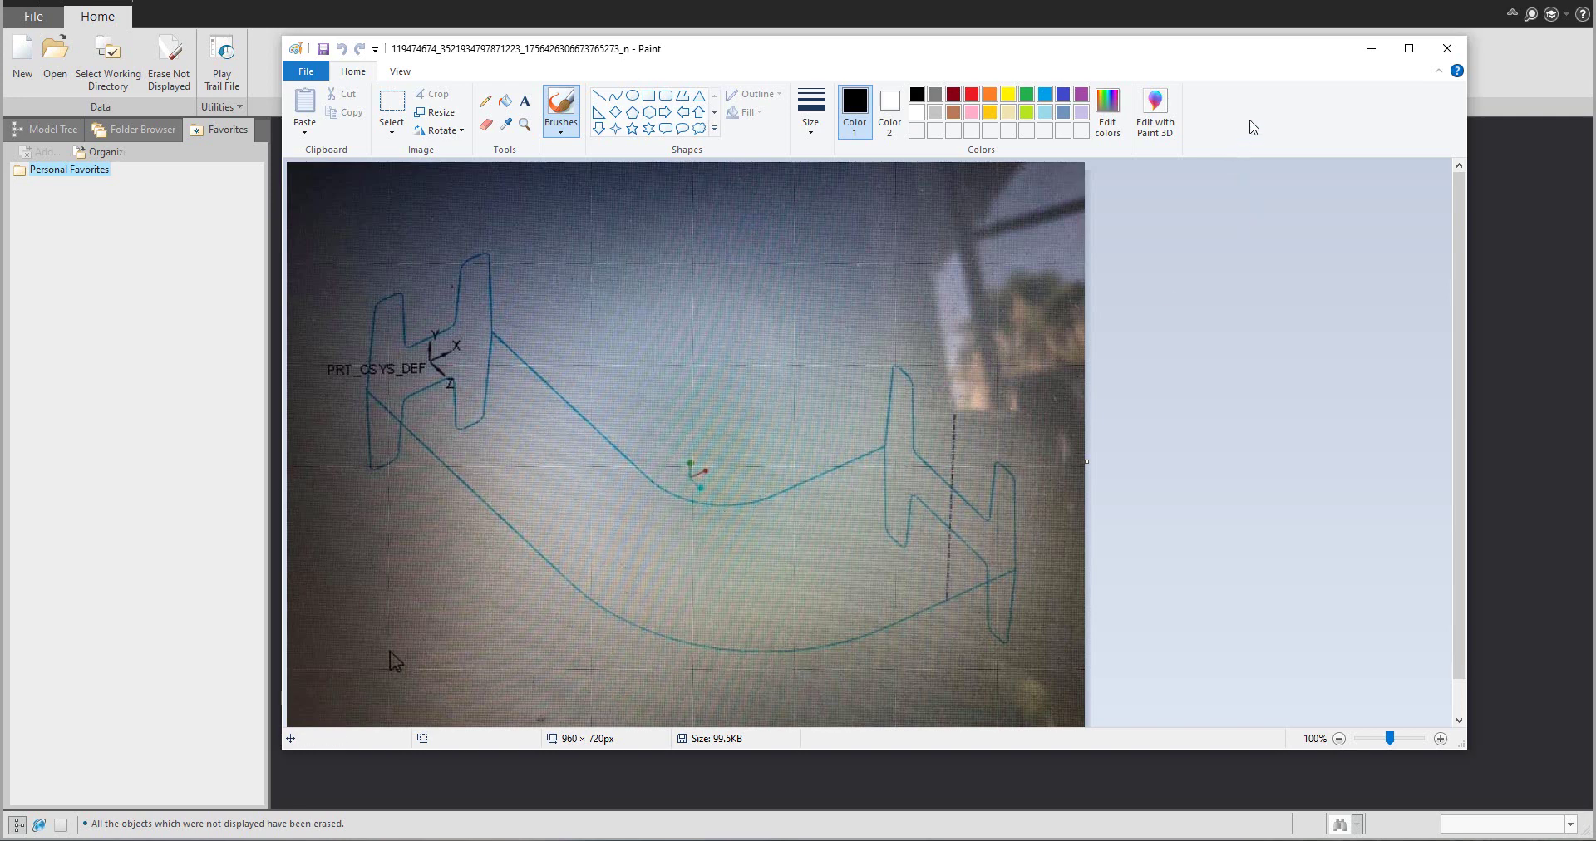
left_click(1372, 49)
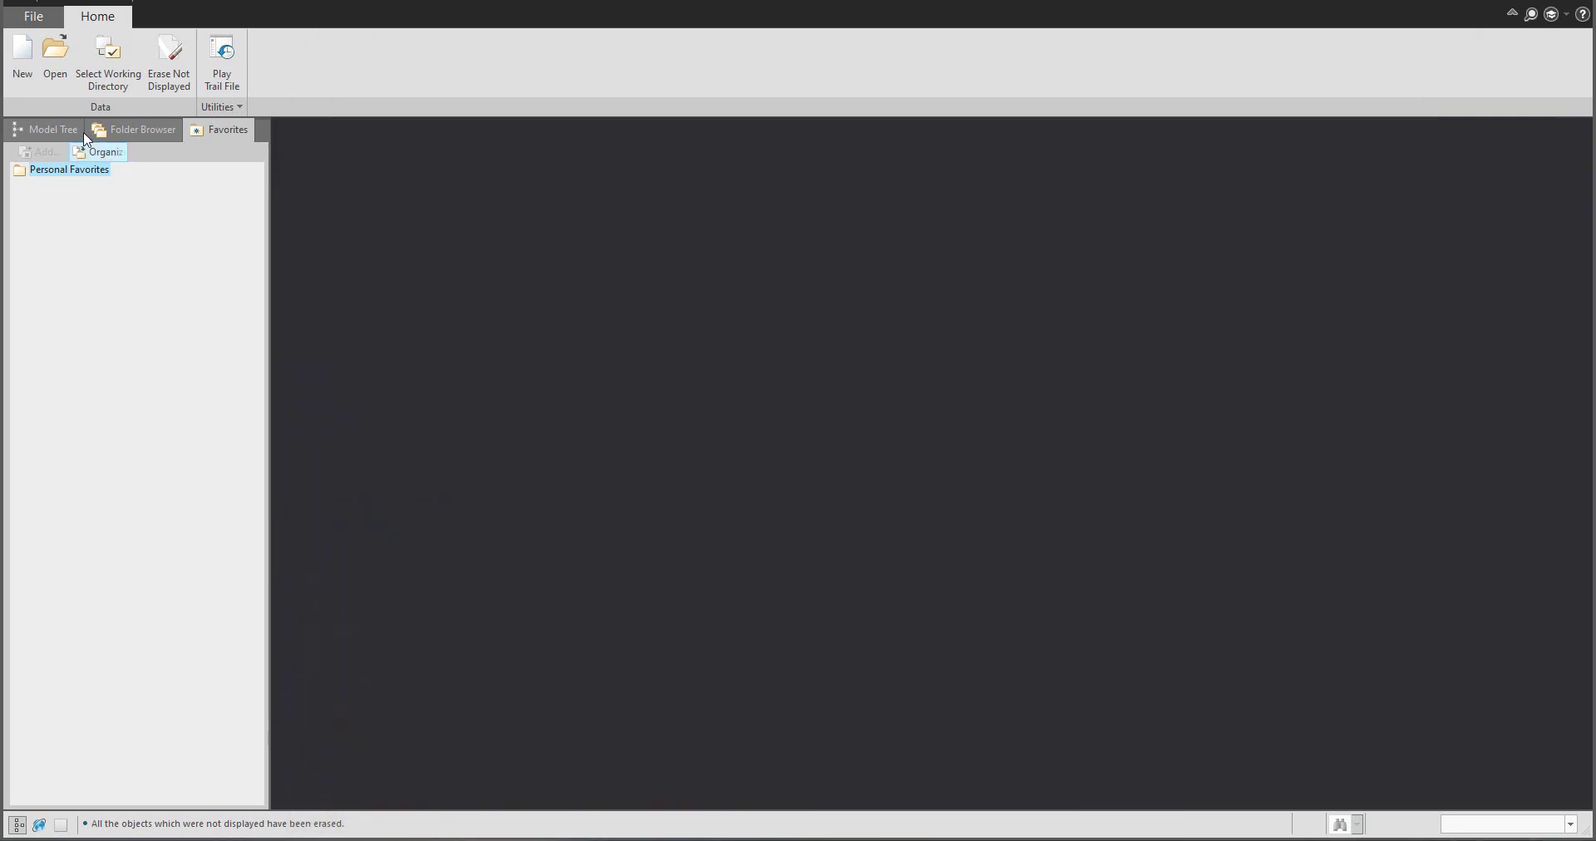
left_click(21, 59)
type("sweep")
key("Return")
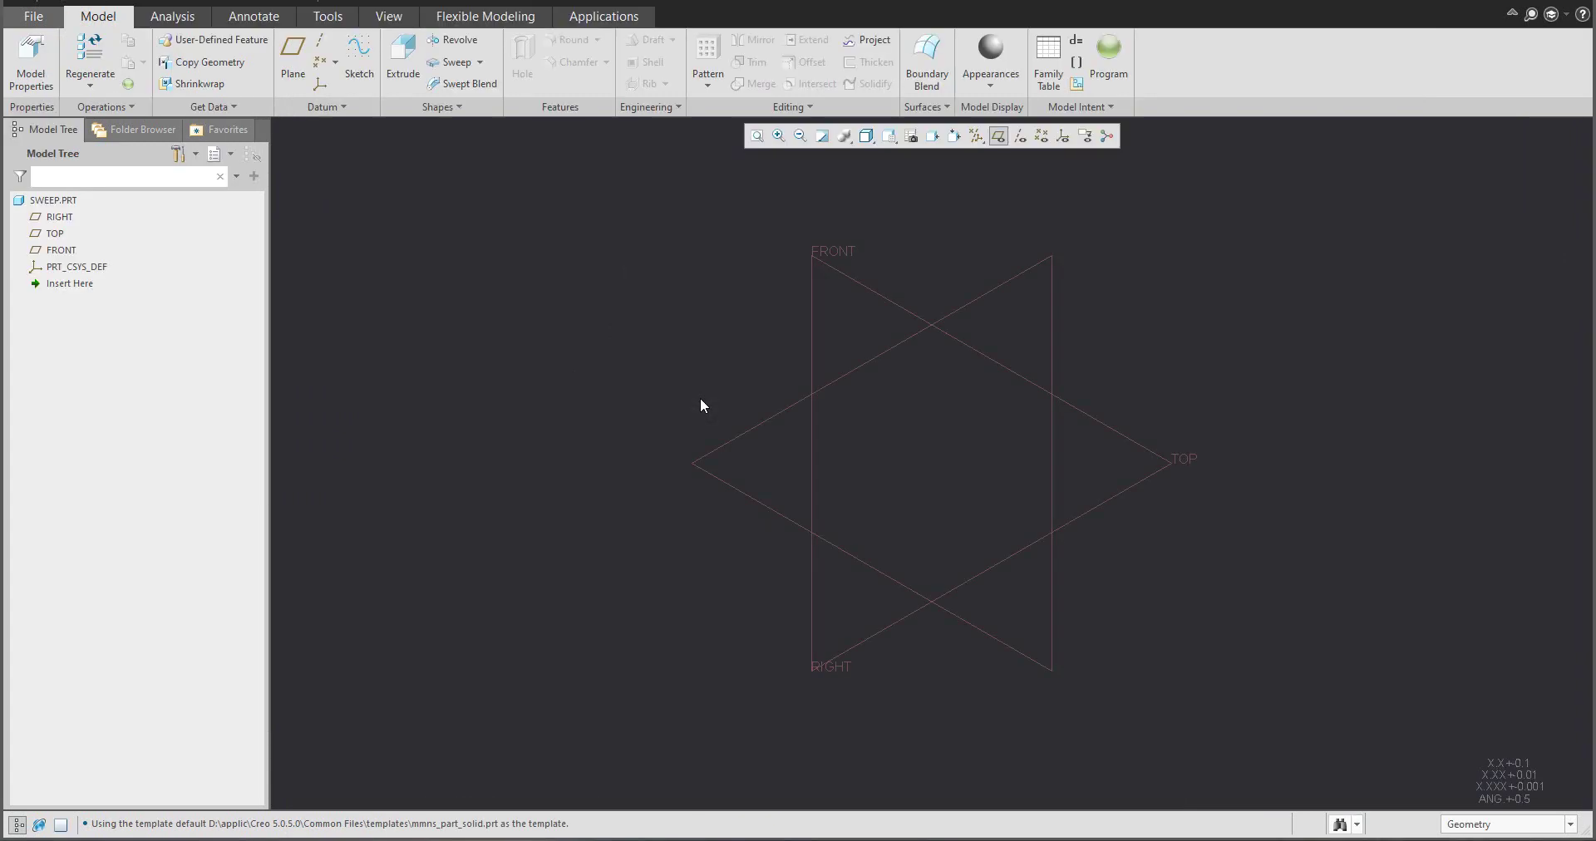
left_click(359, 54)
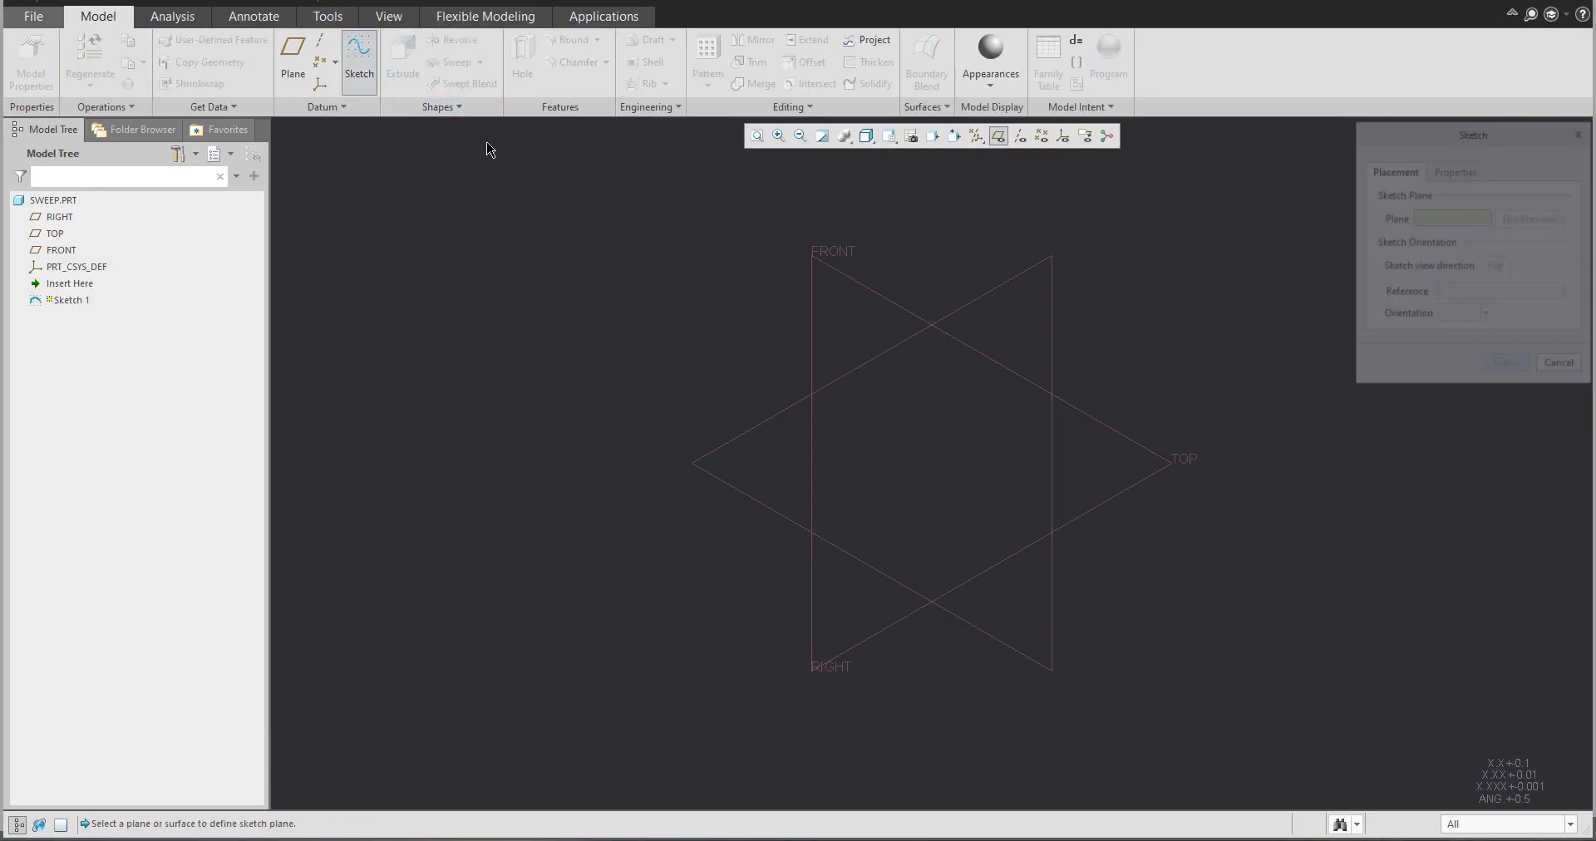
- On the RIGHT plane, draw a vertical line down from the origin and a horizontal line right
left_click(788, 413)
middle_click(688, 354)
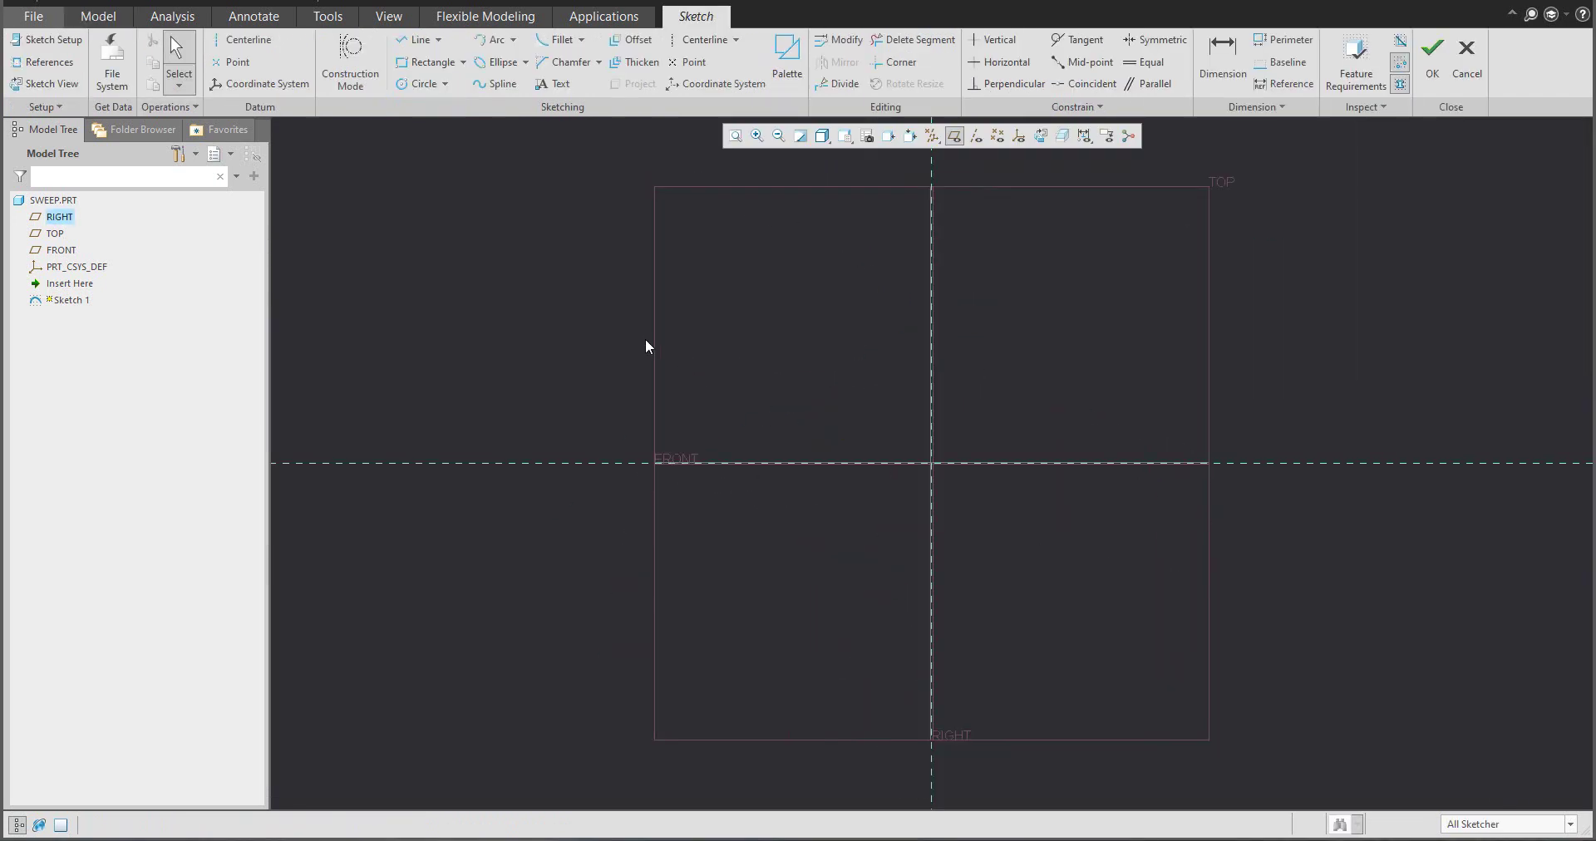
left_click(416, 39)
scroll(571, 249, "up", 3)
left_click(756, 359)
left_click(755, 594)
left_click(1043, 594)
middle_click(1016, 542)
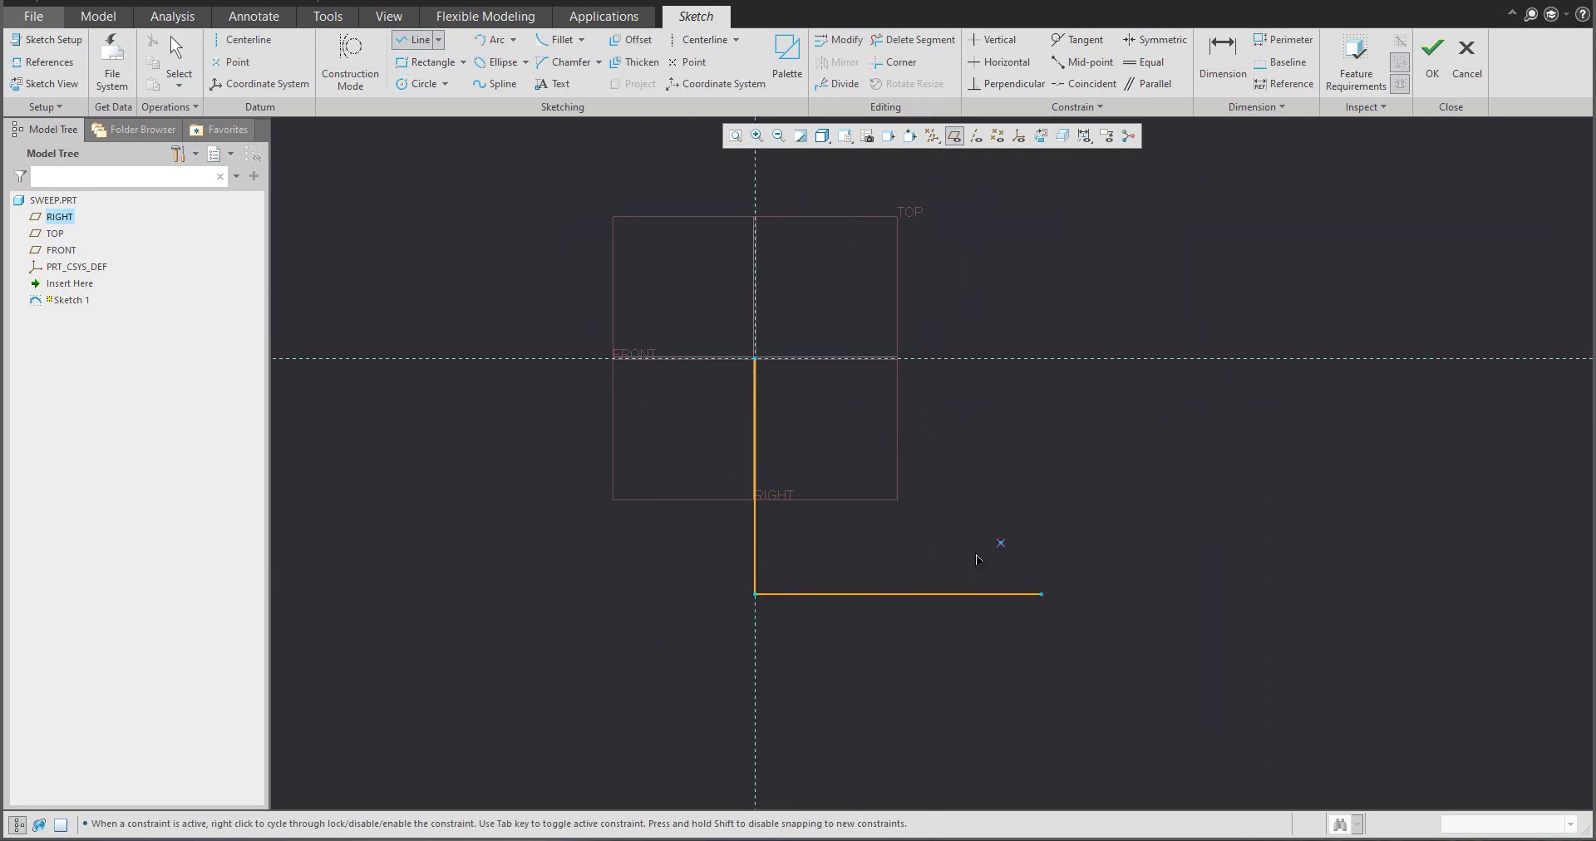
middle_click(951, 572)
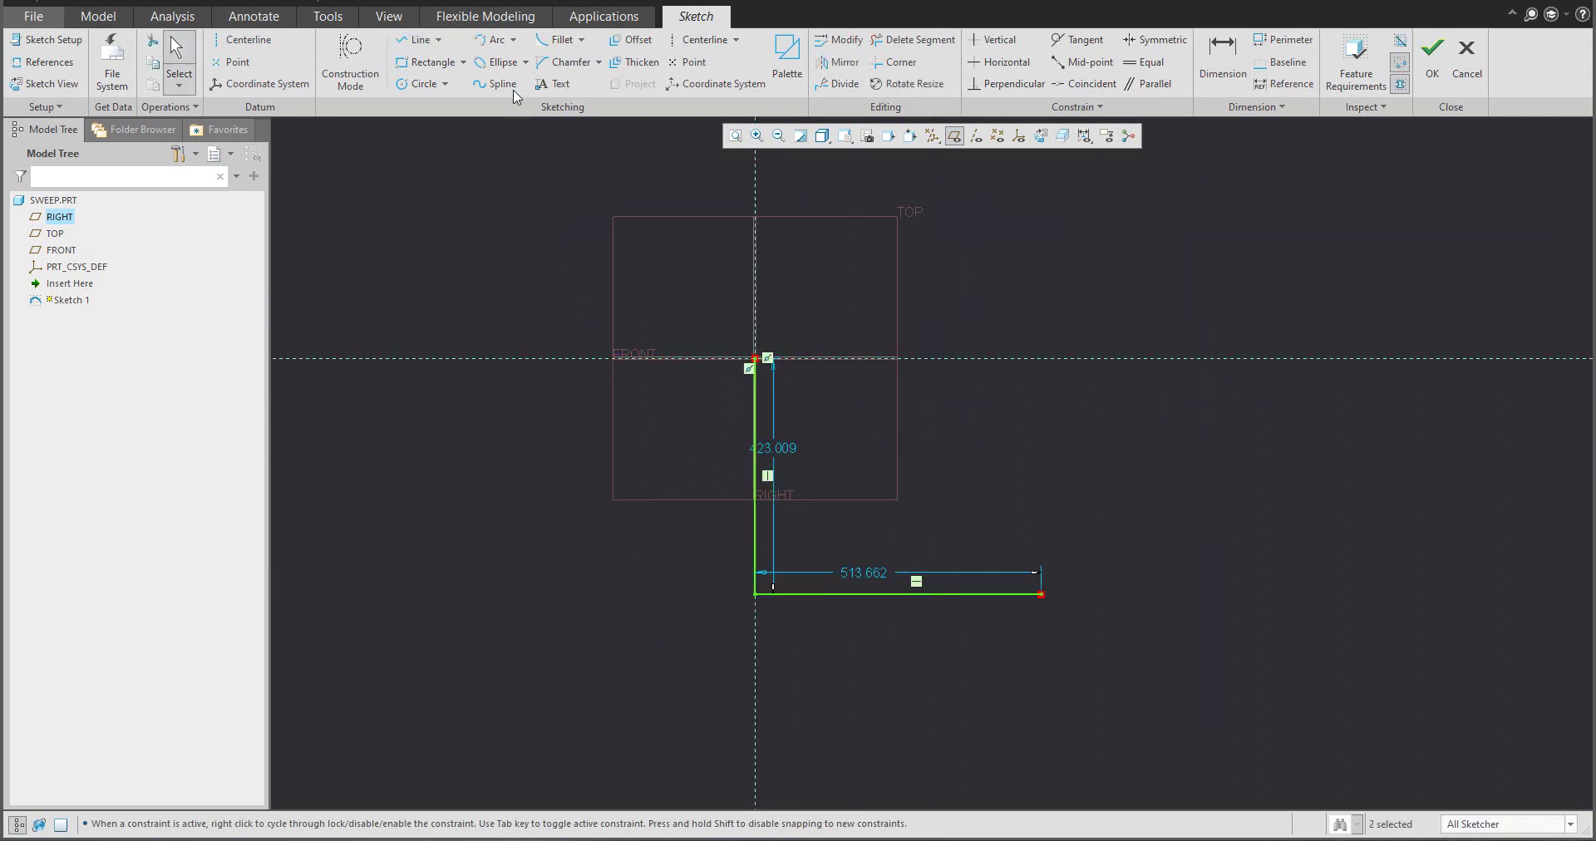
- Round the L's corner with a circular trimmed fillet enlarged to radius 198.743
left_click(581, 40)
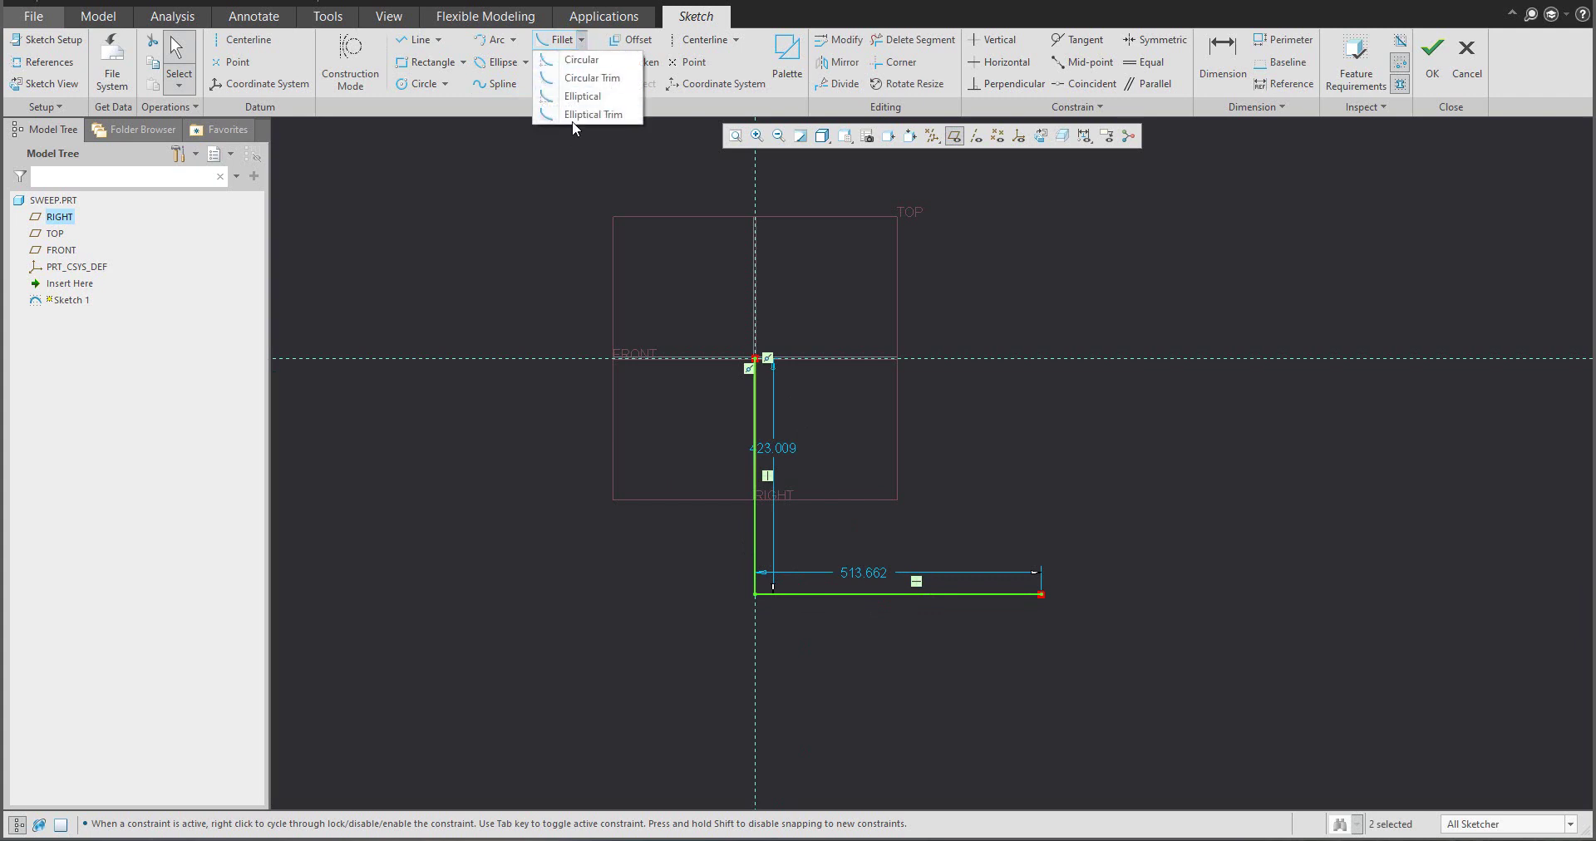
left_click(581, 78)
left_click(790, 594)
scroll(796, 629, "down", 3)
middle_click(794, 607)
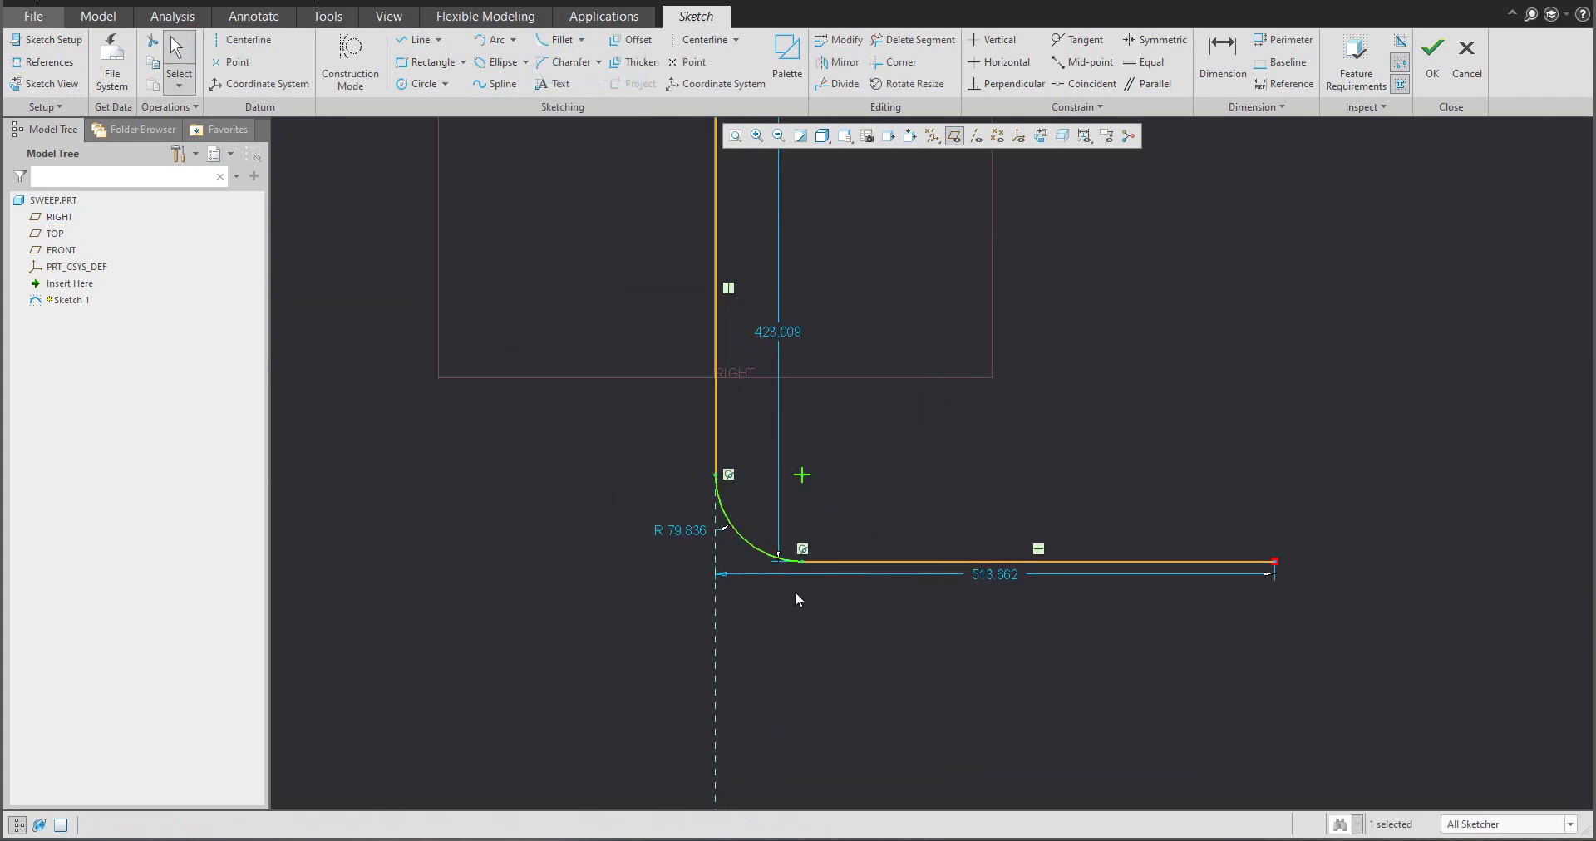
left_click_drag(806, 562, 933, 564)
scroll(948, 582, "up", 2)
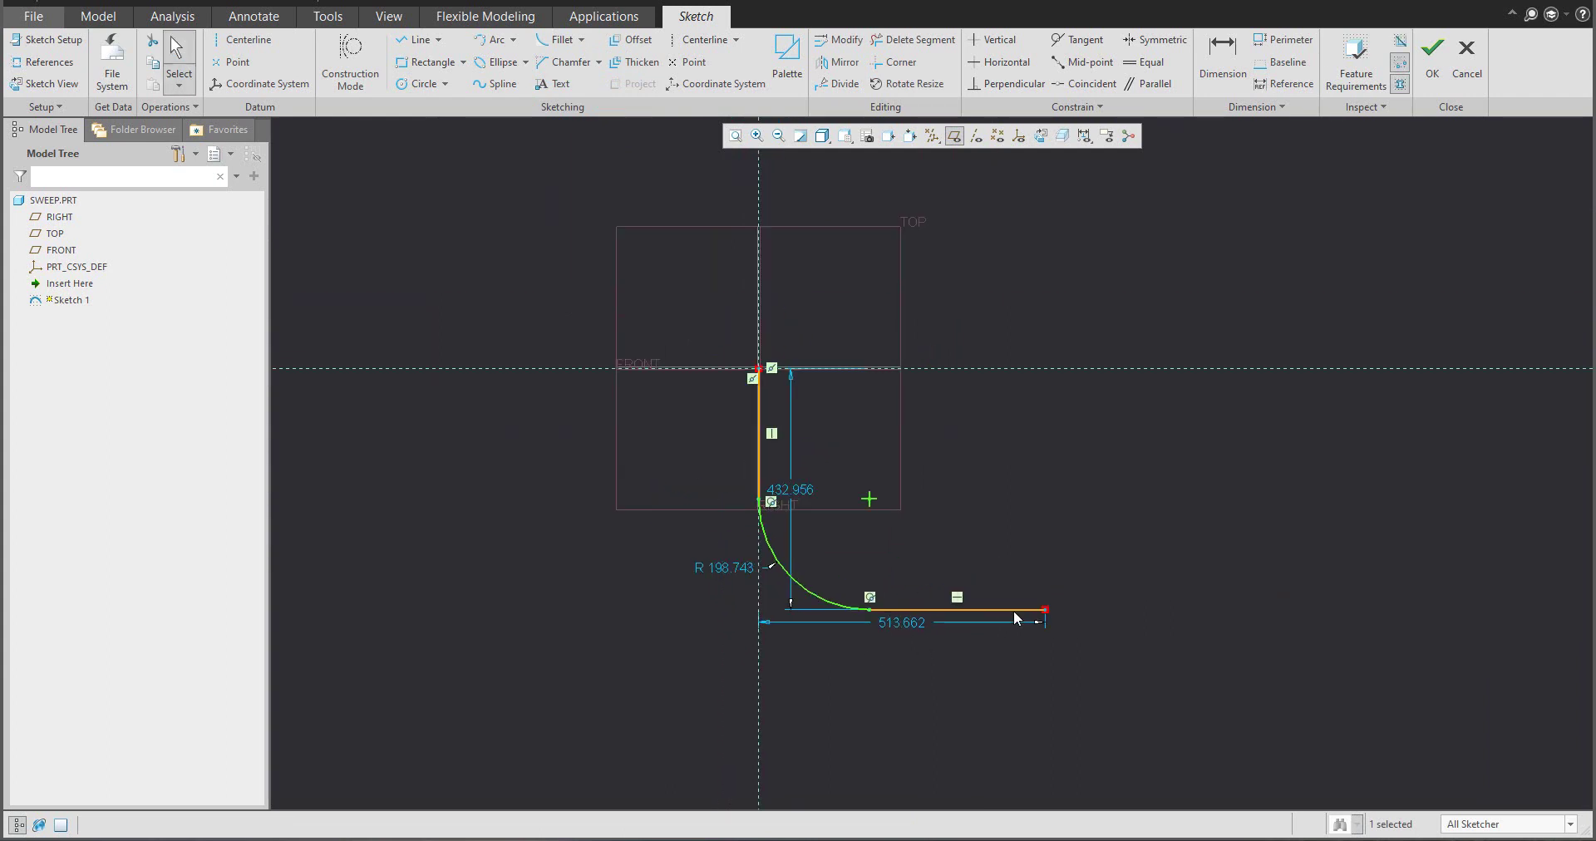
- Draw an inner vertical and horizontal line pair inside the first L-shape
left_click(418, 39)
left_click(787, 324)
left_click(785, 494)
left_click(1047, 495)
middle_click(1148, 524)
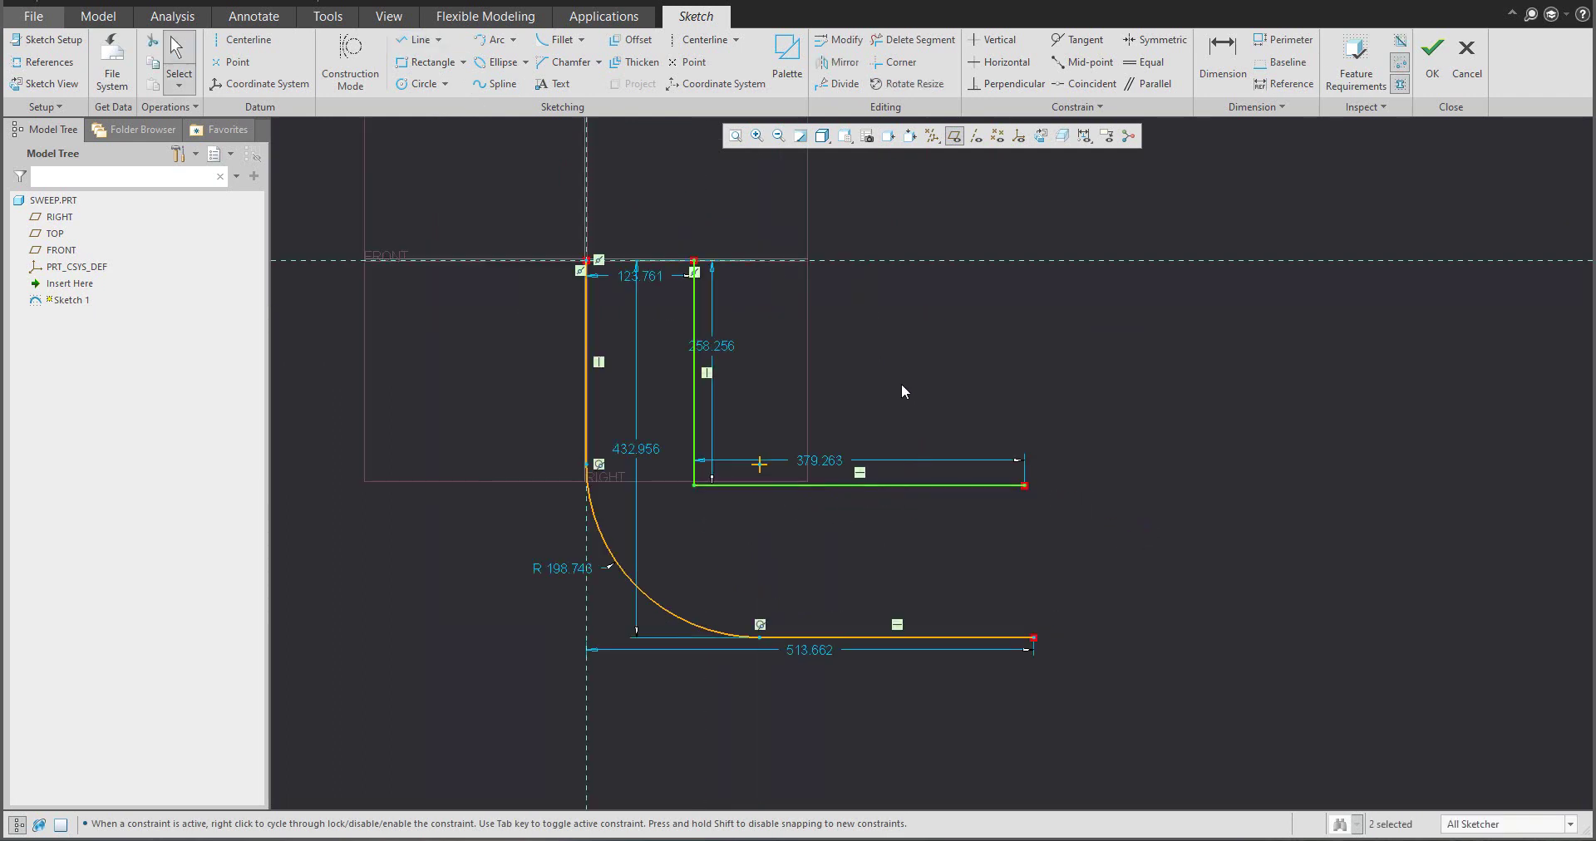
- Fillet the inner L's corner and drag the arc to radius 93.160
left_click(559, 40)
left_click(738, 482)
middle_click(828, 436)
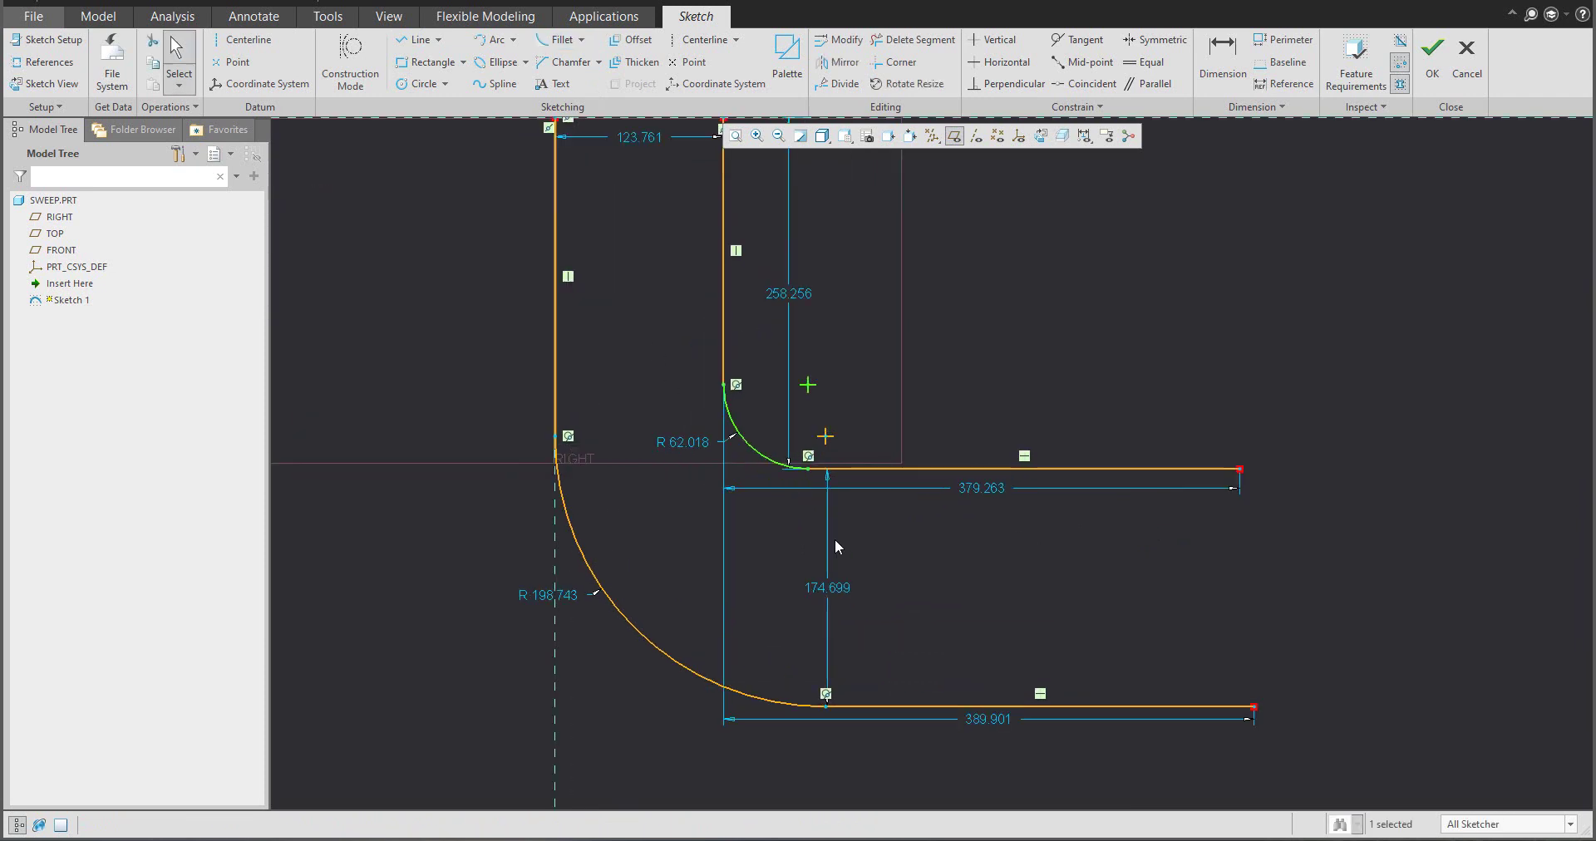
mouse_move(810, 472)
left_mouse_down()
mouse_move(865, 531)
mouse_move(812, 463)
mouse_move(909, 549)
mouse_move(849, 456)
mouse_move(874, 532)
mouse_move(824, 509)
mouse_move(856, 529)
left_mouse_up()
scroll(834, 705, "down", 2)
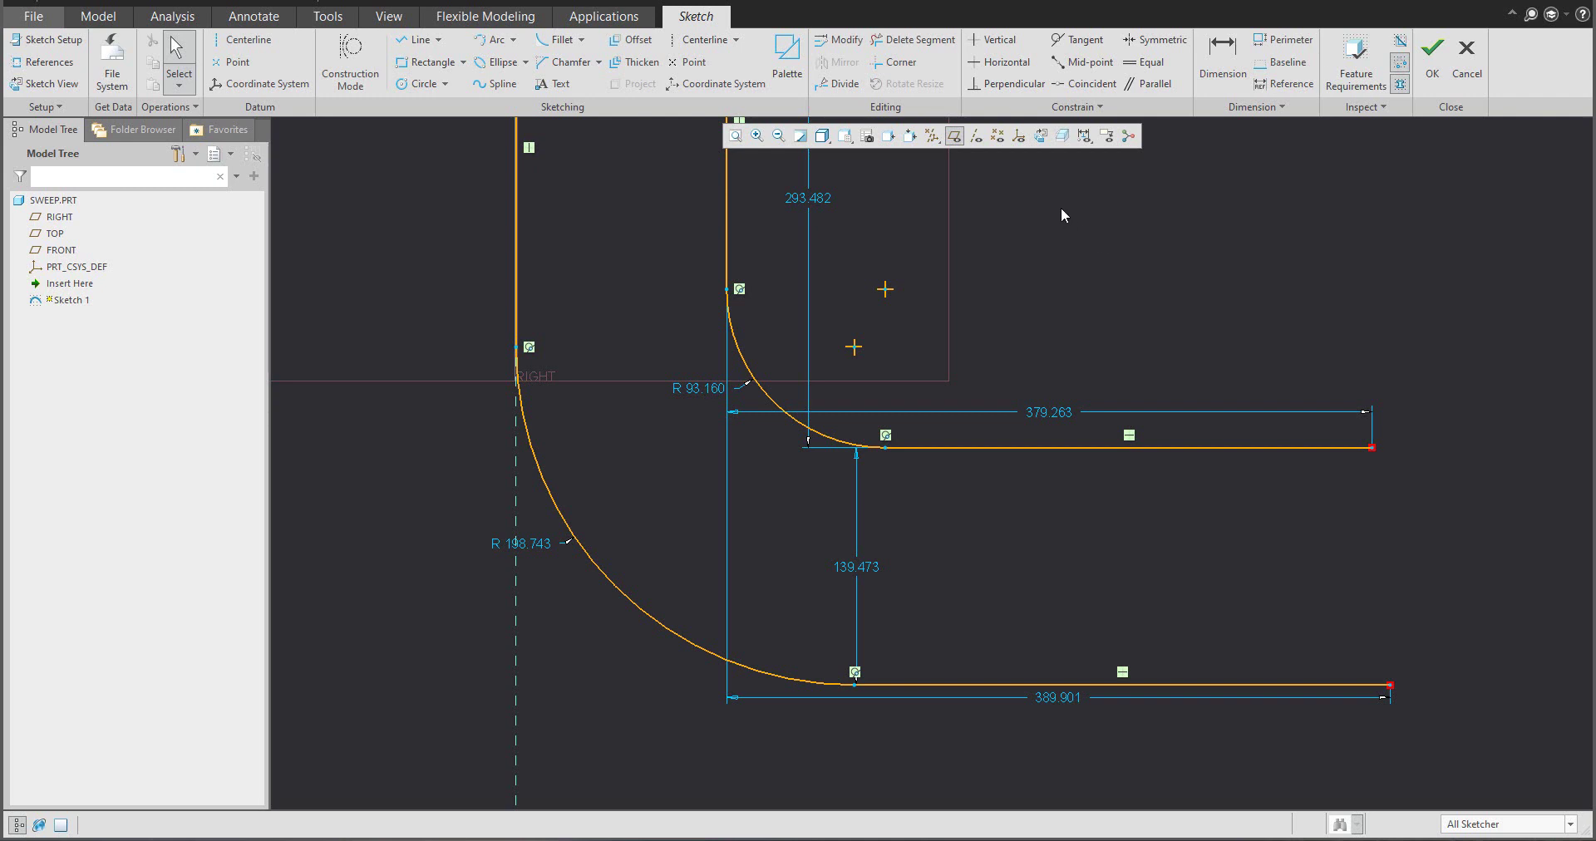
- Constrain the two curves' arc-to-line junction points to be vertically aligned
left_click(993, 40)
left_click(885, 447)
left_click(854, 684)
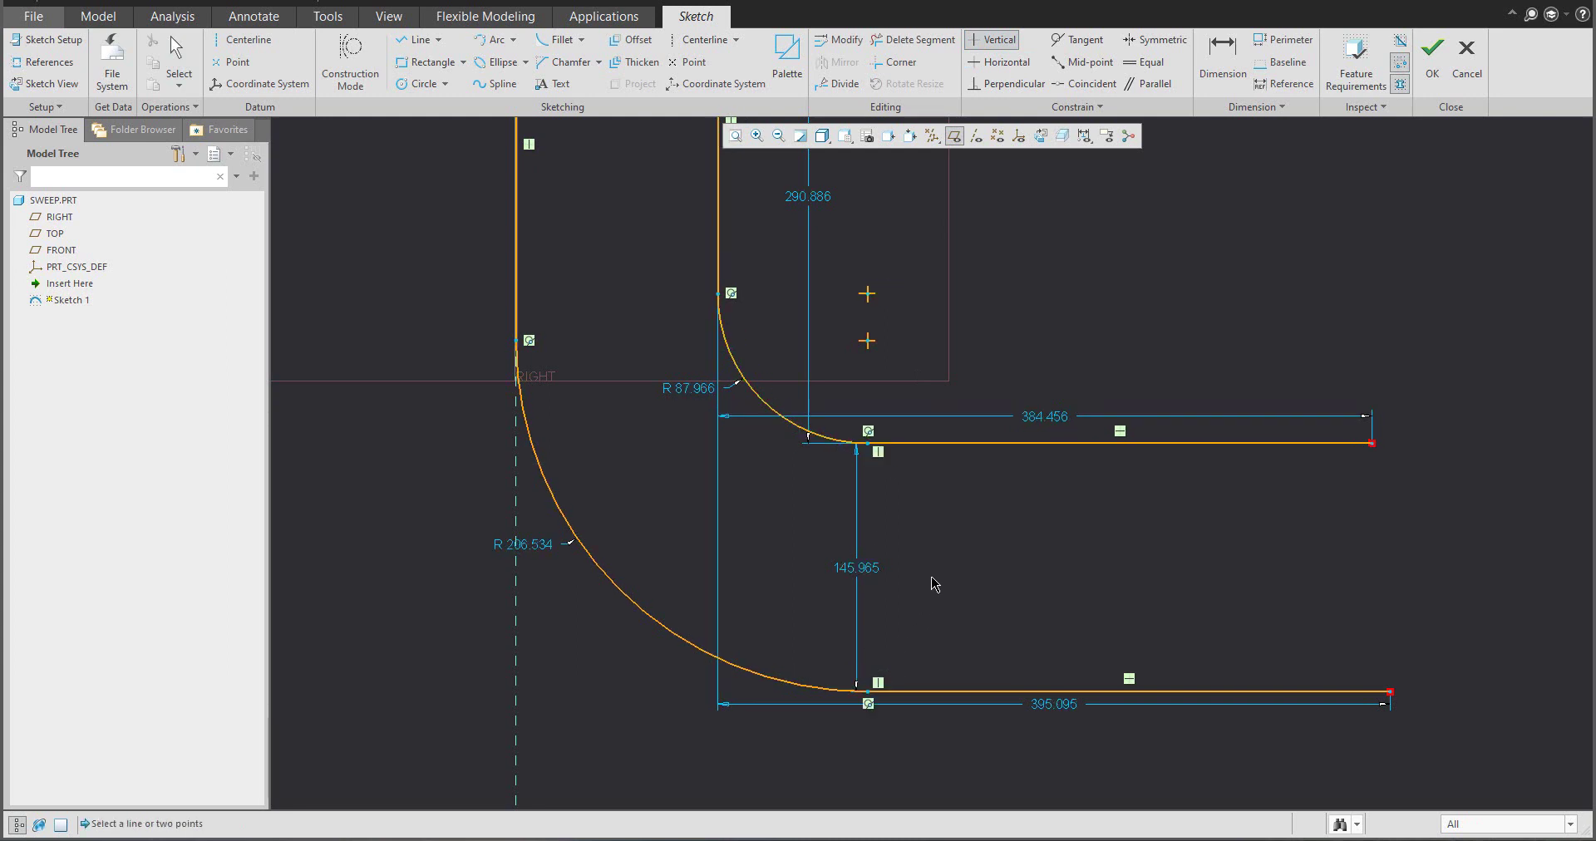
middle_click(945, 566)
scroll(951, 571, "down", 1)
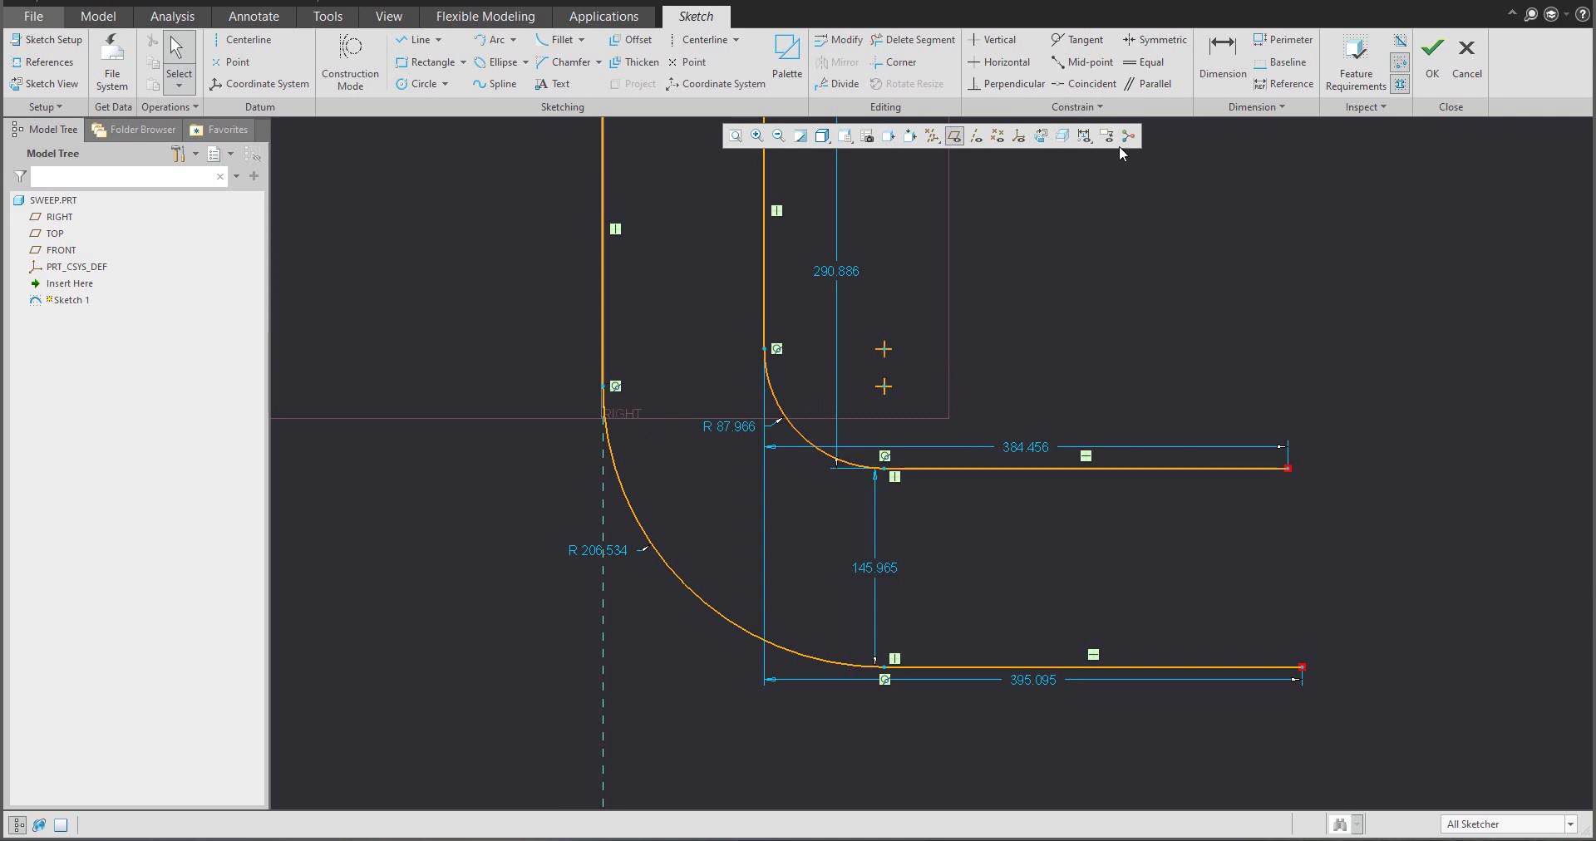
- Vertically align the two lines' right ends and shift the inner vertical line slightly left
left_click(993, 39)
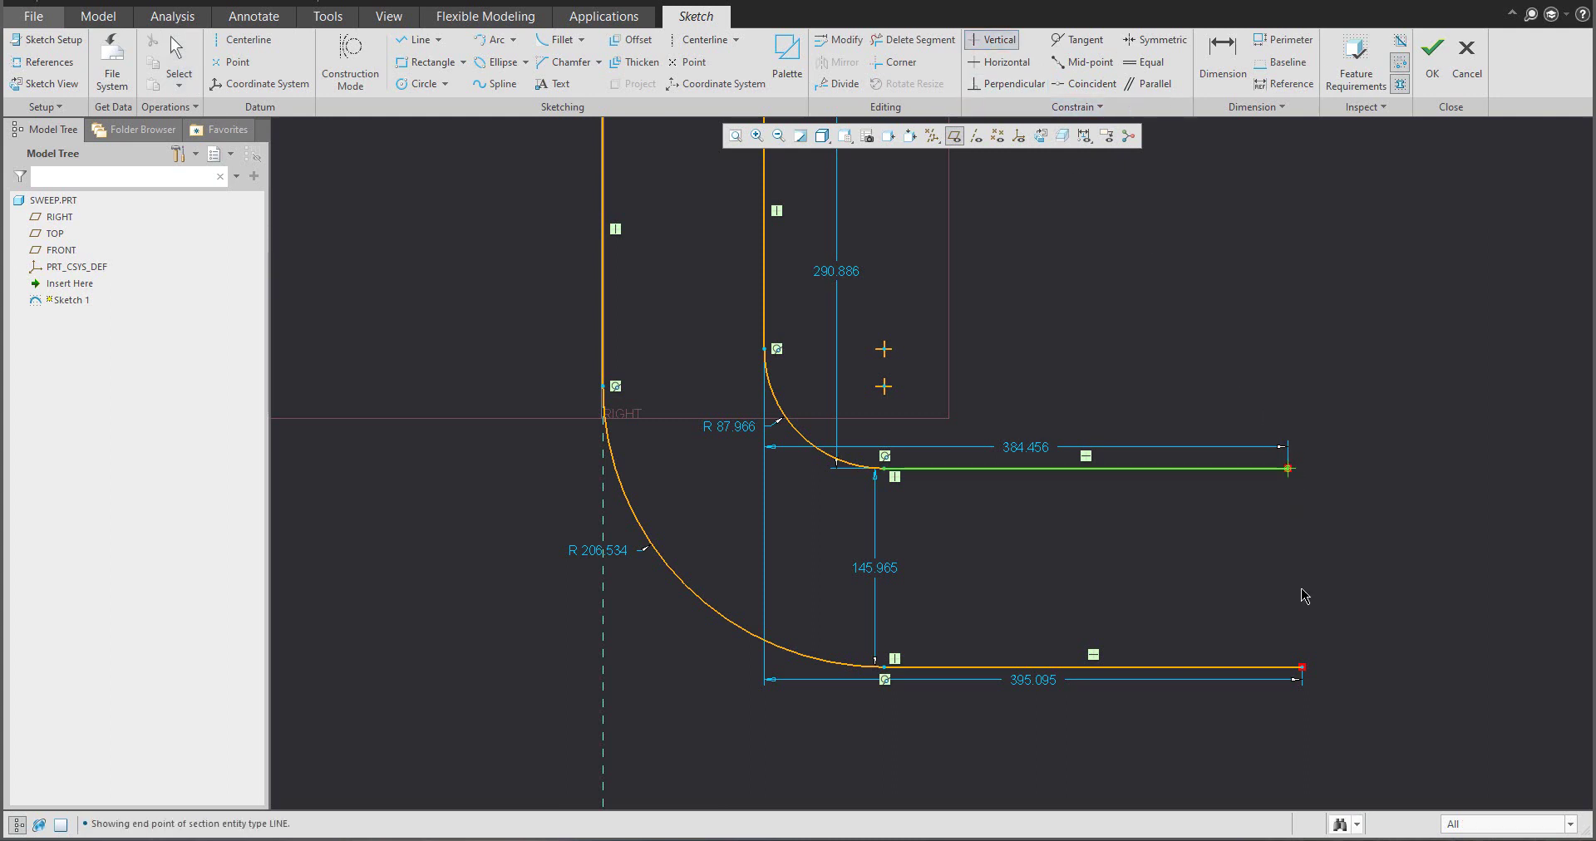
left_click(1302, 667)
scroll(1143, 509, "down", 3)
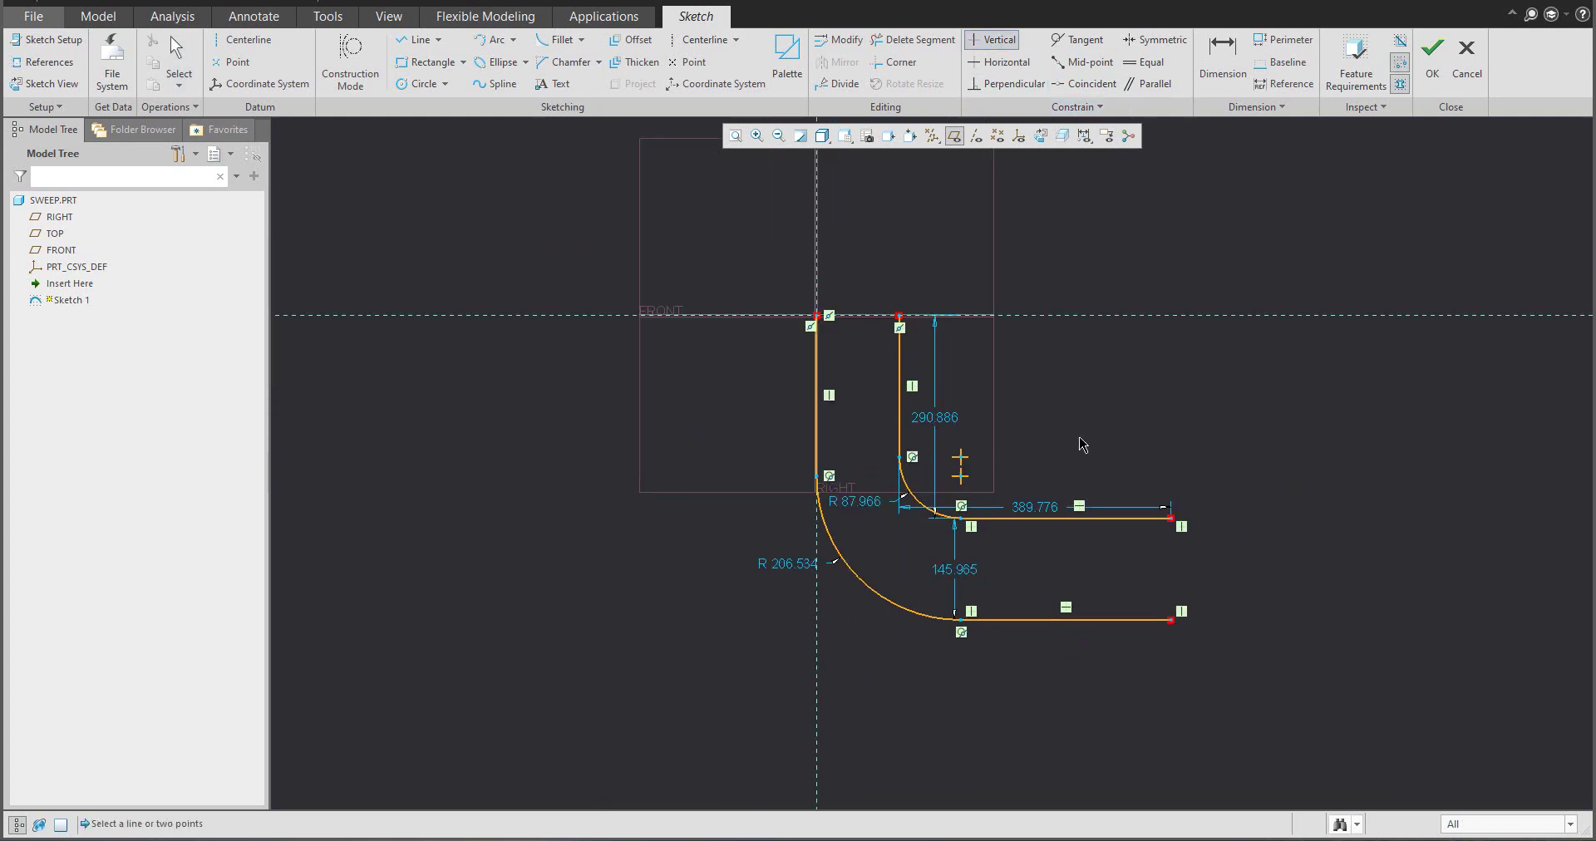
middle_click(1081, 448)
scroll(1011, 486, "up", 3)
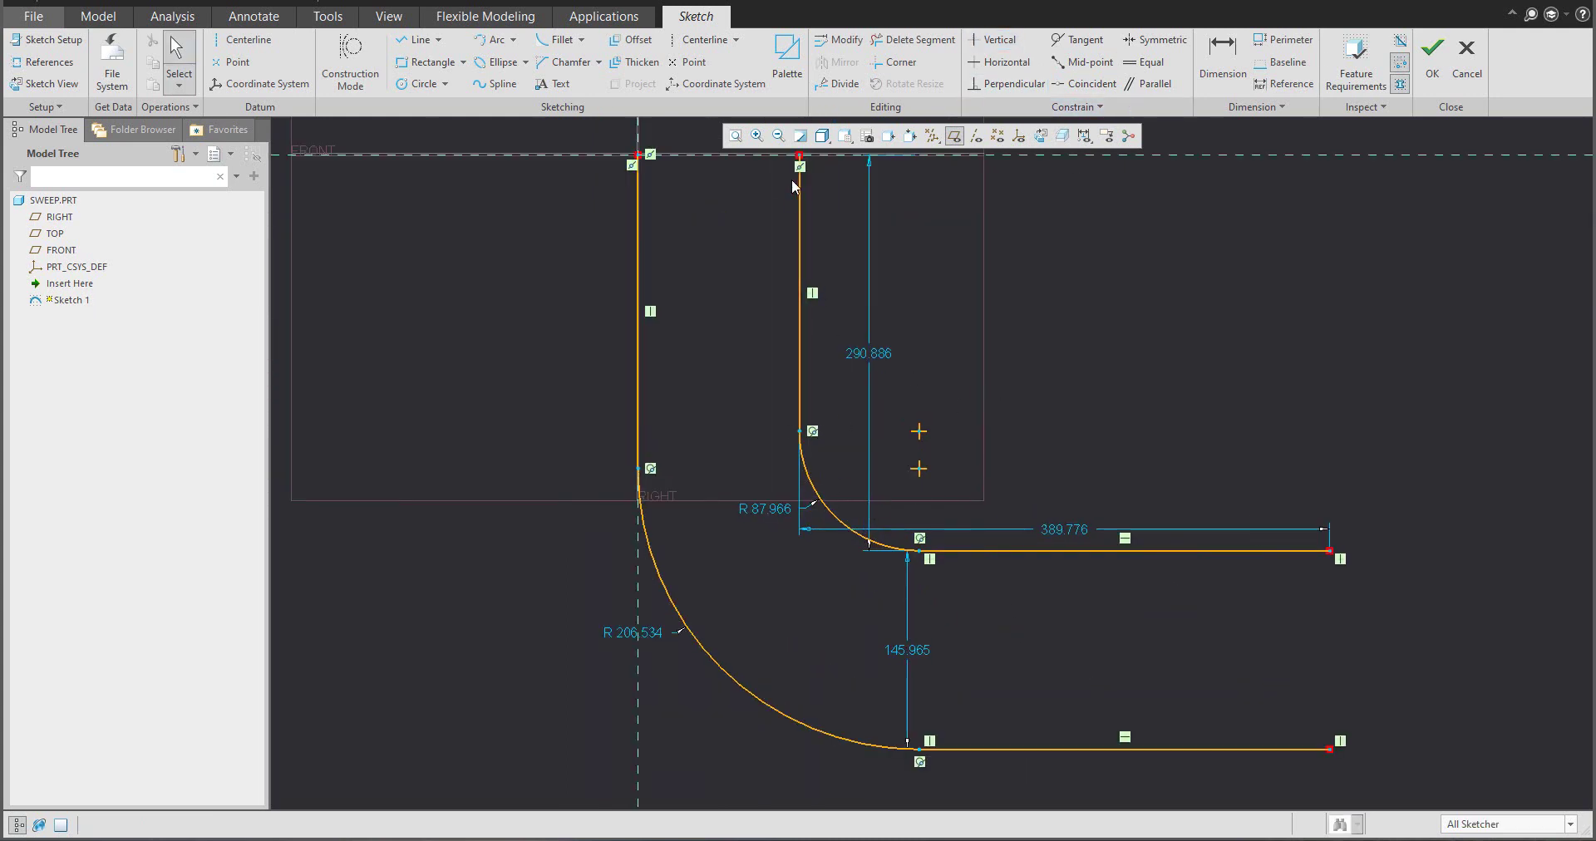
left_click_drag(799, 160, 775, 158)
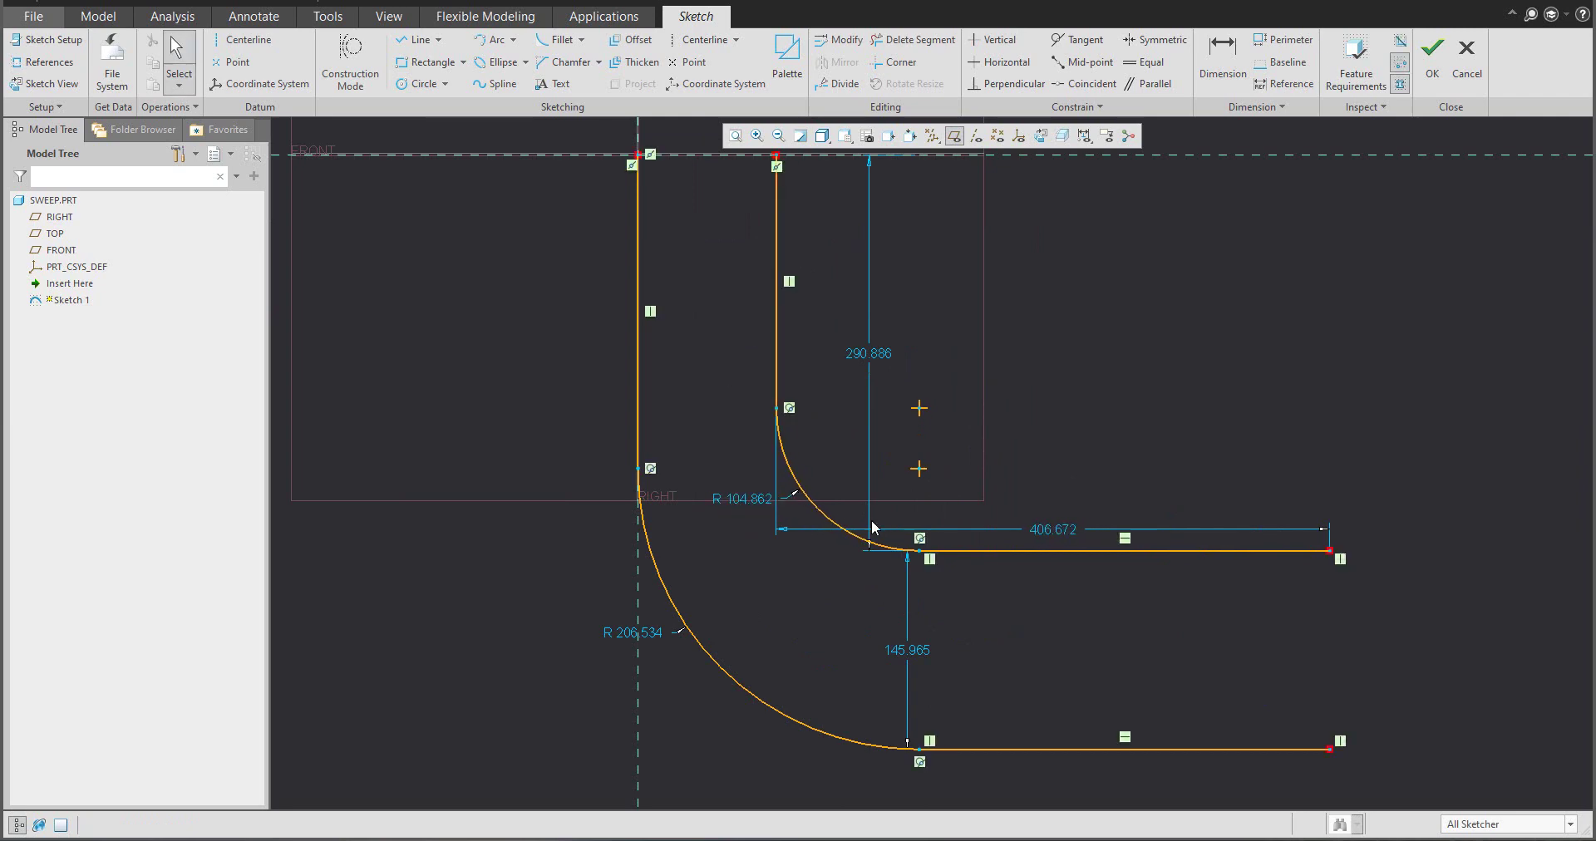
scroll(1105, 552, "down", 3)
mouse_move(974, 453)
middle_mouse_down()
mouse_move(1026, 357)
mouse_move(1010, 389)
middle_mouse_up()
- Finish the sketch, clear the selection, and hide the datum planes
left_click(1432, 59)
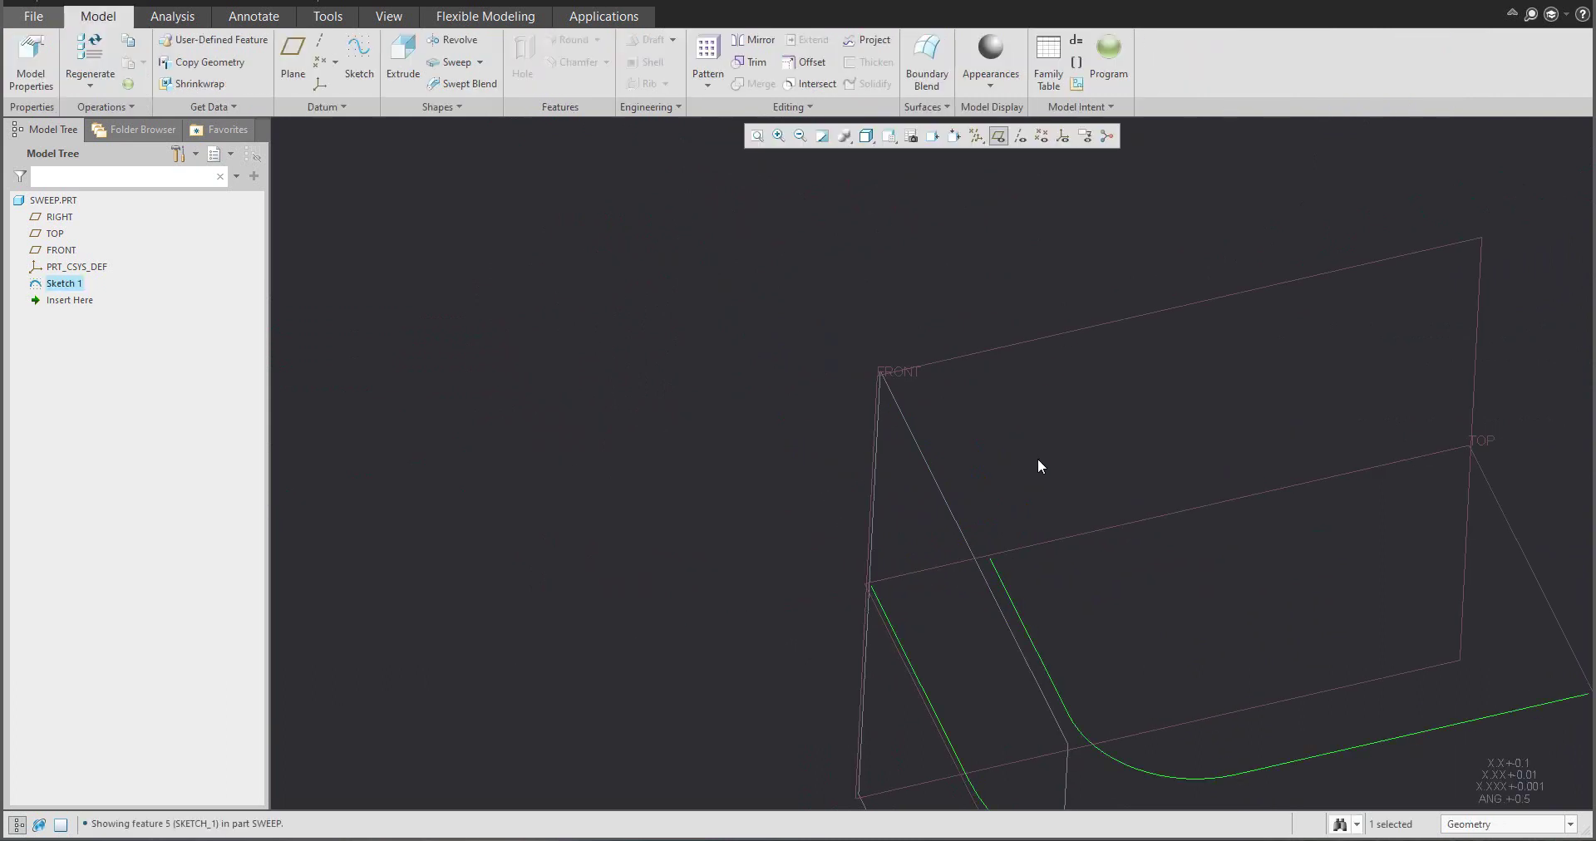
left_click(840, 226)
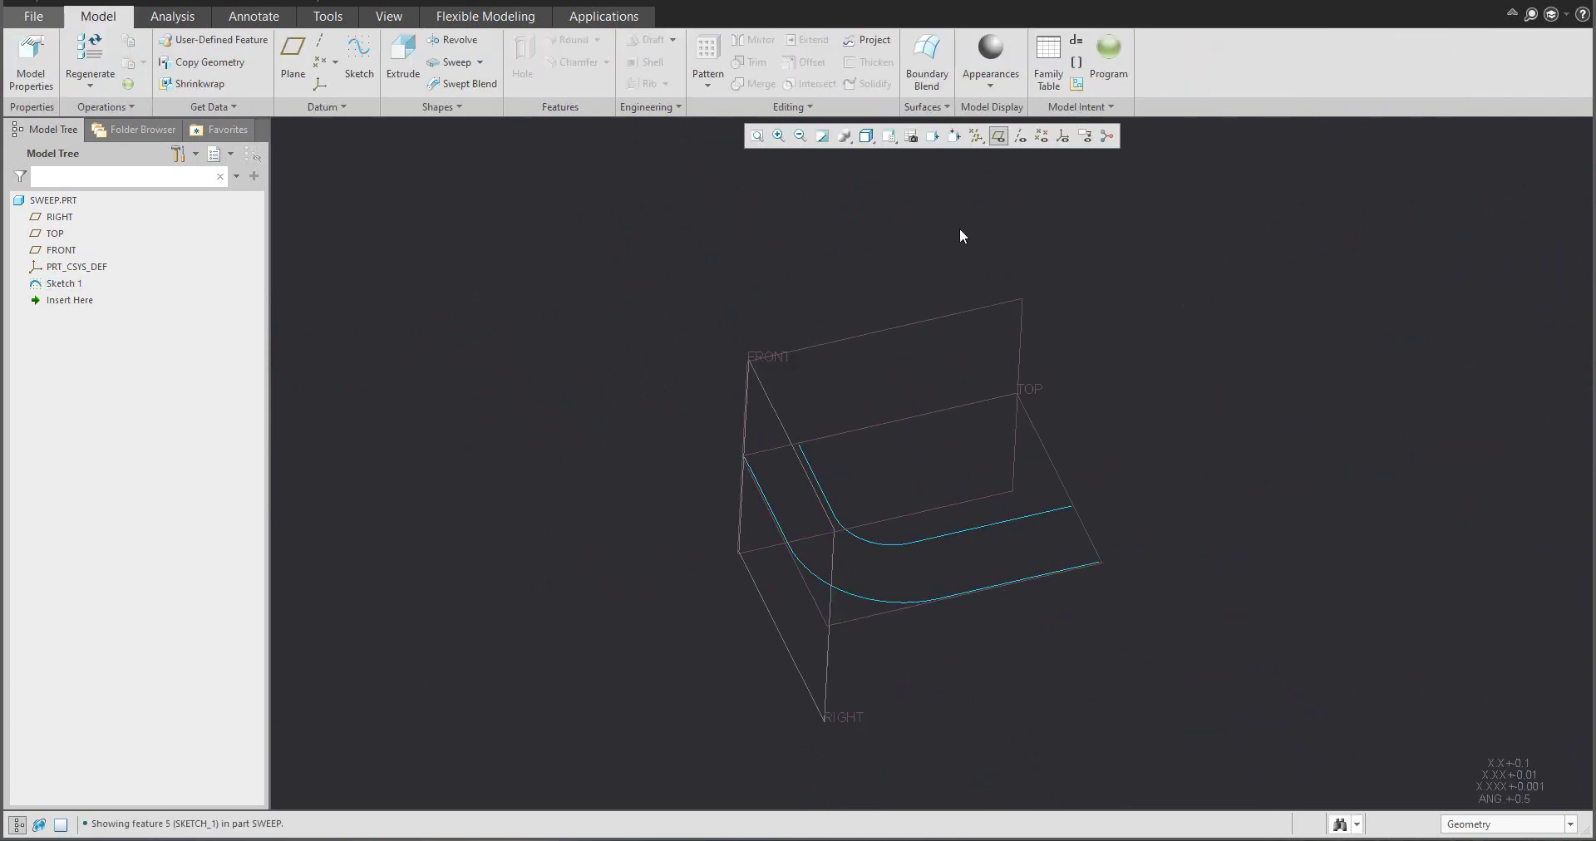
left_click(998, 136)
middle_click_drag(884, 385, 856, 559)
scroll(932, 582, "up", 2)
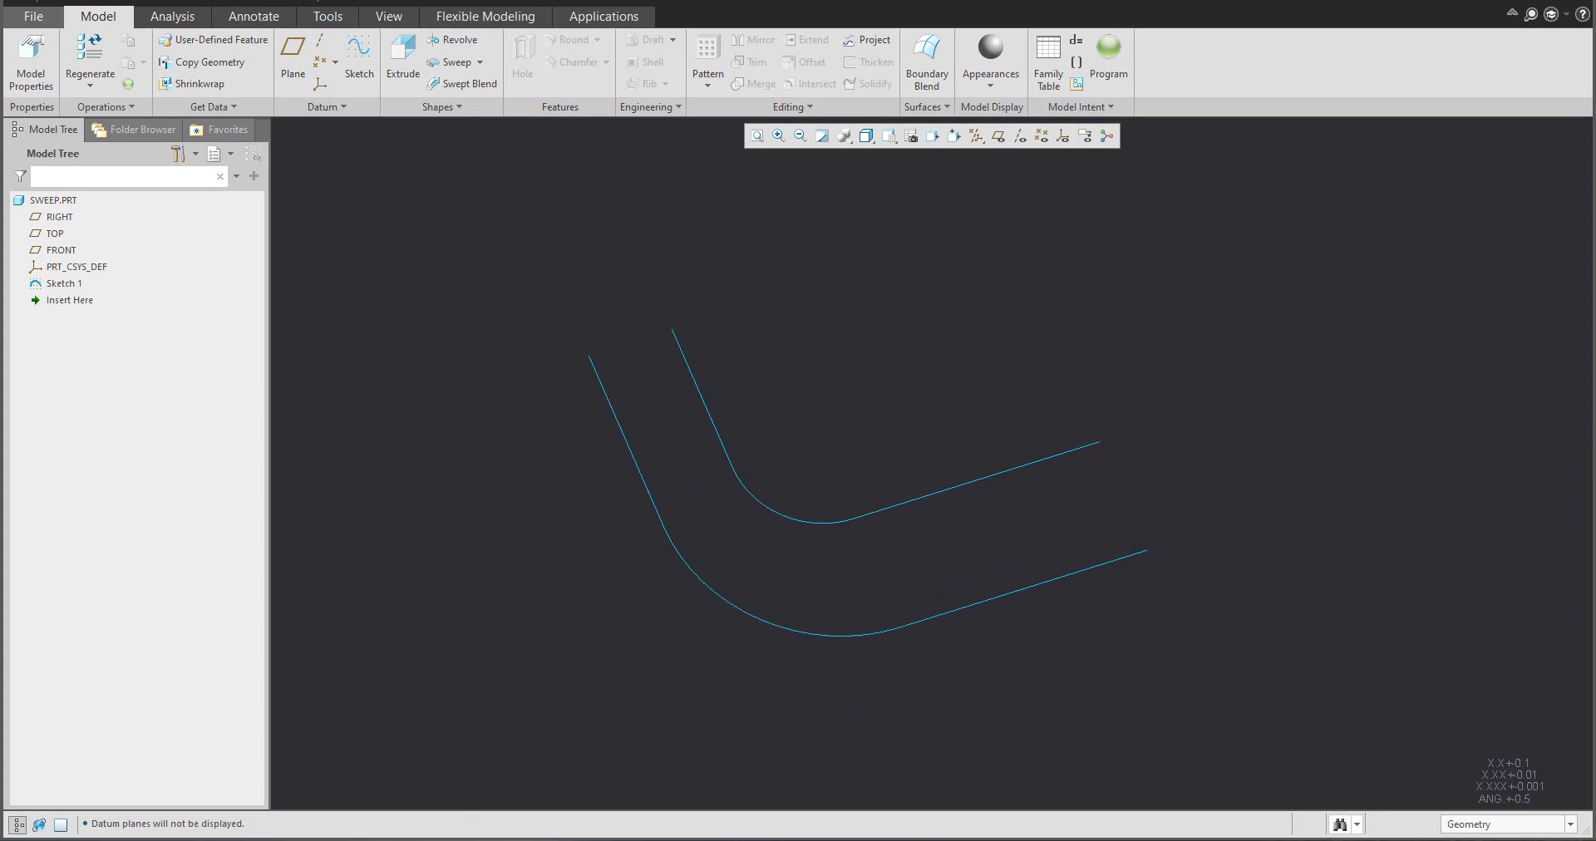
- Recheck the reference photo and start a Sweep feature
key("alt+Tab")
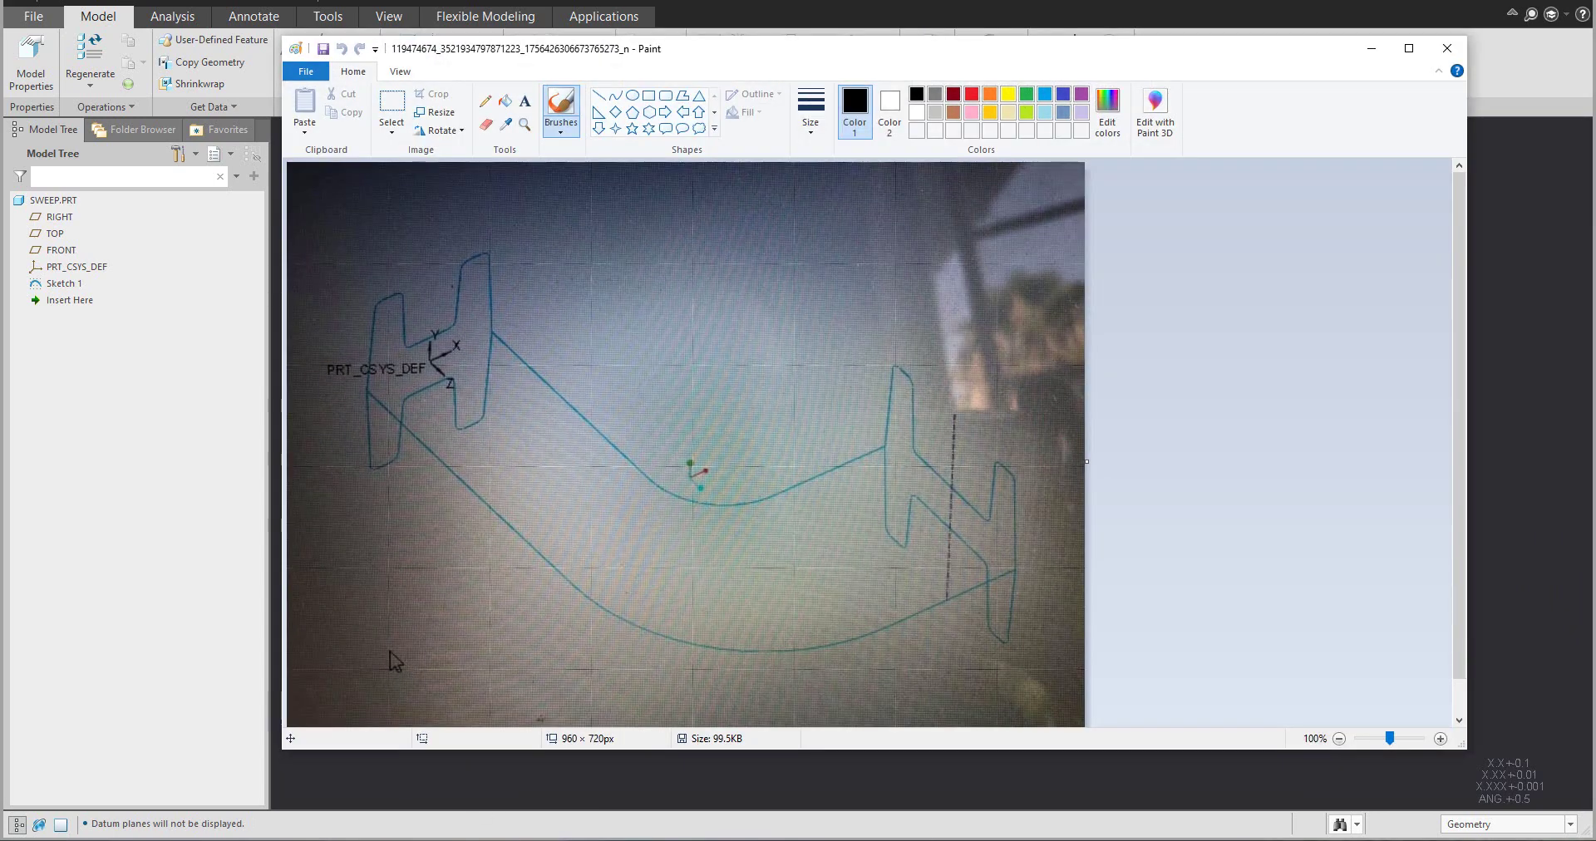
key("alt+Tab")
scroll(632, 354, "up", 2)
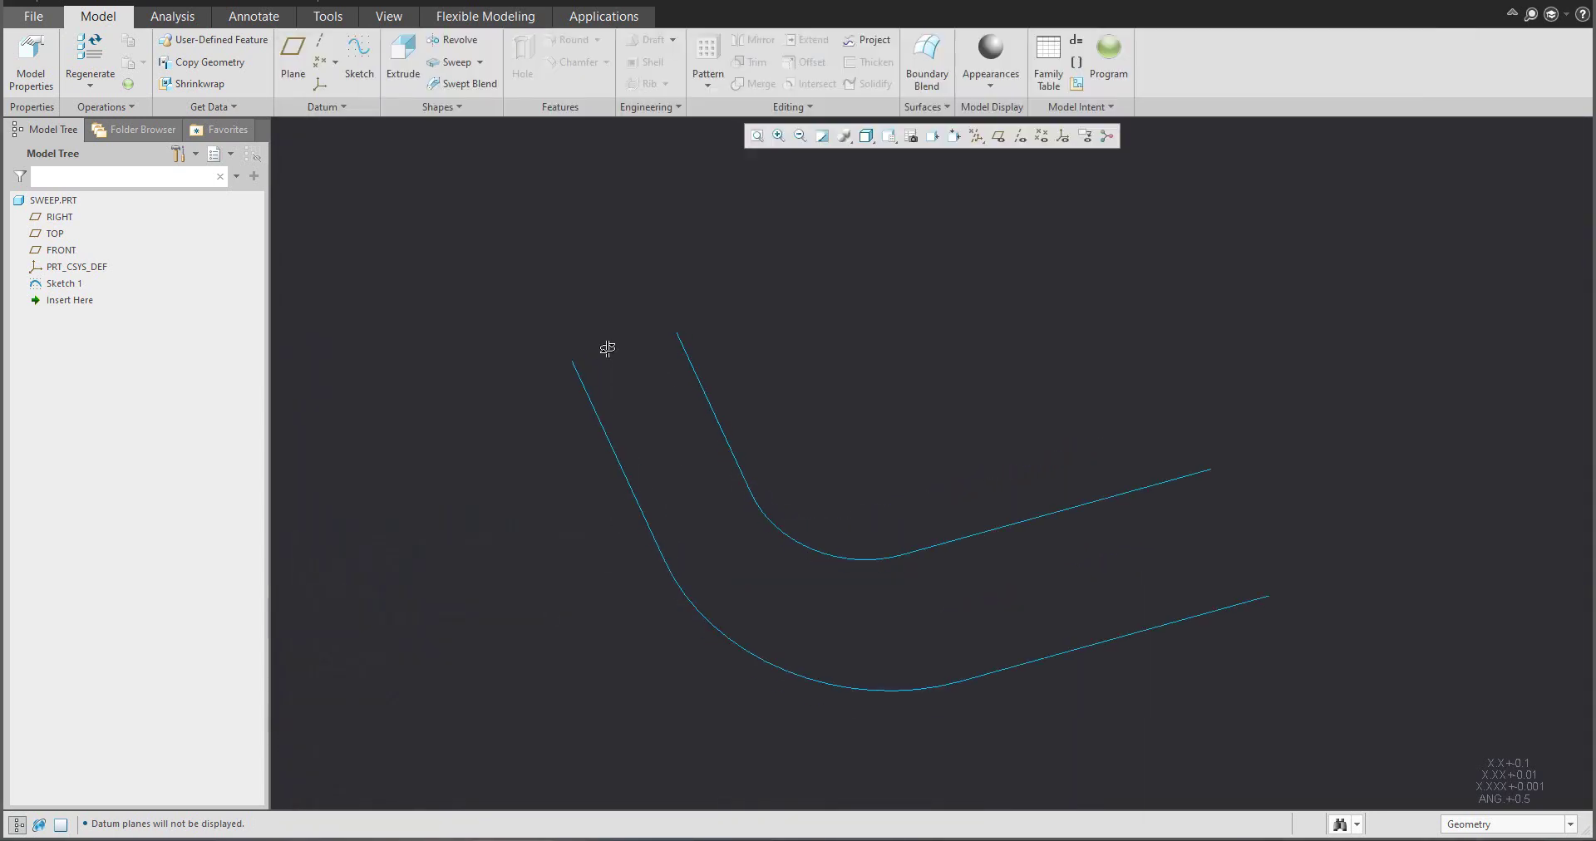
left_click(450, 64)
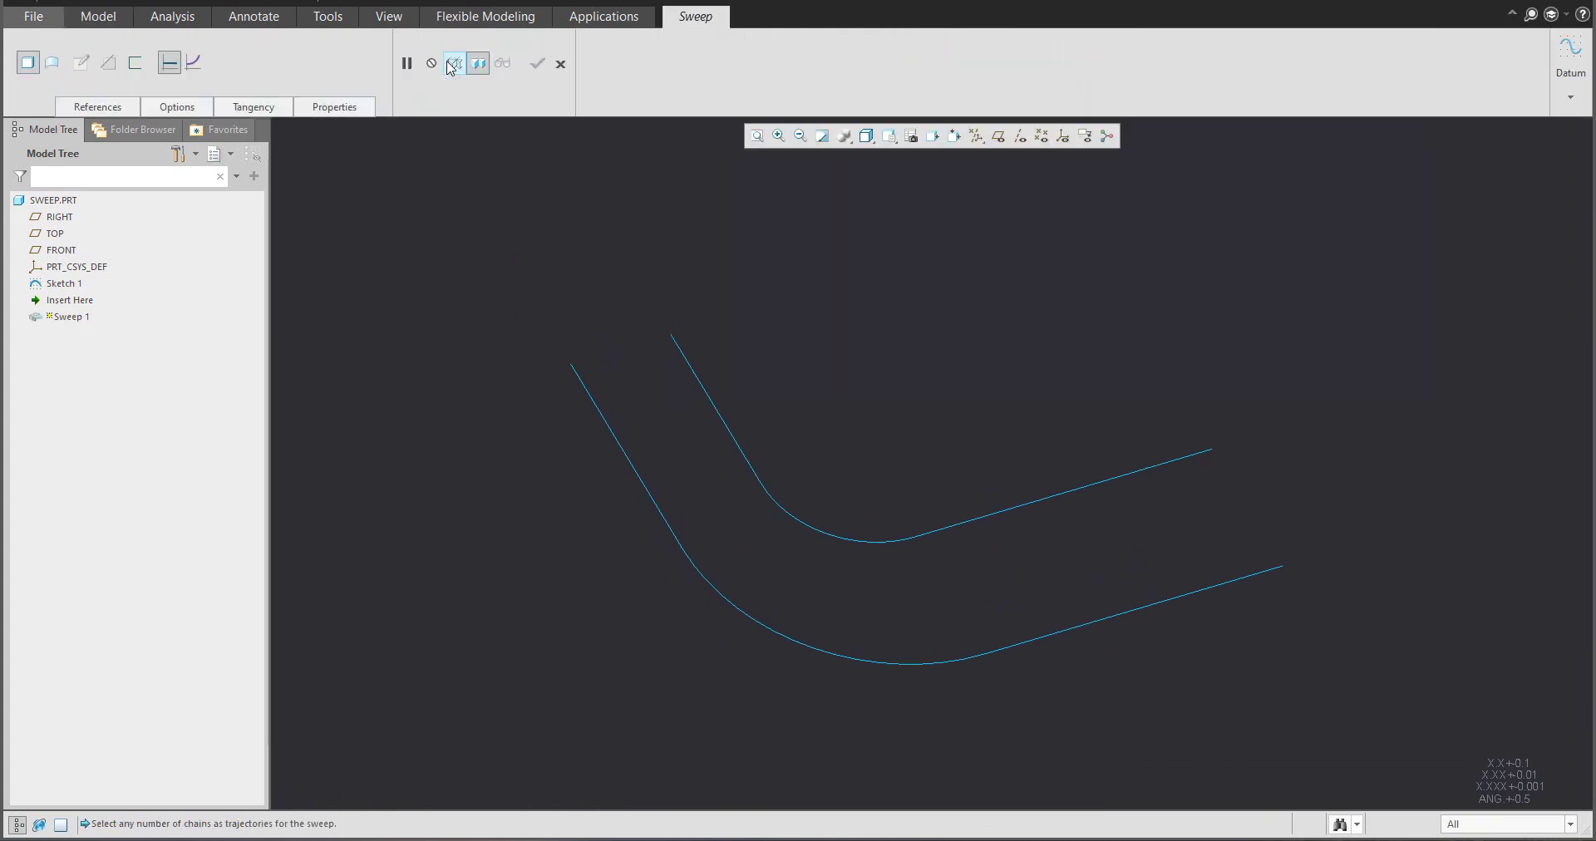
- Set the upper curve as origin trajectory, add the lower curve as Chain 1, and open the section sketch
left_click(723, 421)
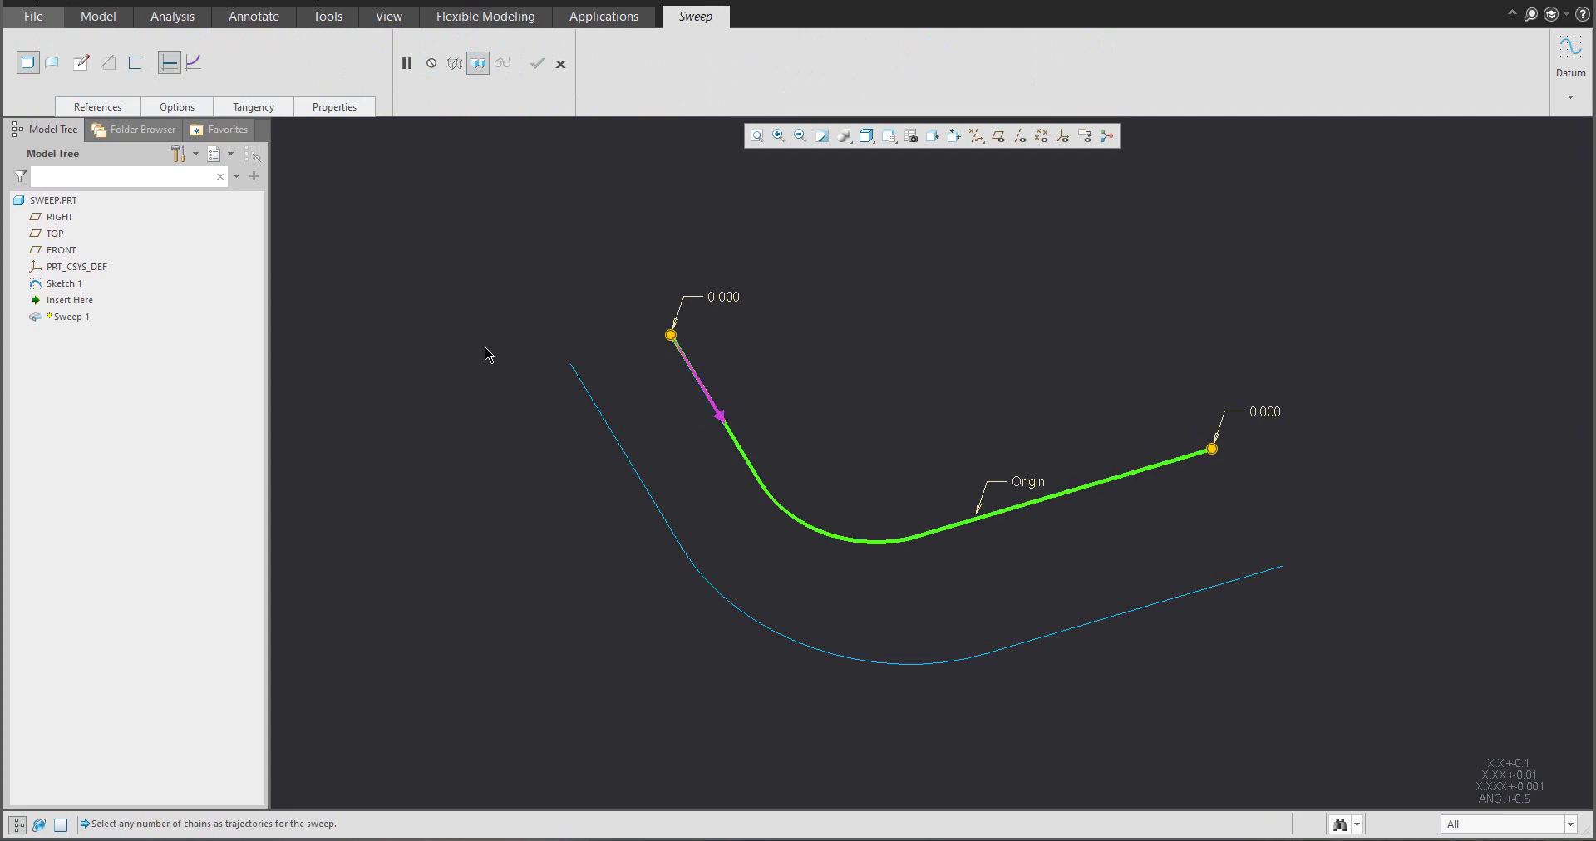
left_click(101, 105)
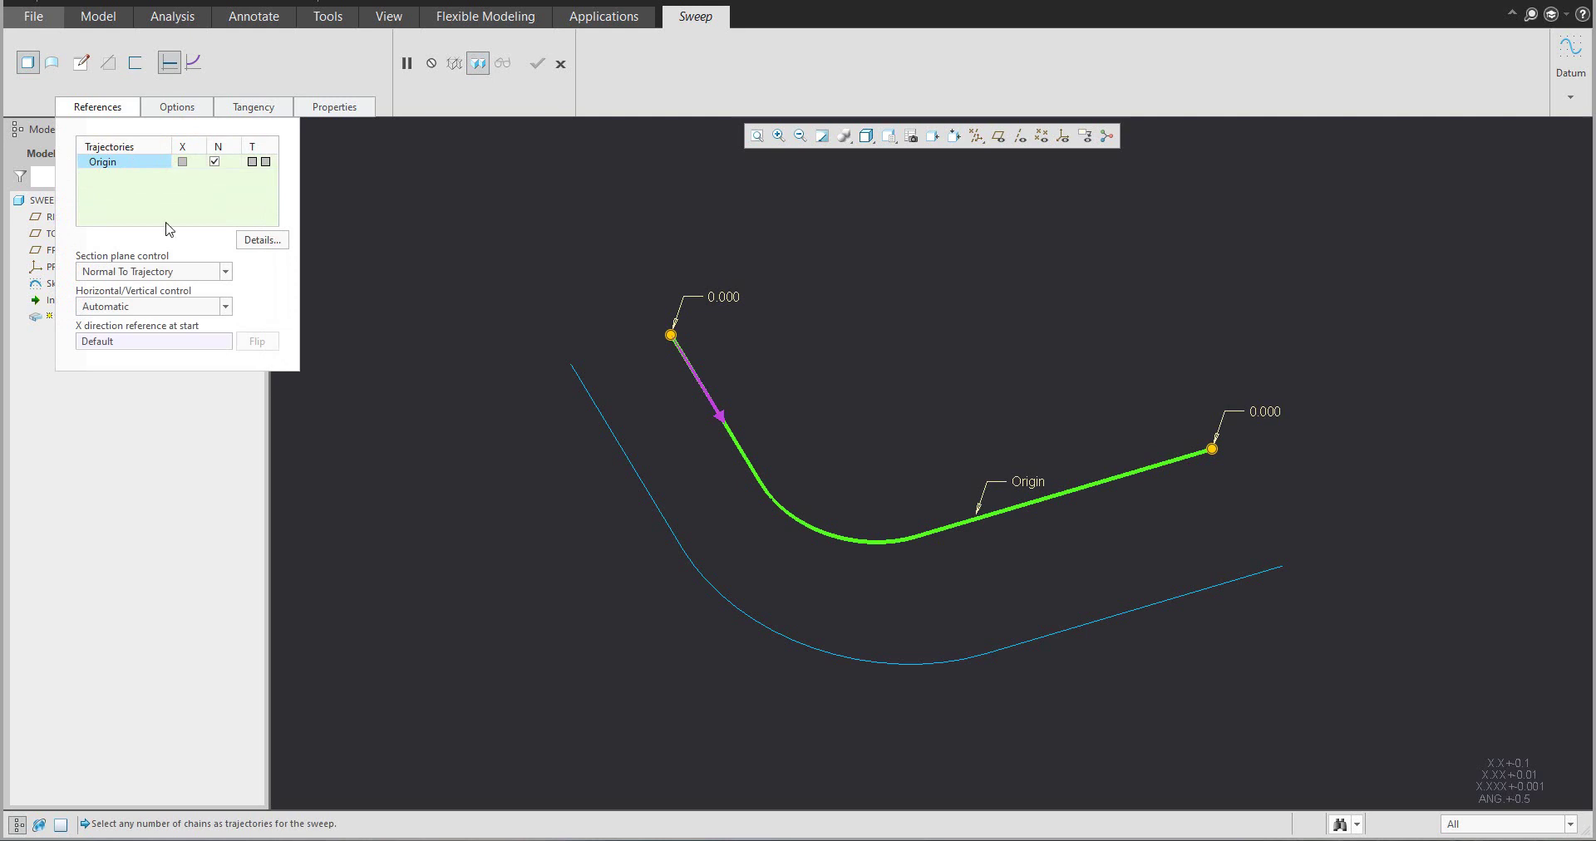
left_click(658, 517, "ctrl")
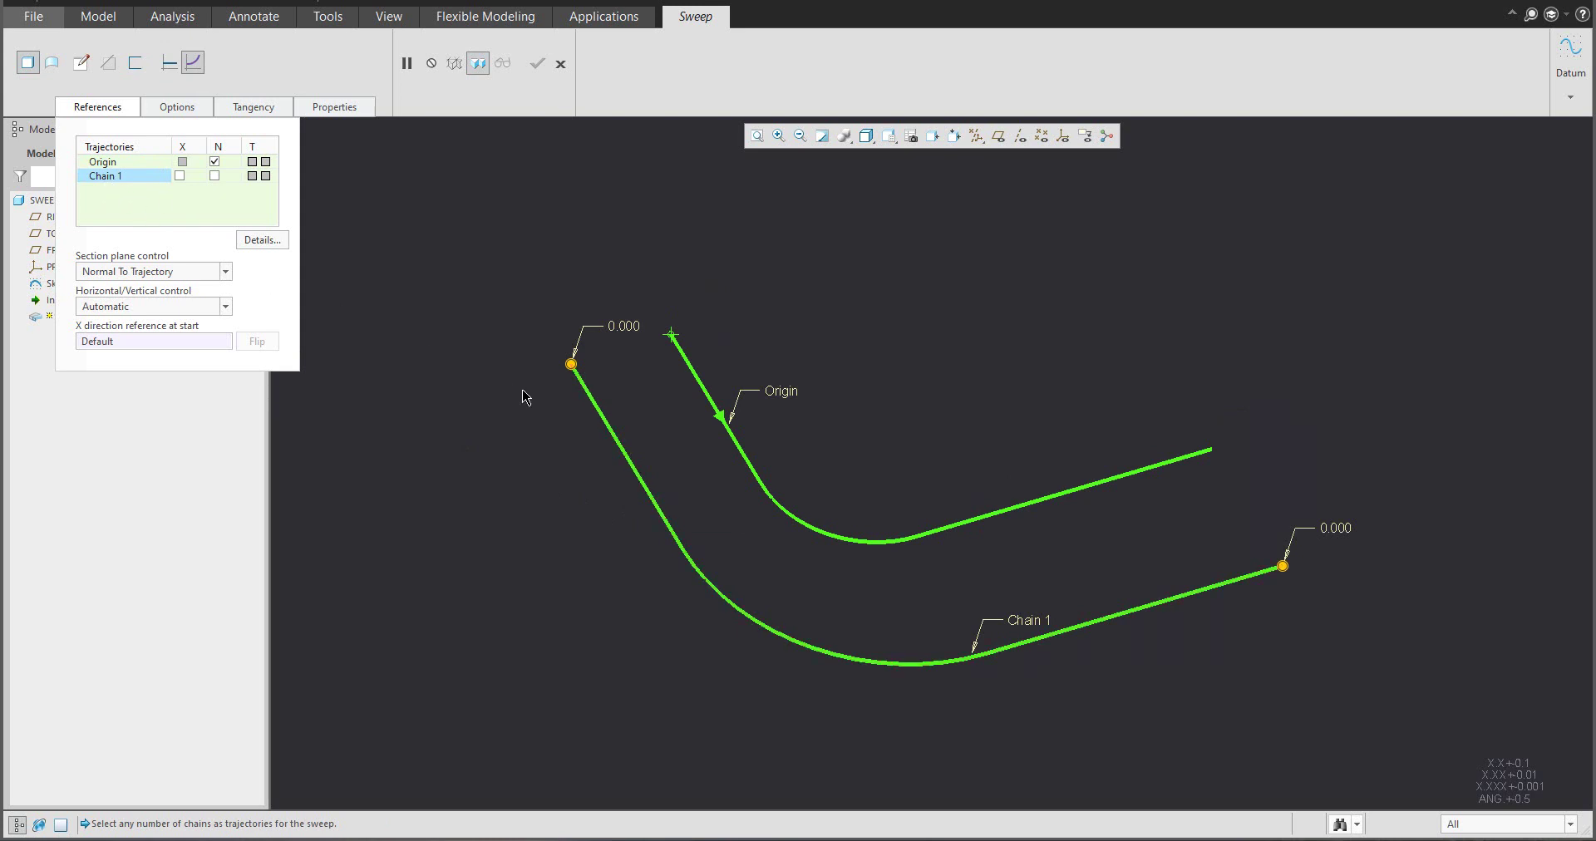
left_click(81, 62)
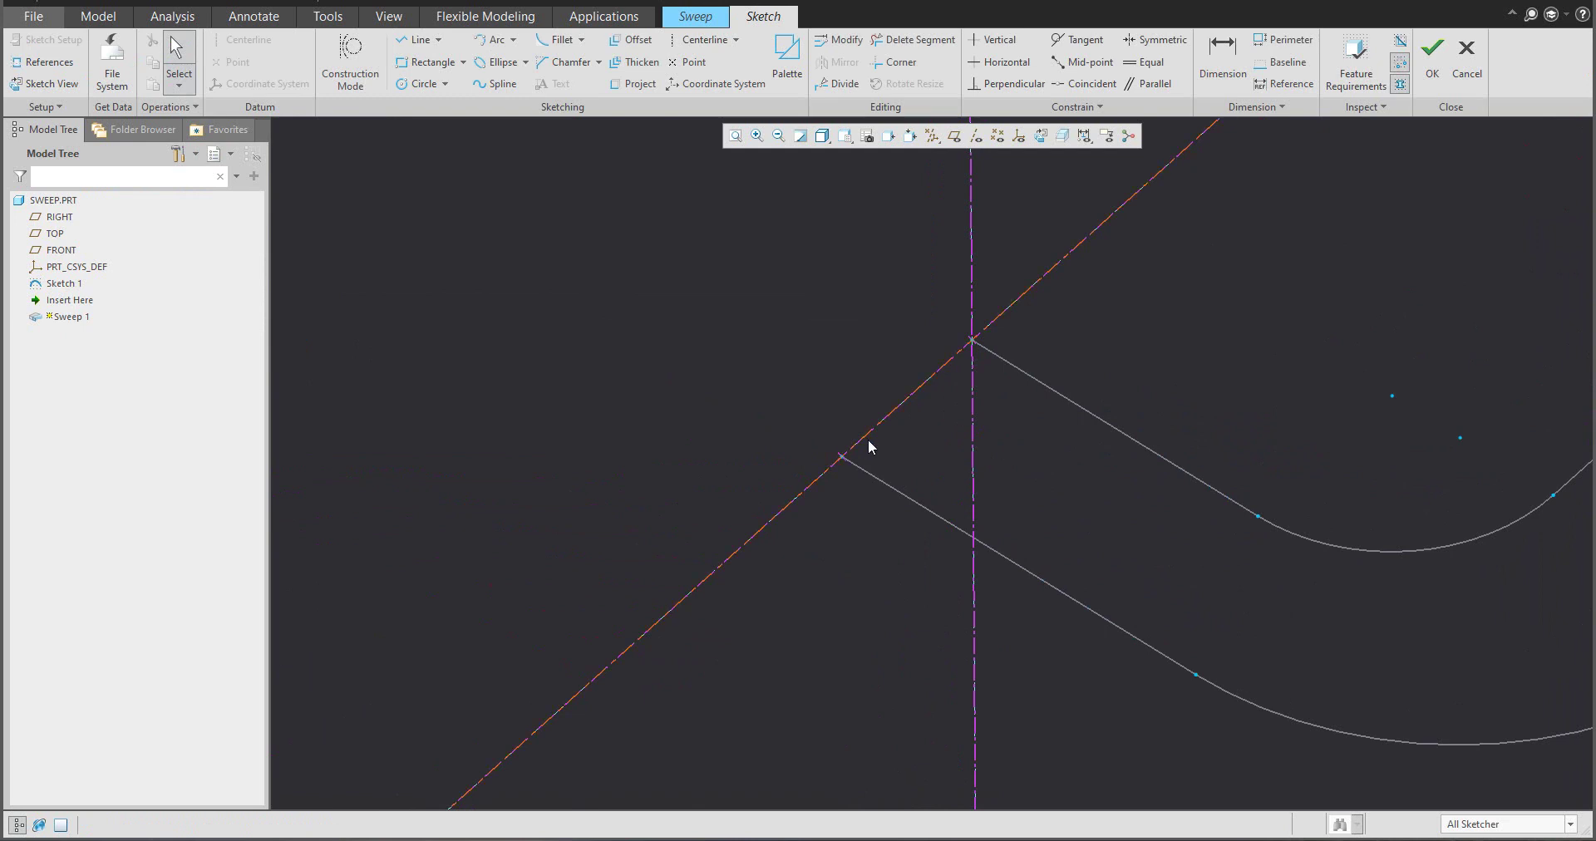
- Accept the trajectory-intersection sketch references and turn the section sketch face-on
middle_click_drag(831, 456, 816, 434)
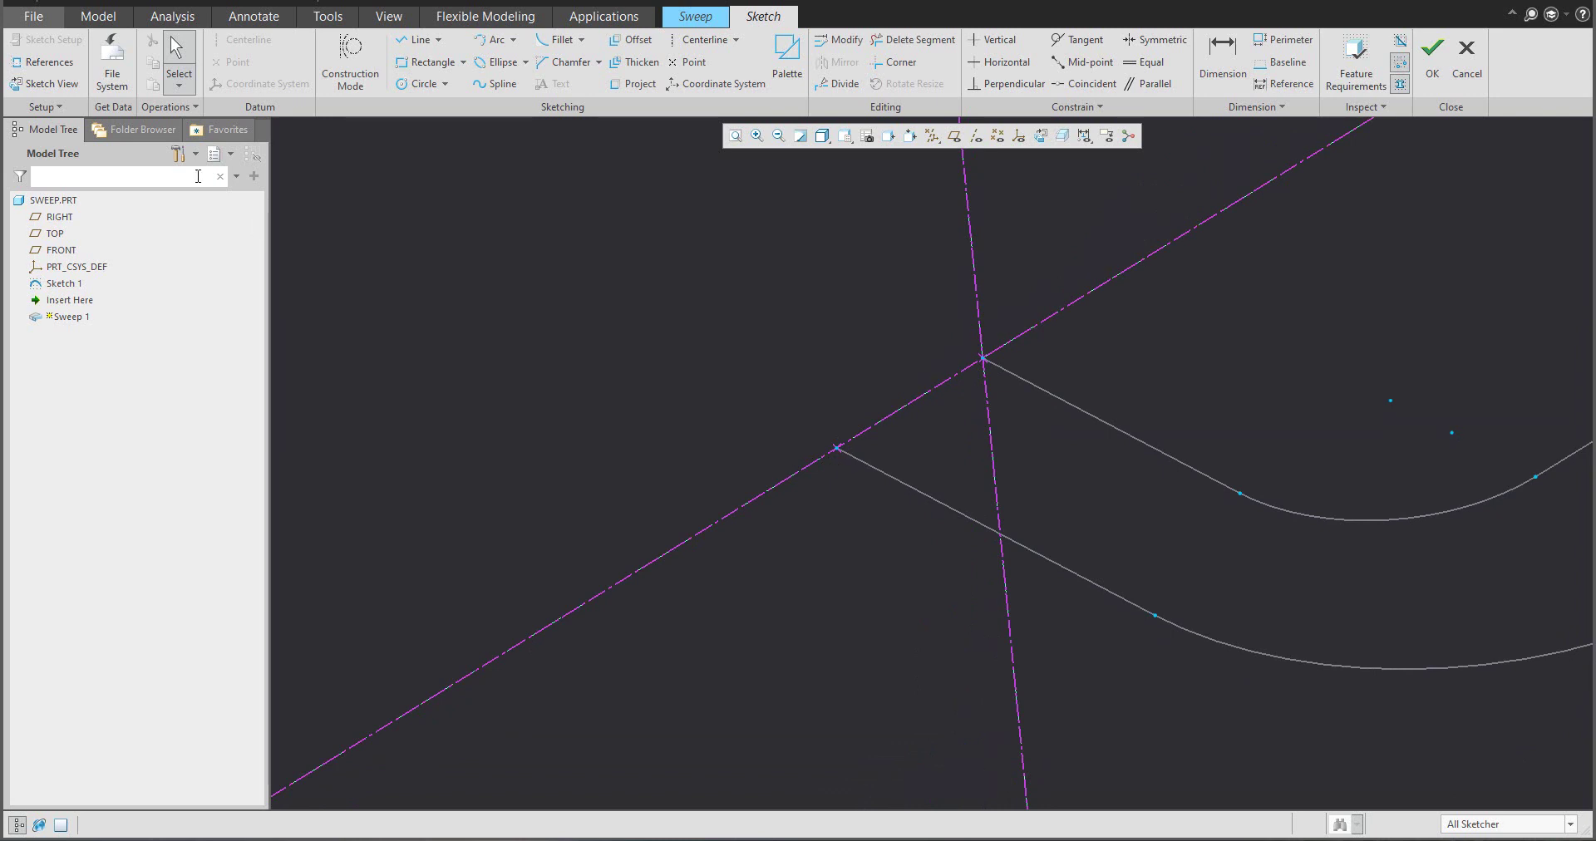
left_click(46, 61)
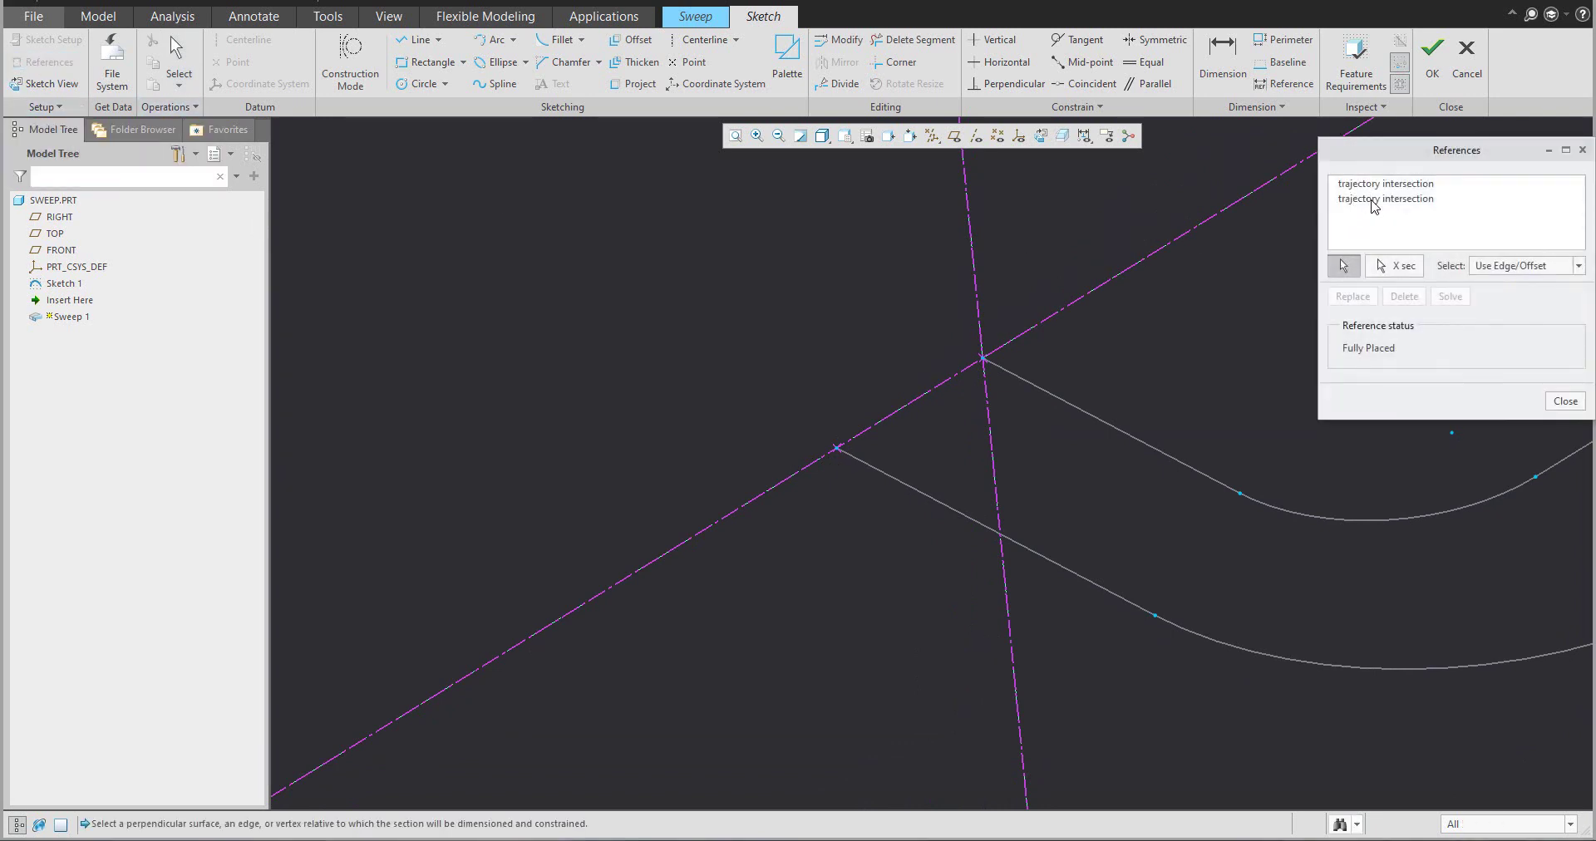
left_click(1565, 401)
scroll(680, 346, "down", 2)
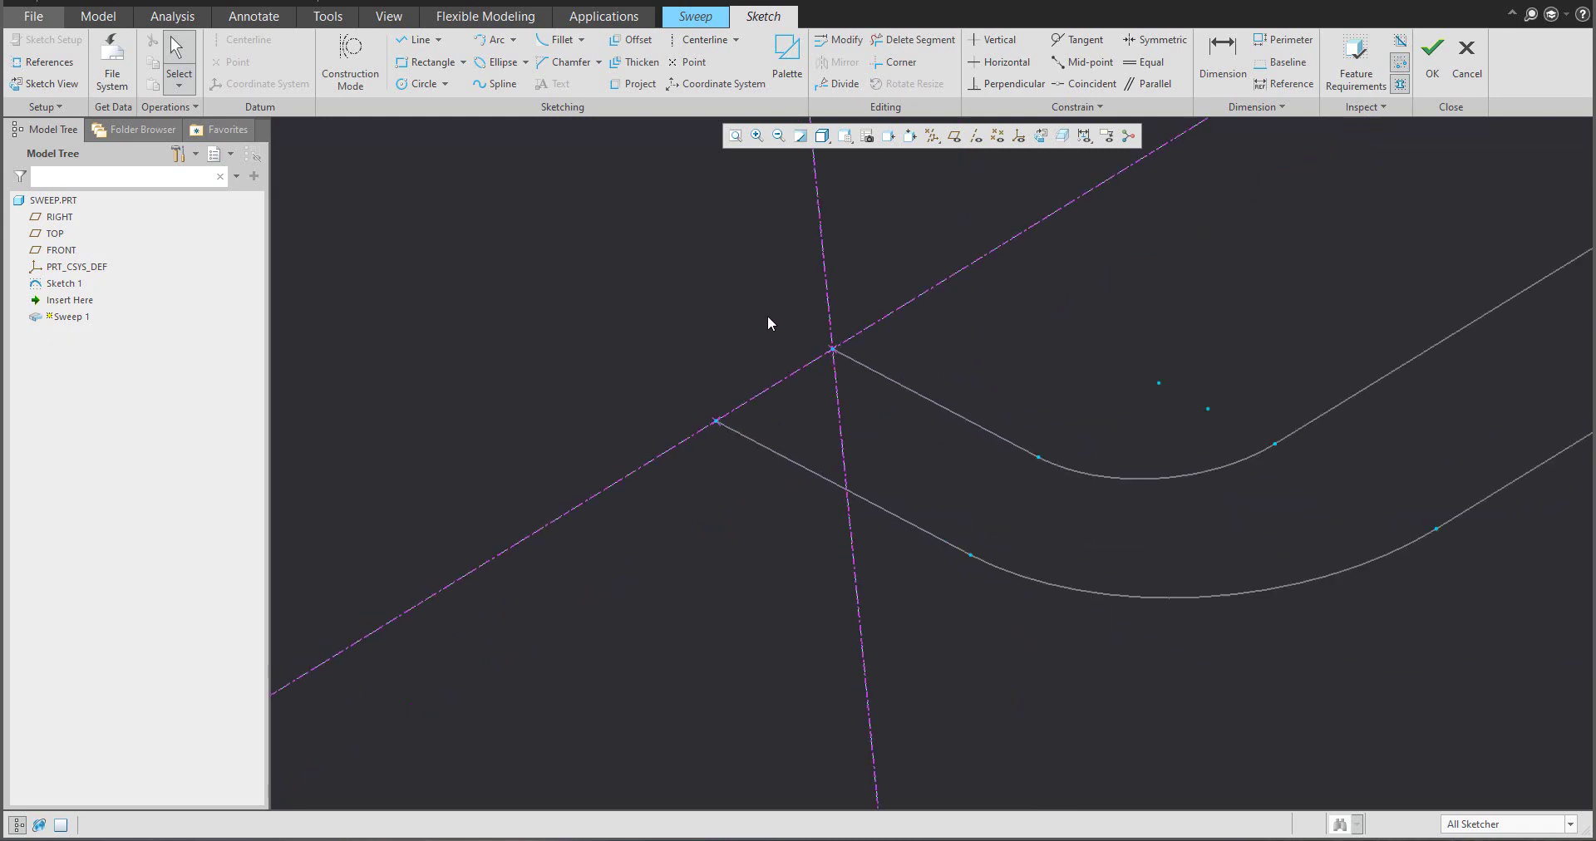
mouse_move(702, 306)
middle_mouse_down("shift")
mouse_move(615, 389)
mouse_move(610, 367)
mouse_move(529, 405)
middle_mouse_up("shift")
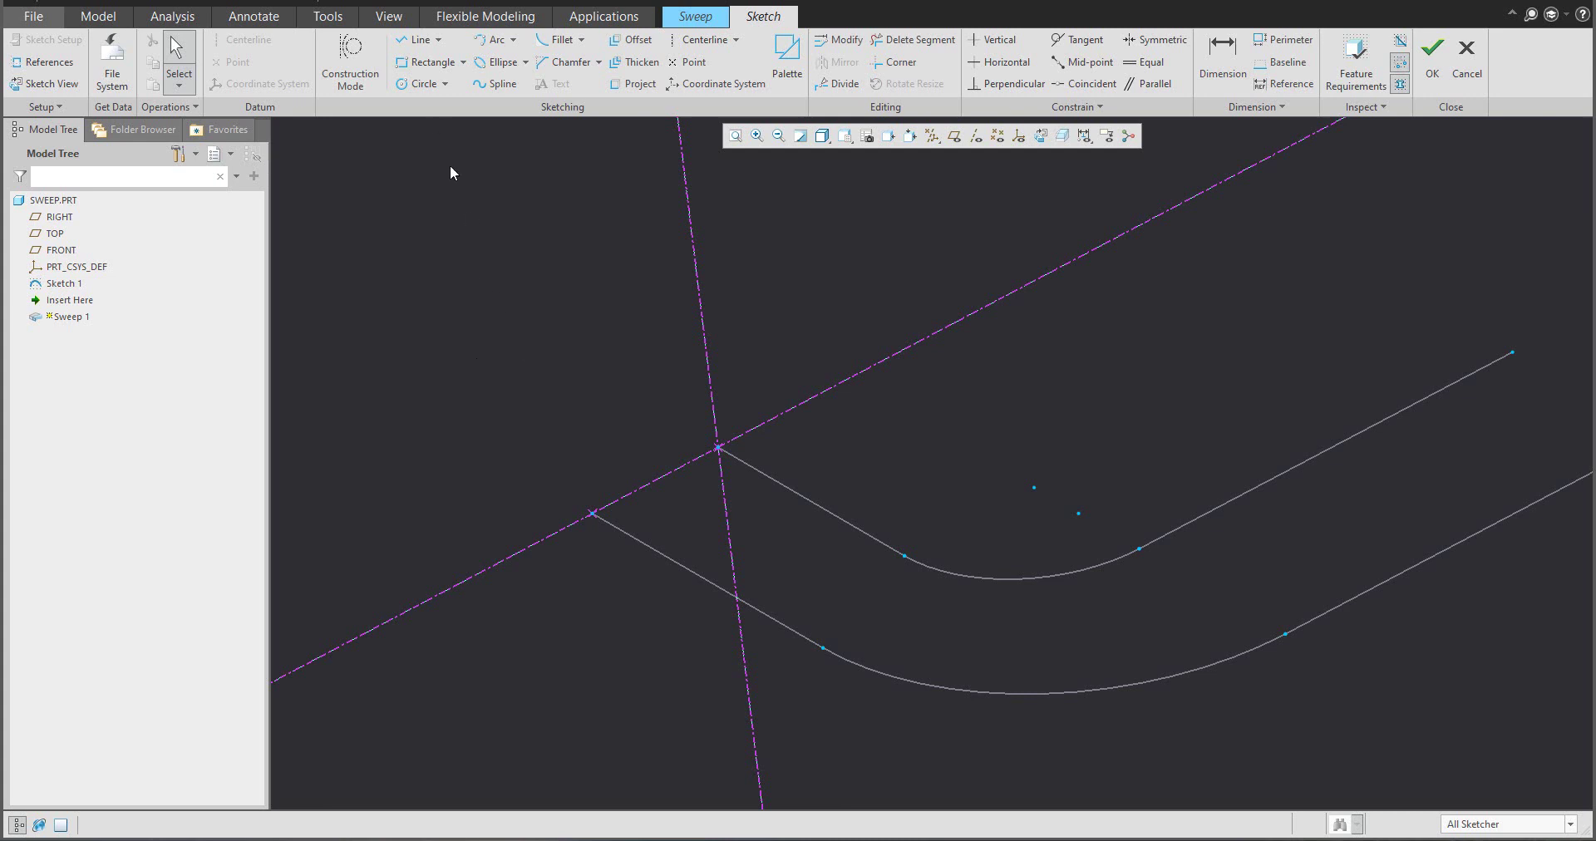
left_click(415, 39)
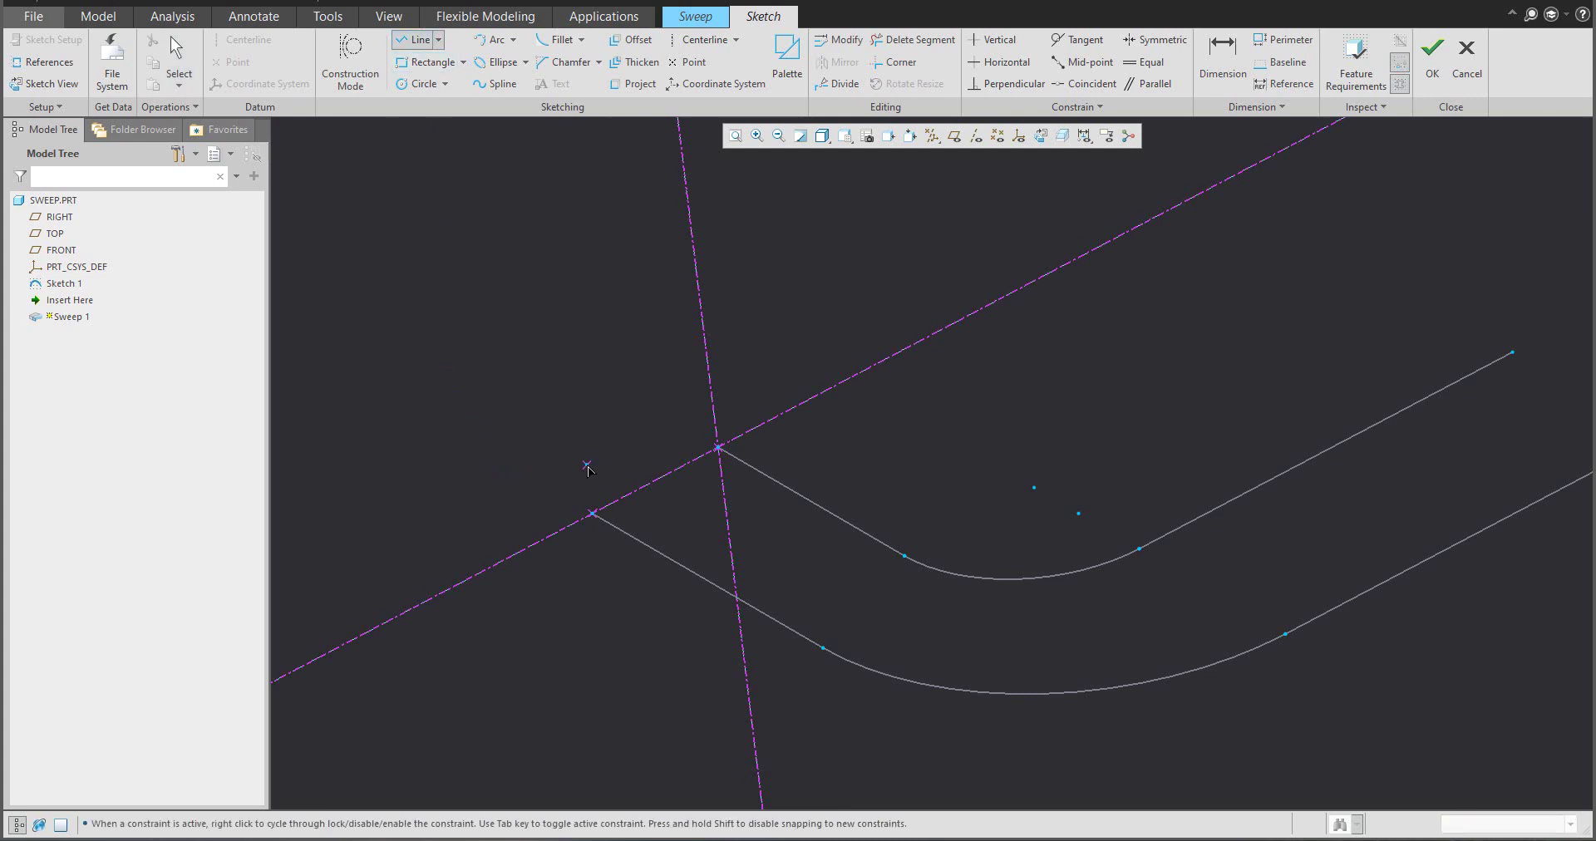
key("ctrl+d")
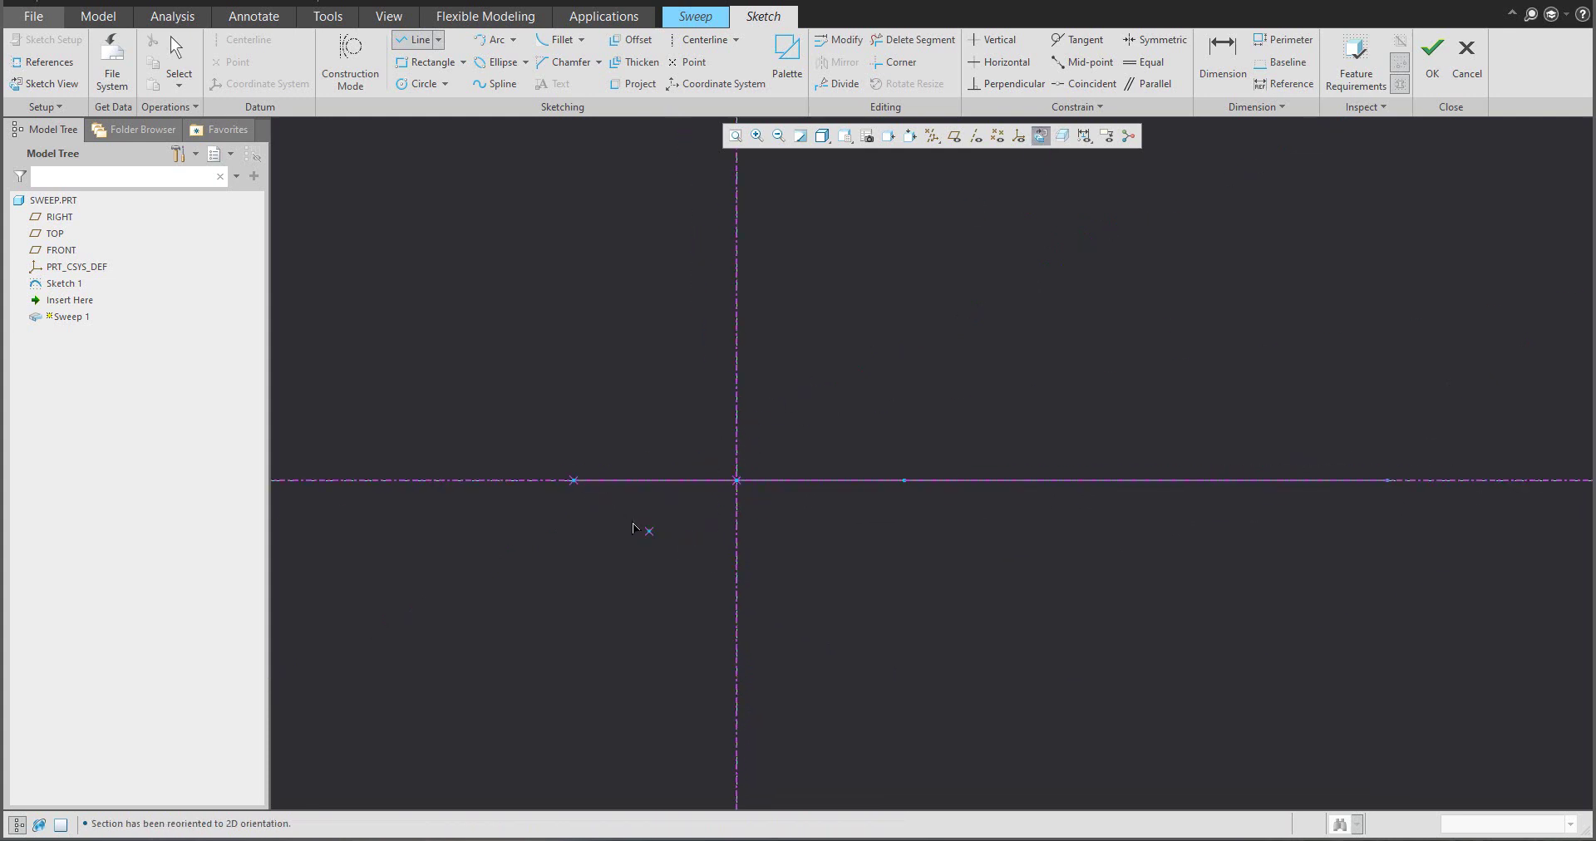
- Draw the slanted left flange, its top edge, the inner drop, the horizontal web and right inner edge
left_click(570, 434)
left_click(590, 298)
left_click(662, 299)
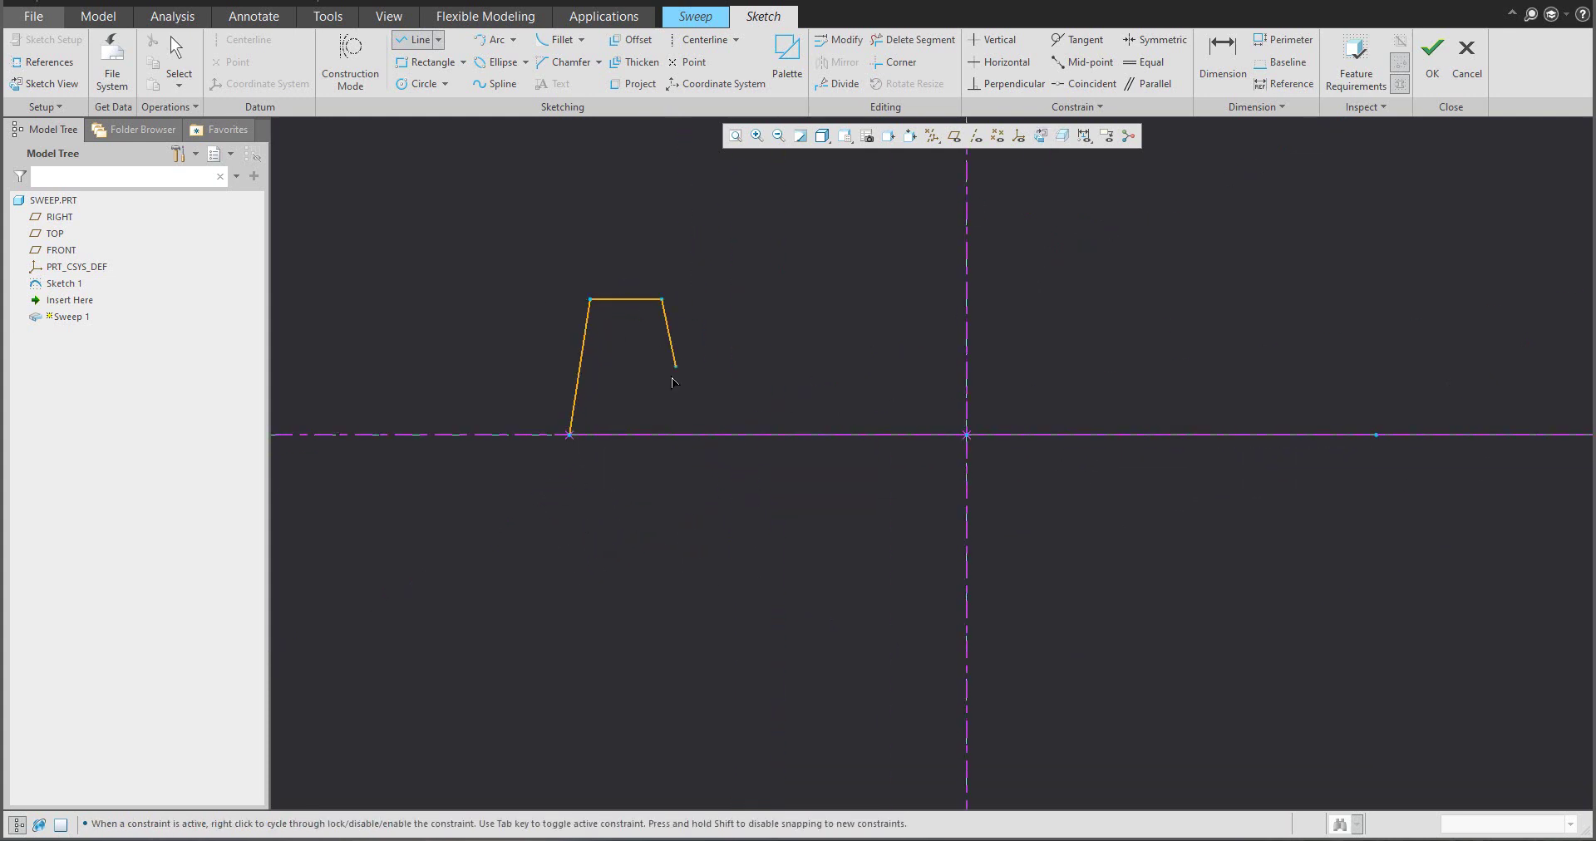
left_click(663, 388)
left_click(859, 387)
left_click(859, 299)
- Close the profile at the origin and add a vertical centerline through the web's middle
left_click(920, 301)
left_click(967, 435)
middle_click(923, 399)
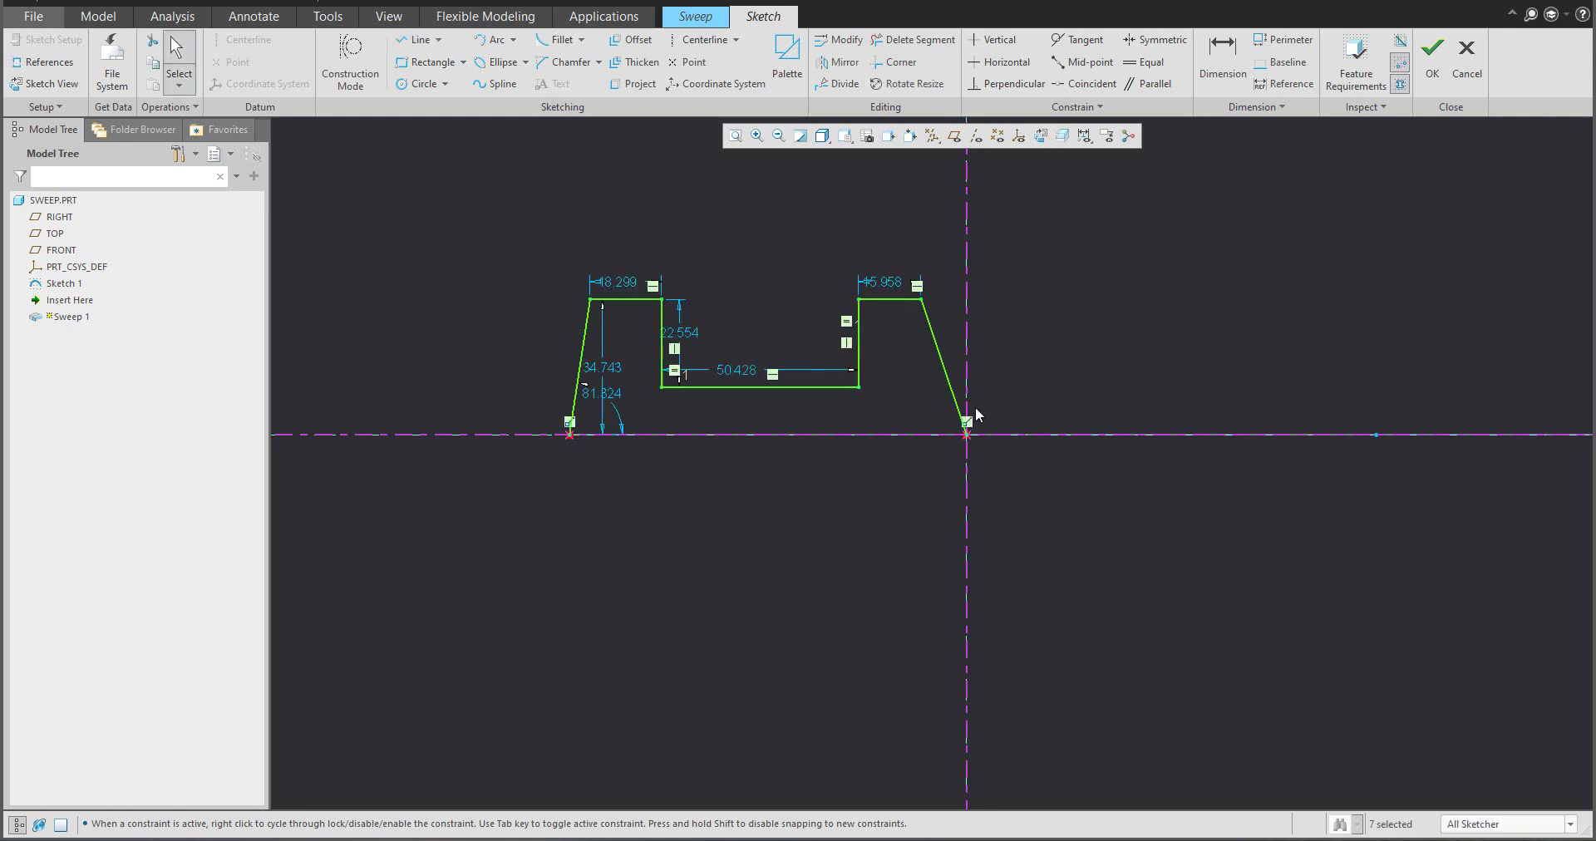
left_click(698, 40)
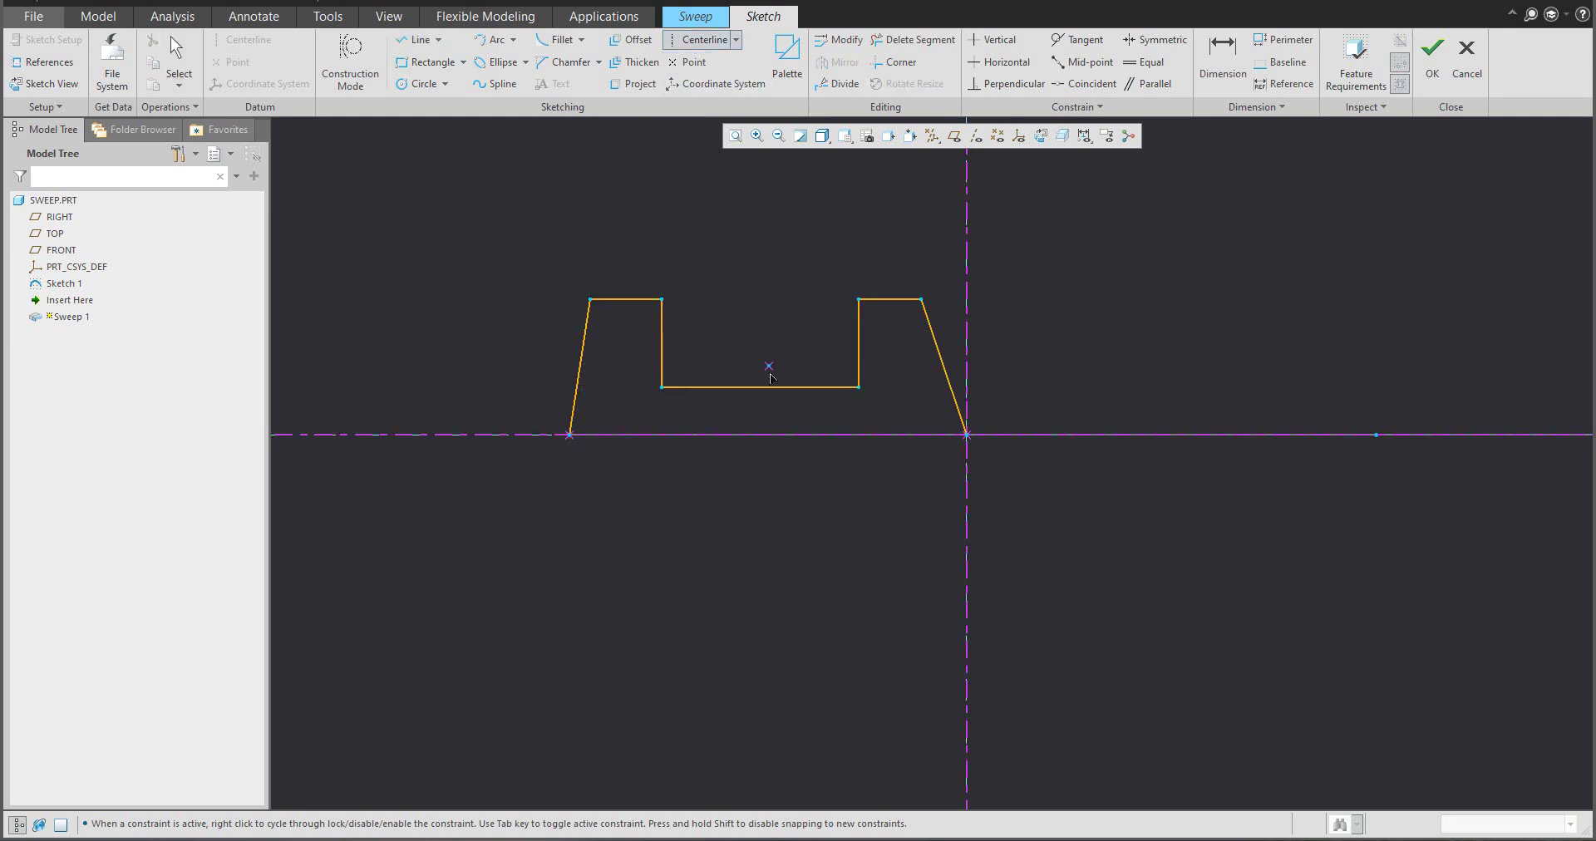
left_click(762, 387)
left_click(772, 325)
middle_click(798, 283)
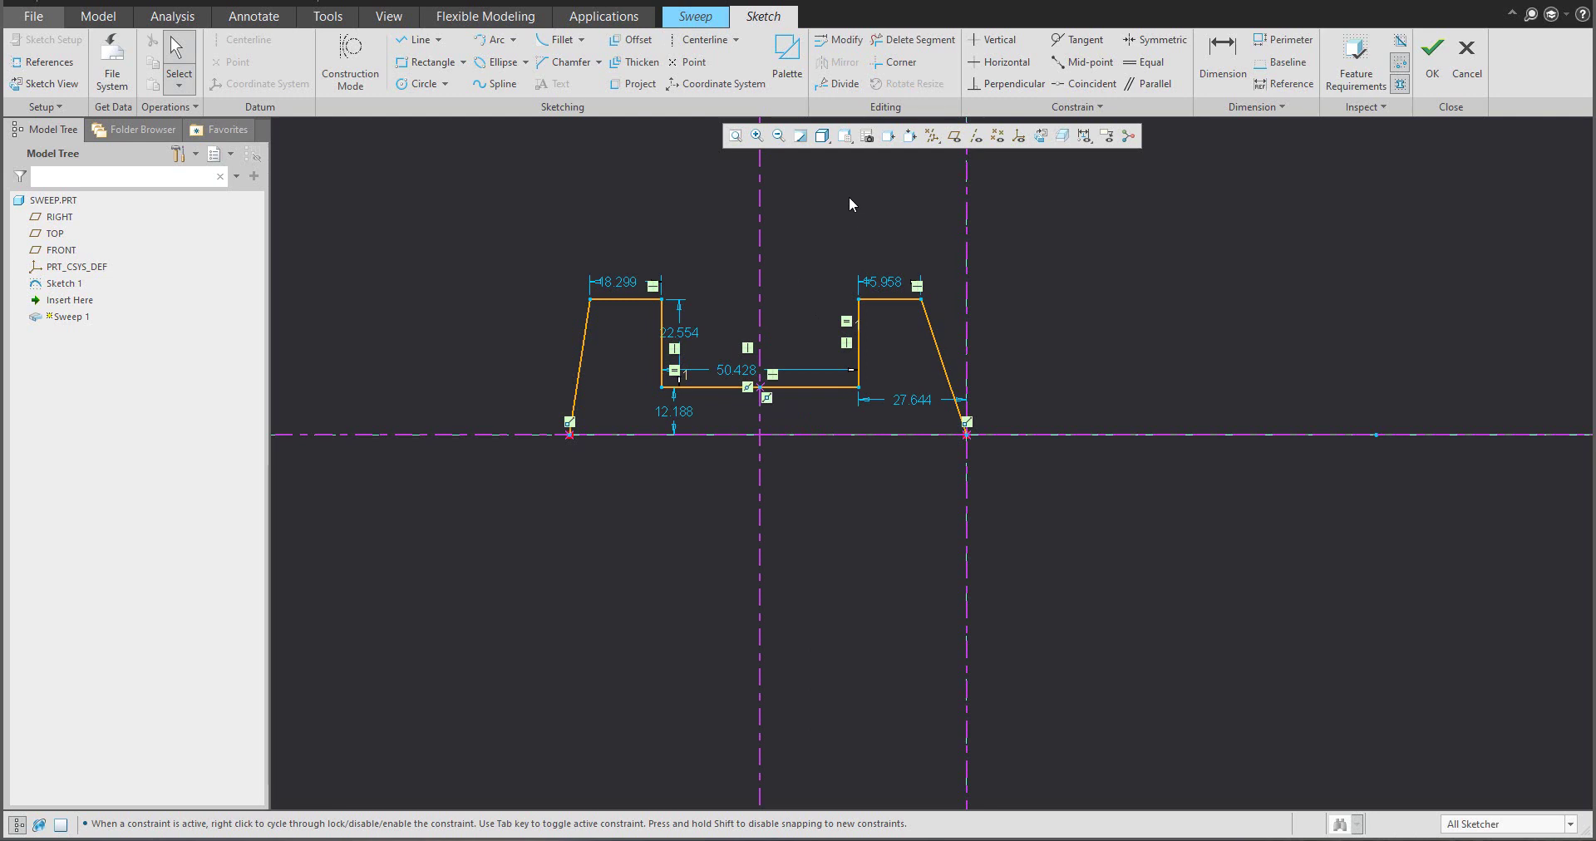
- Make the outer top corners symmetric about the centerline, undoing the conflicting inner-corner symmetry
left_click(1156, 40)
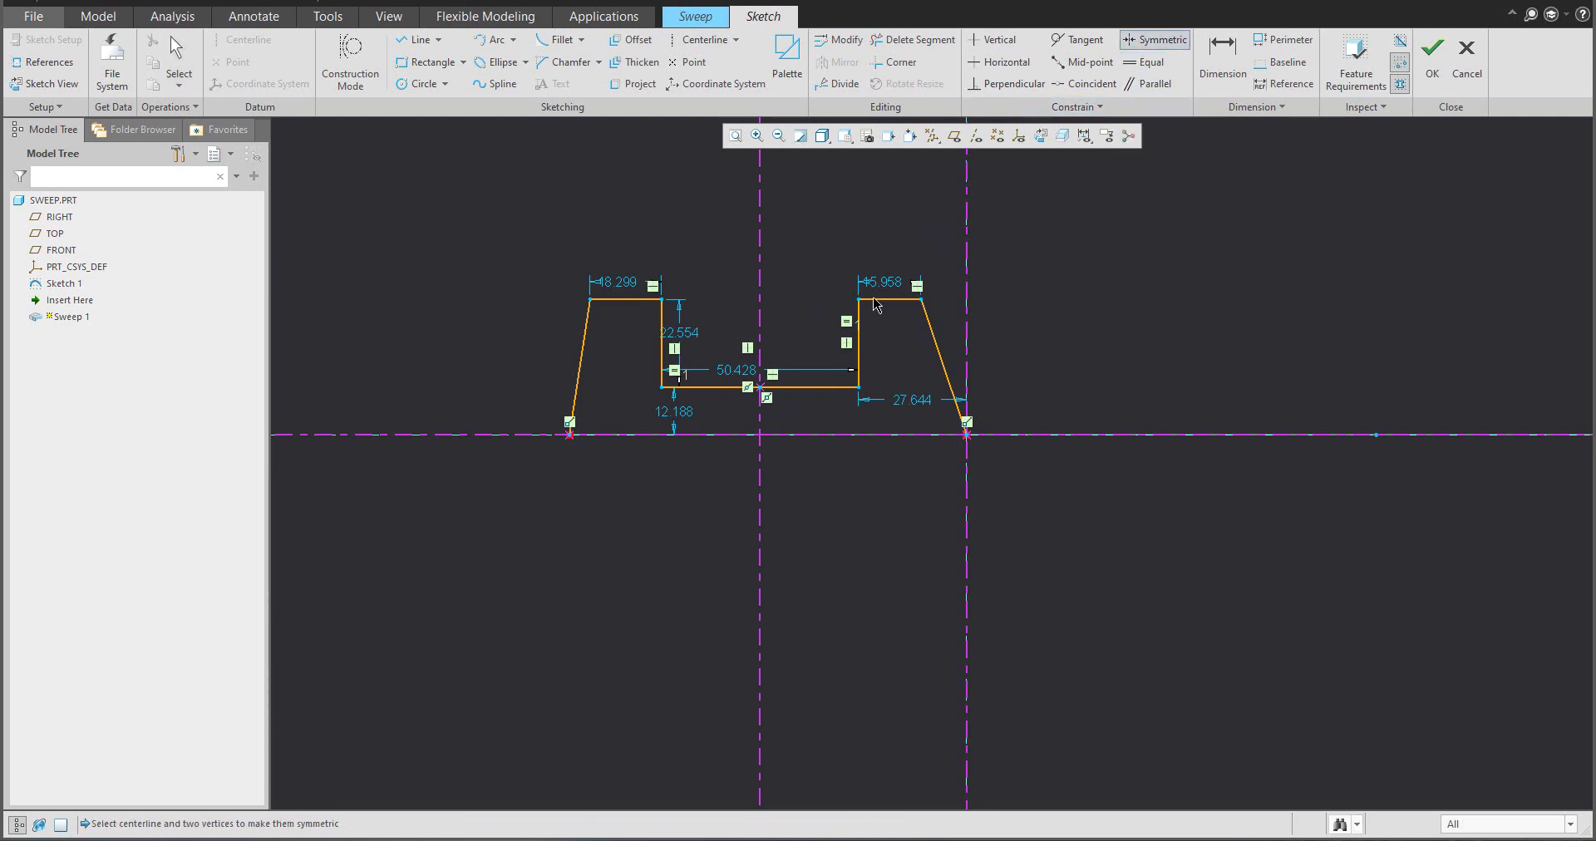
left_click(921, 299)
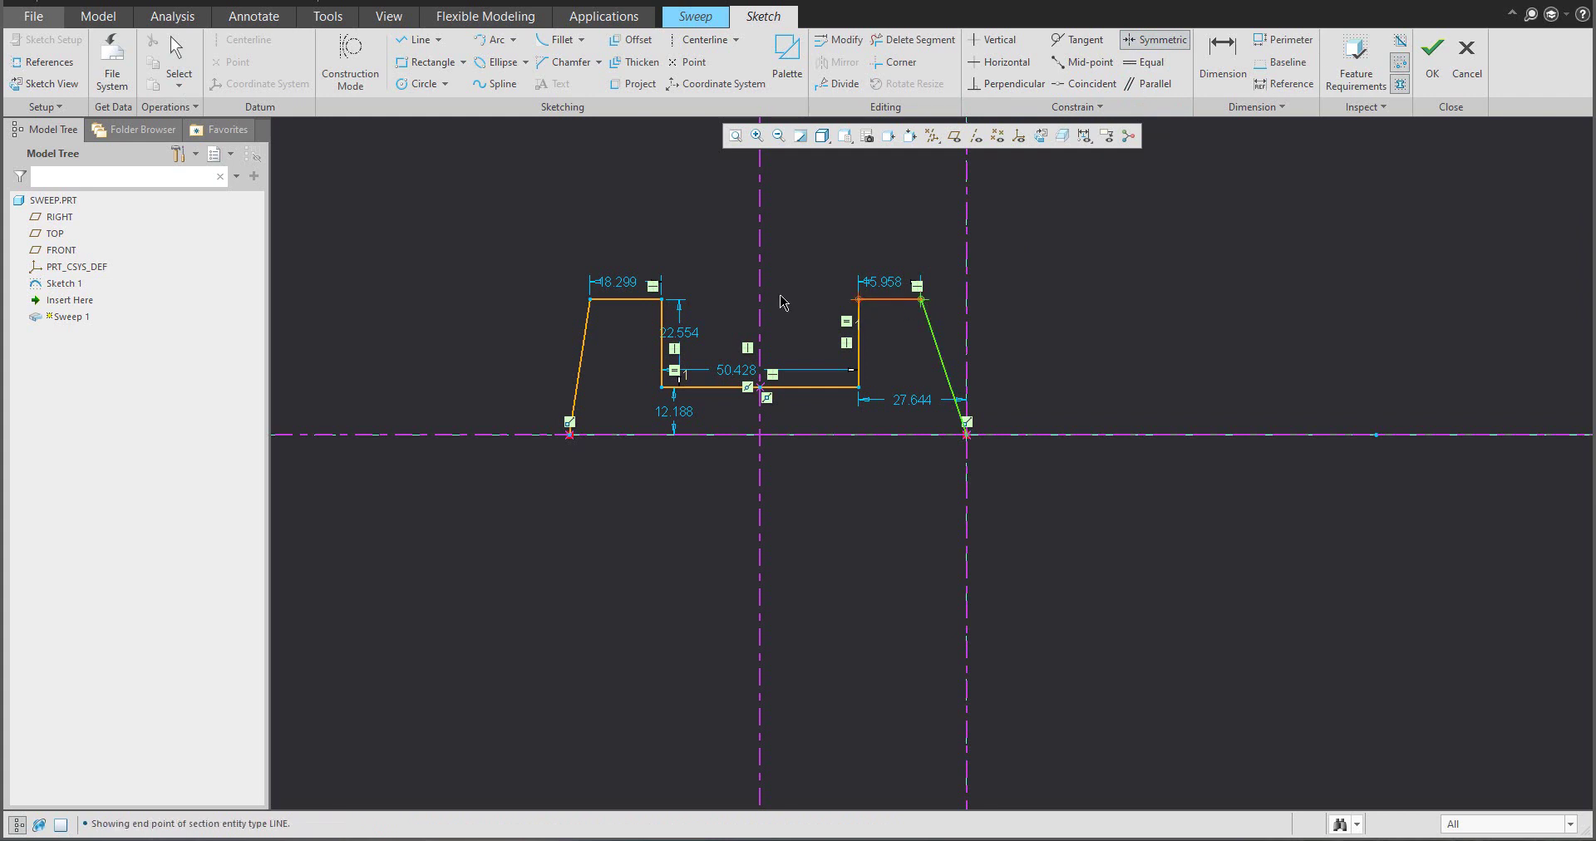
left_click(590, 299)
left_click(760, 276)
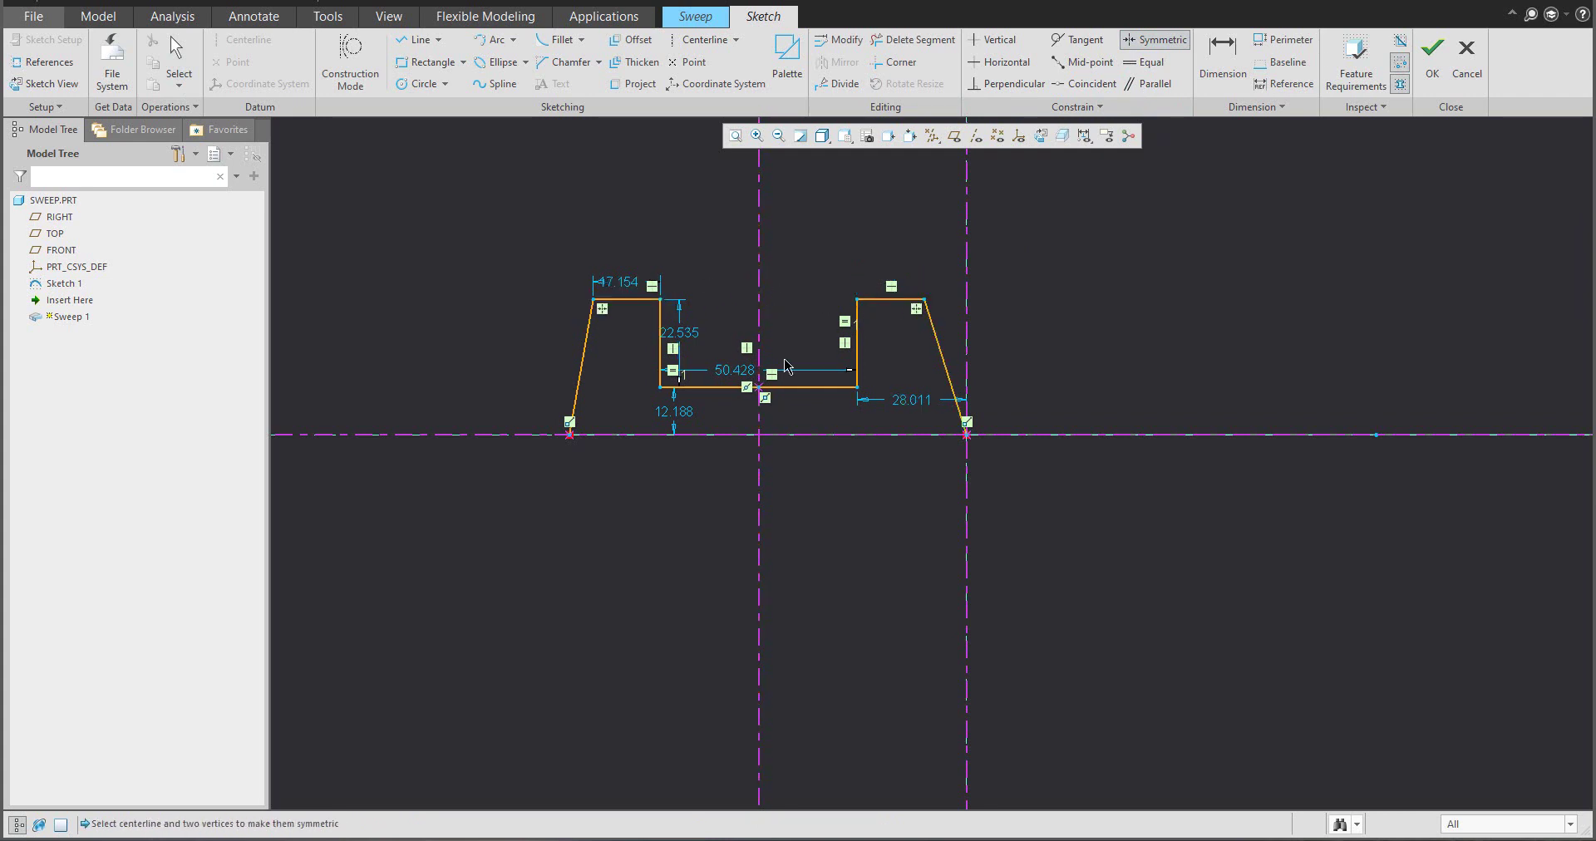
left_click(661, 300)
left_click(857, 300)
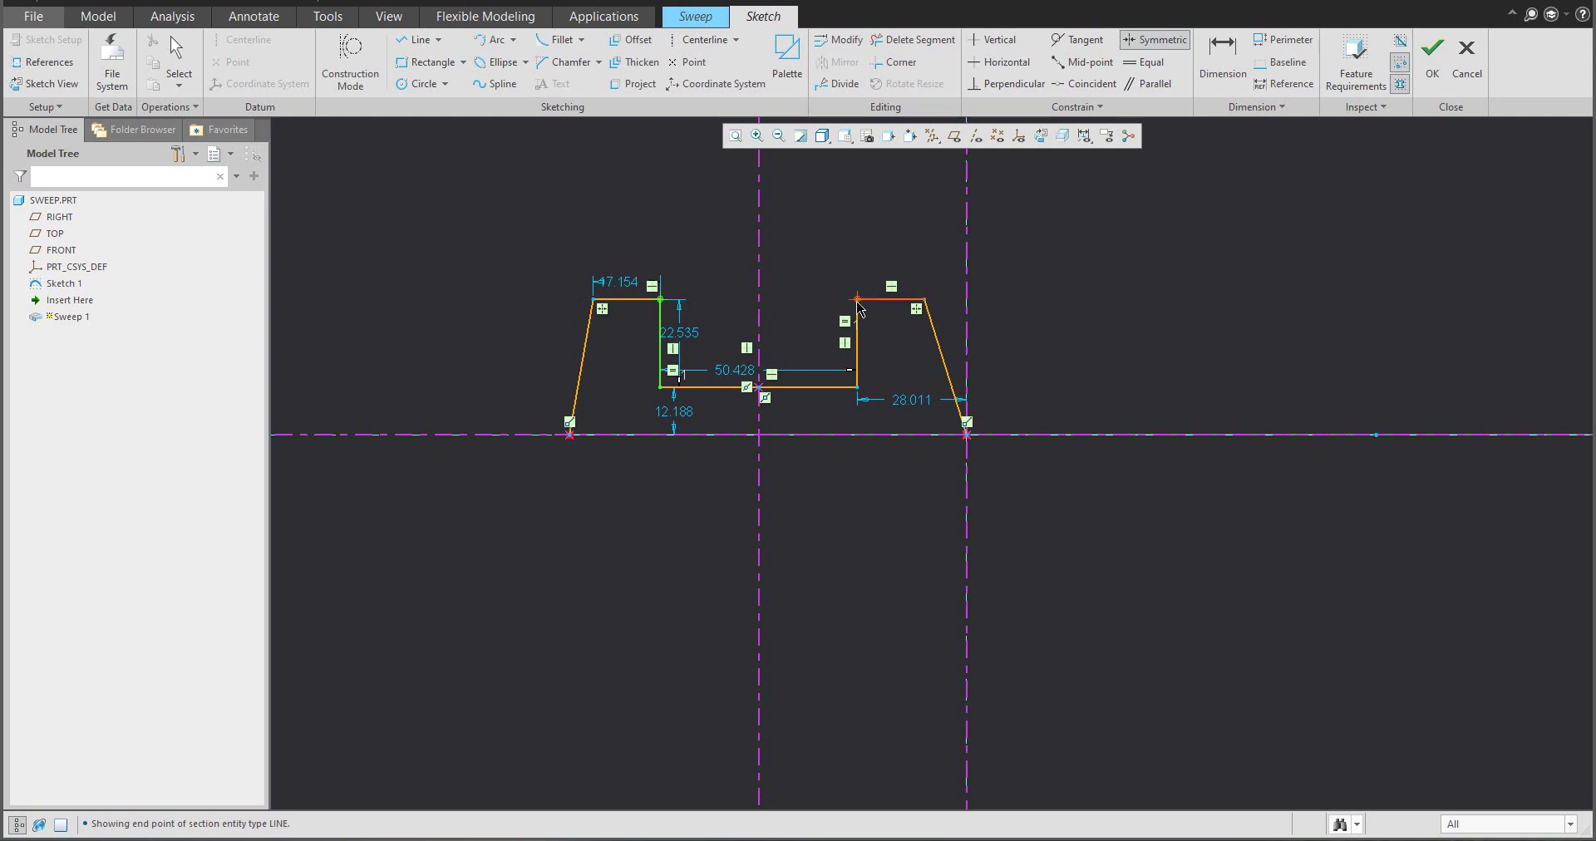
left_click(760, 276)
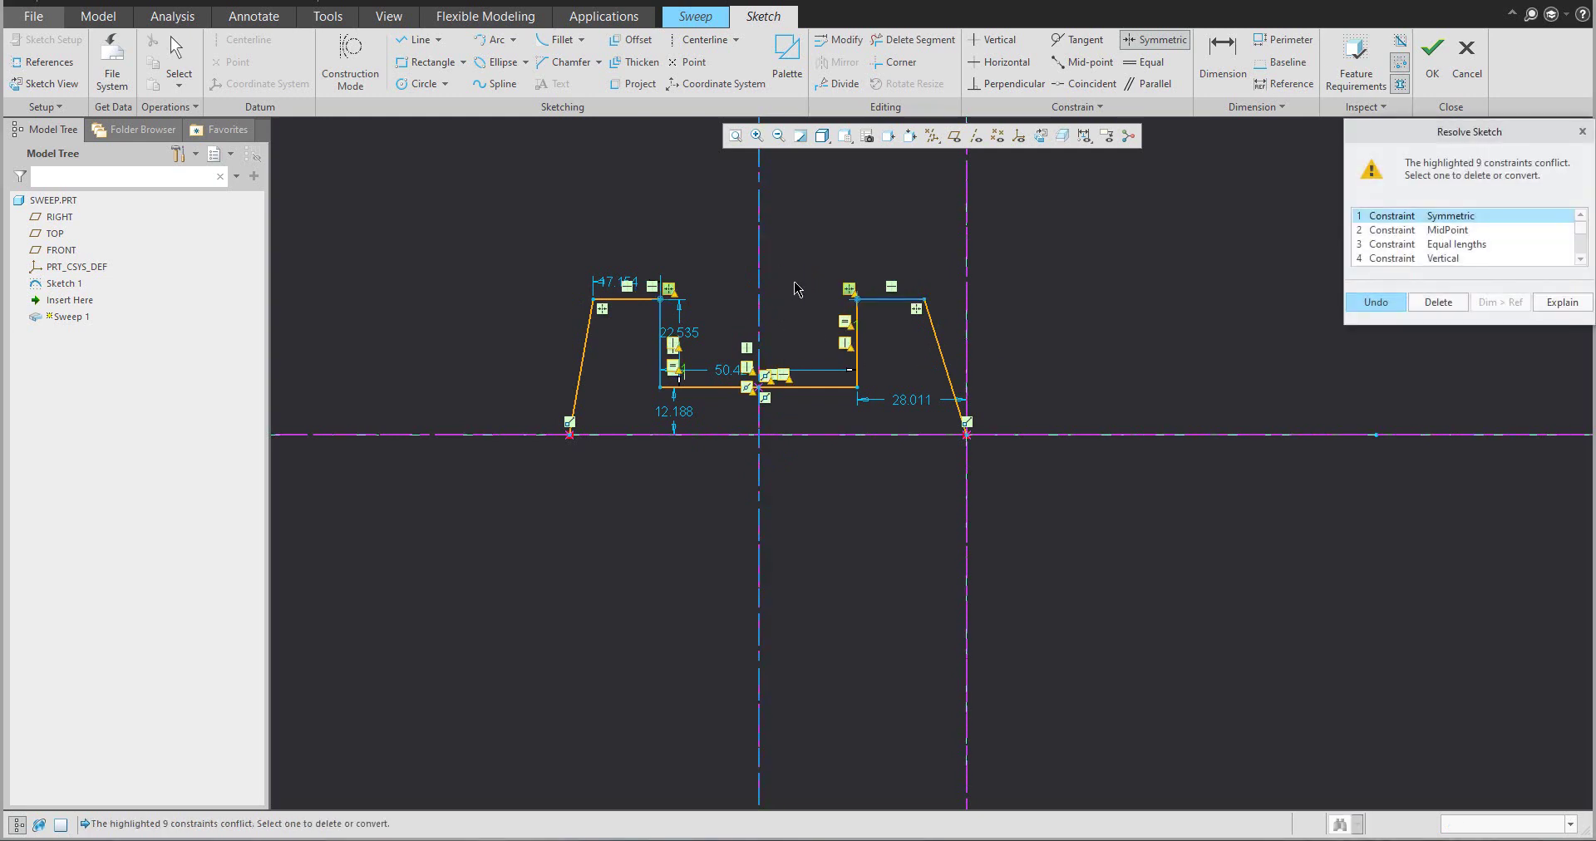
left_click(1375, 303)
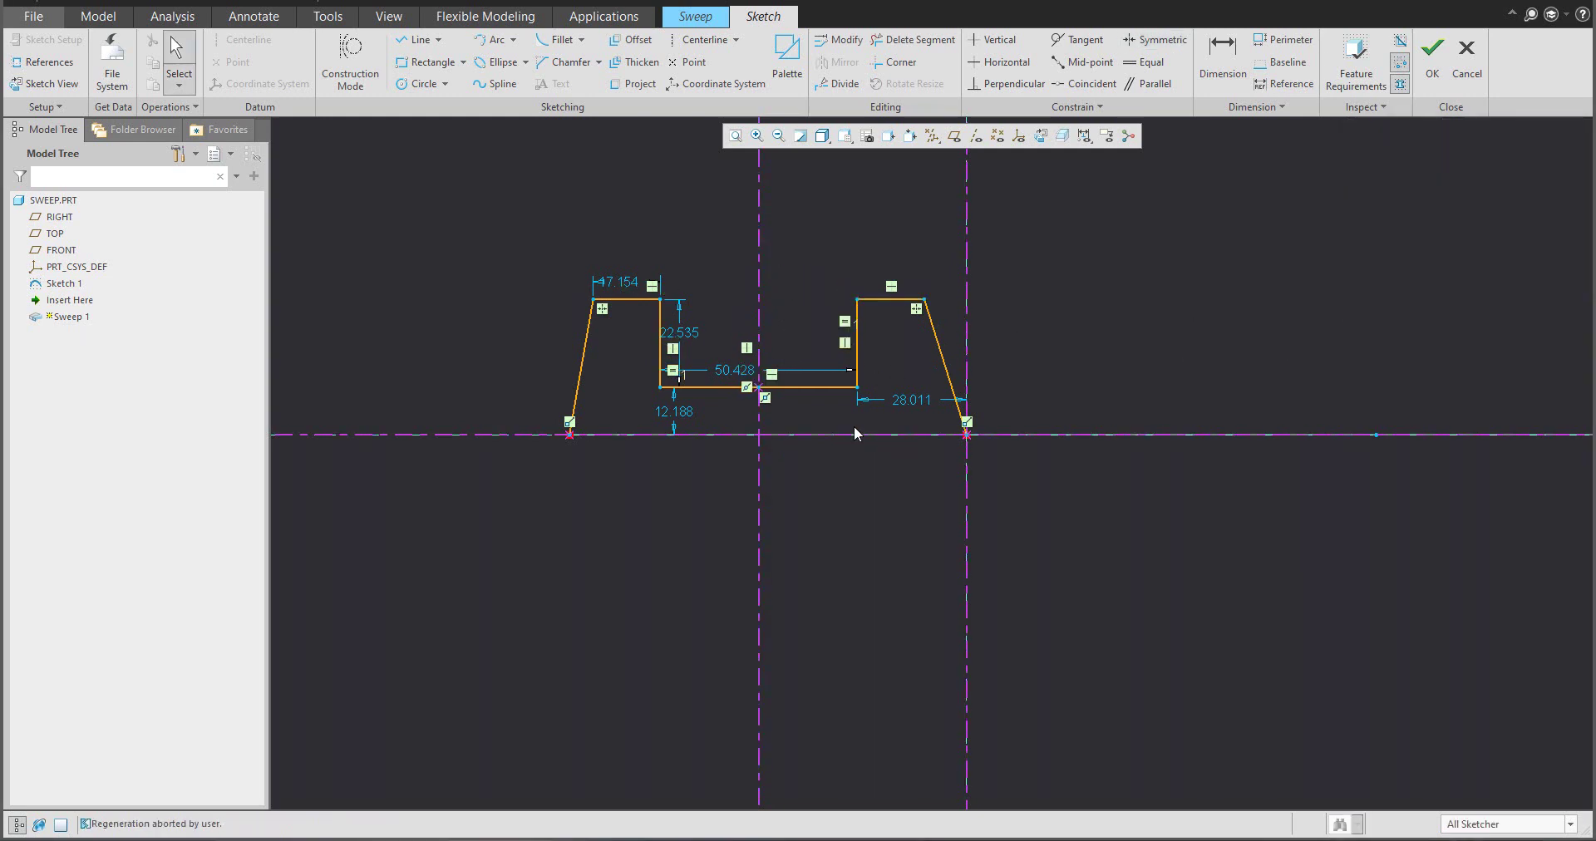
- Drag the top-left vertices to make flanges taller (inner height 34.470, web 33.521) and select the profile
left_click_drag(661, 301, 693, 309)
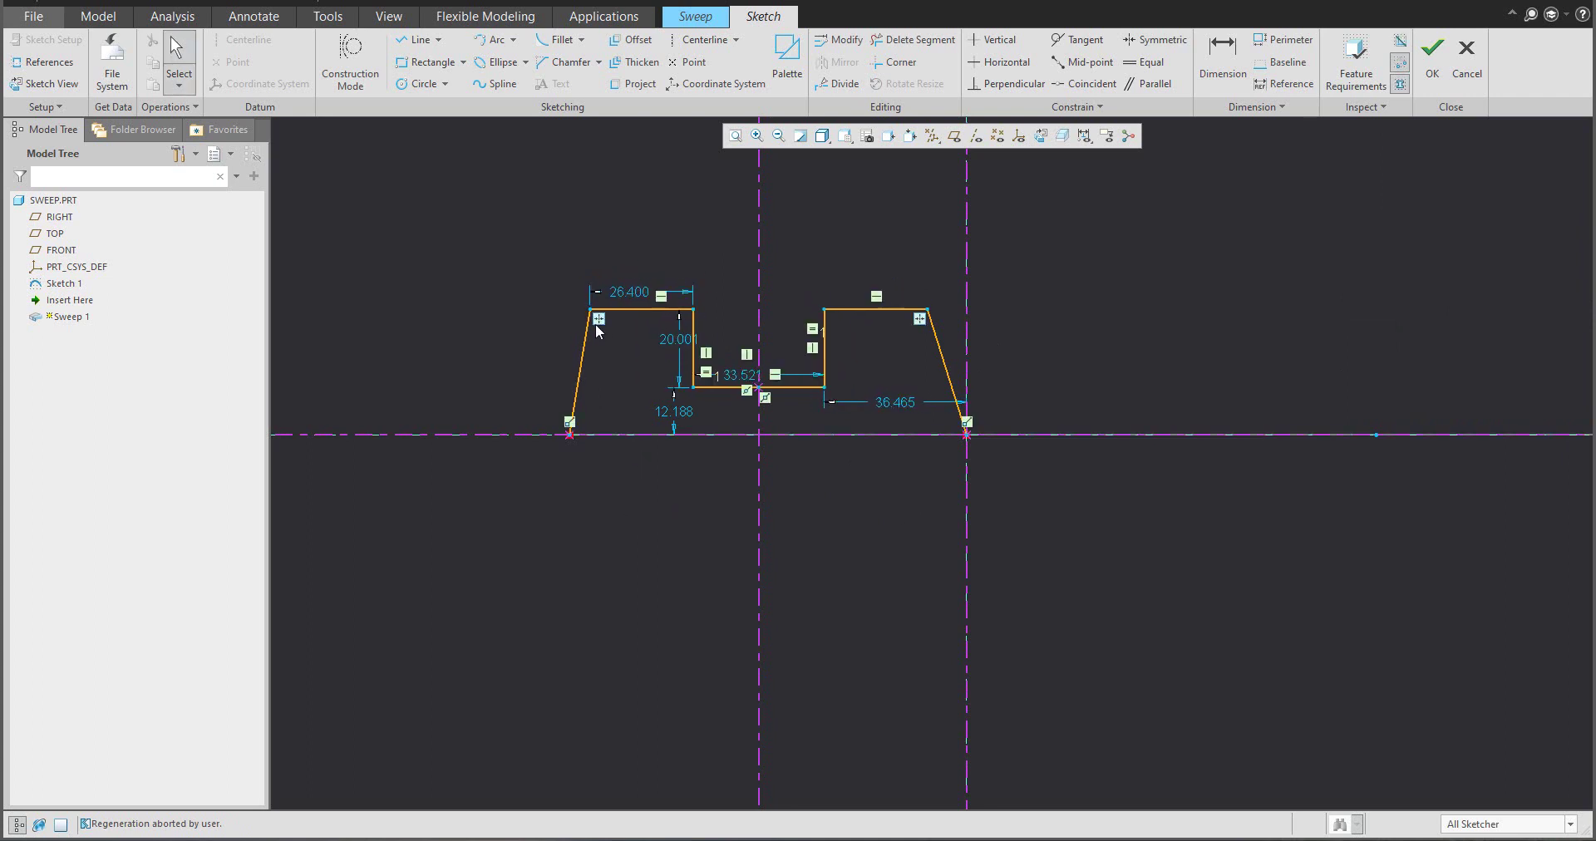
left_click_drag(597, 317, 625, 315)
mouse_move(637, 322)
left_mouse_down()
mouse_move(645, 332)
mouse_move(654, 272)
mouse_move(641, 334)
mouse_move(595, 290)
mouse_move(584, 251)
mouse_move(608, 253)
left_mouse_up()
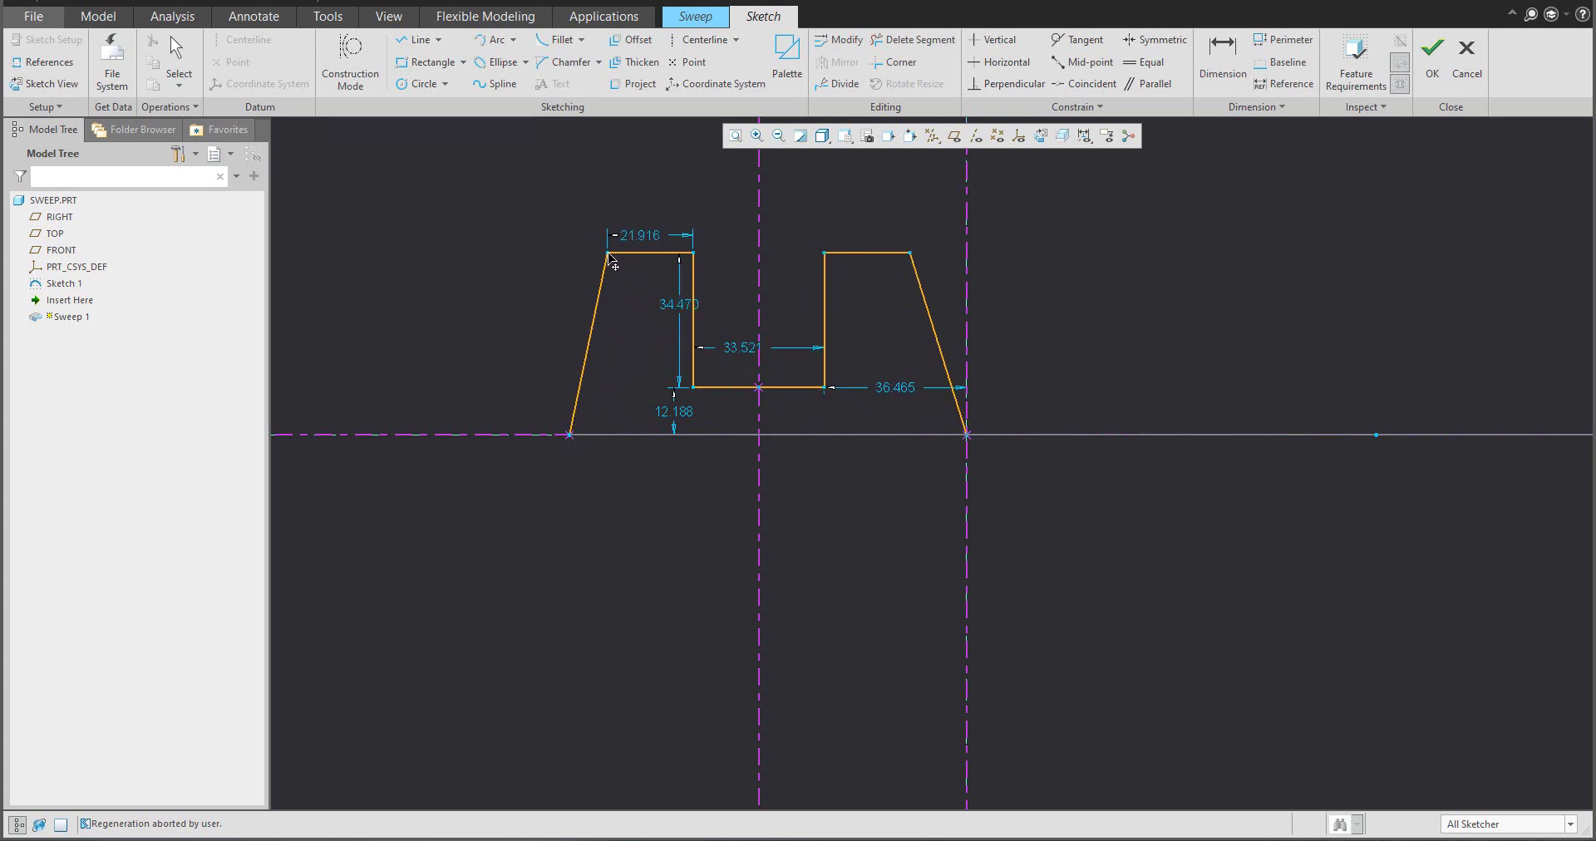
left_click_drag(488, 200, 1031, 503)
- Mirror the half-profile across the horizontal centerline to form an H section
left_click(840, 61)
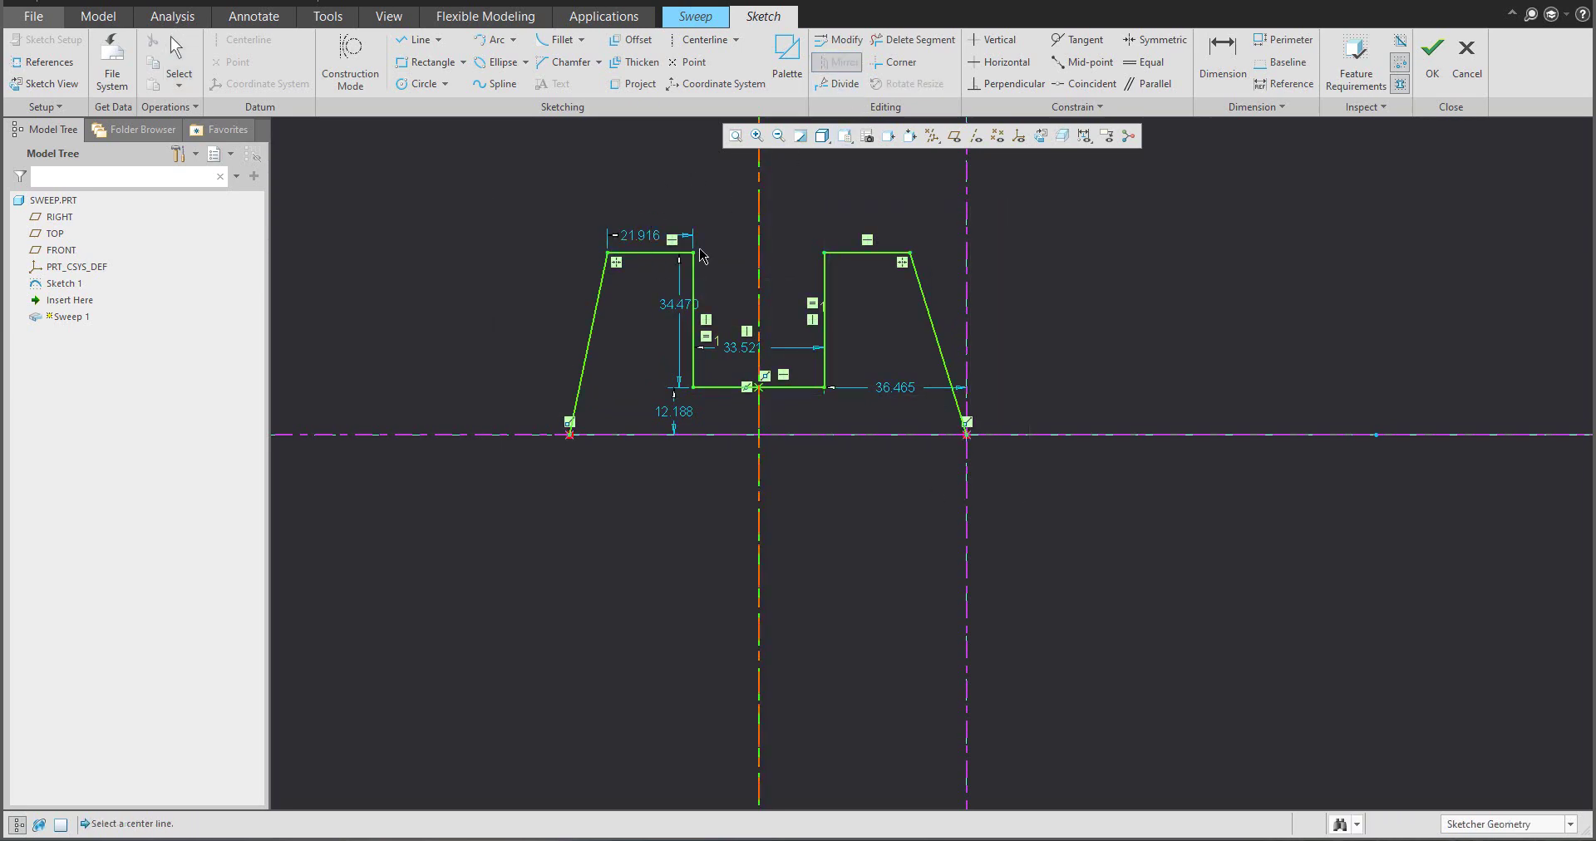
left_click(636, 434)
scroll(730, 427, "down", 2)
mouse_move(730, 426)
middle_mouse_down()
mouse_move(805, 492)
mouse_move(669, 517)
middle_mouse_up()
scroll(805, 492, "up", 3)
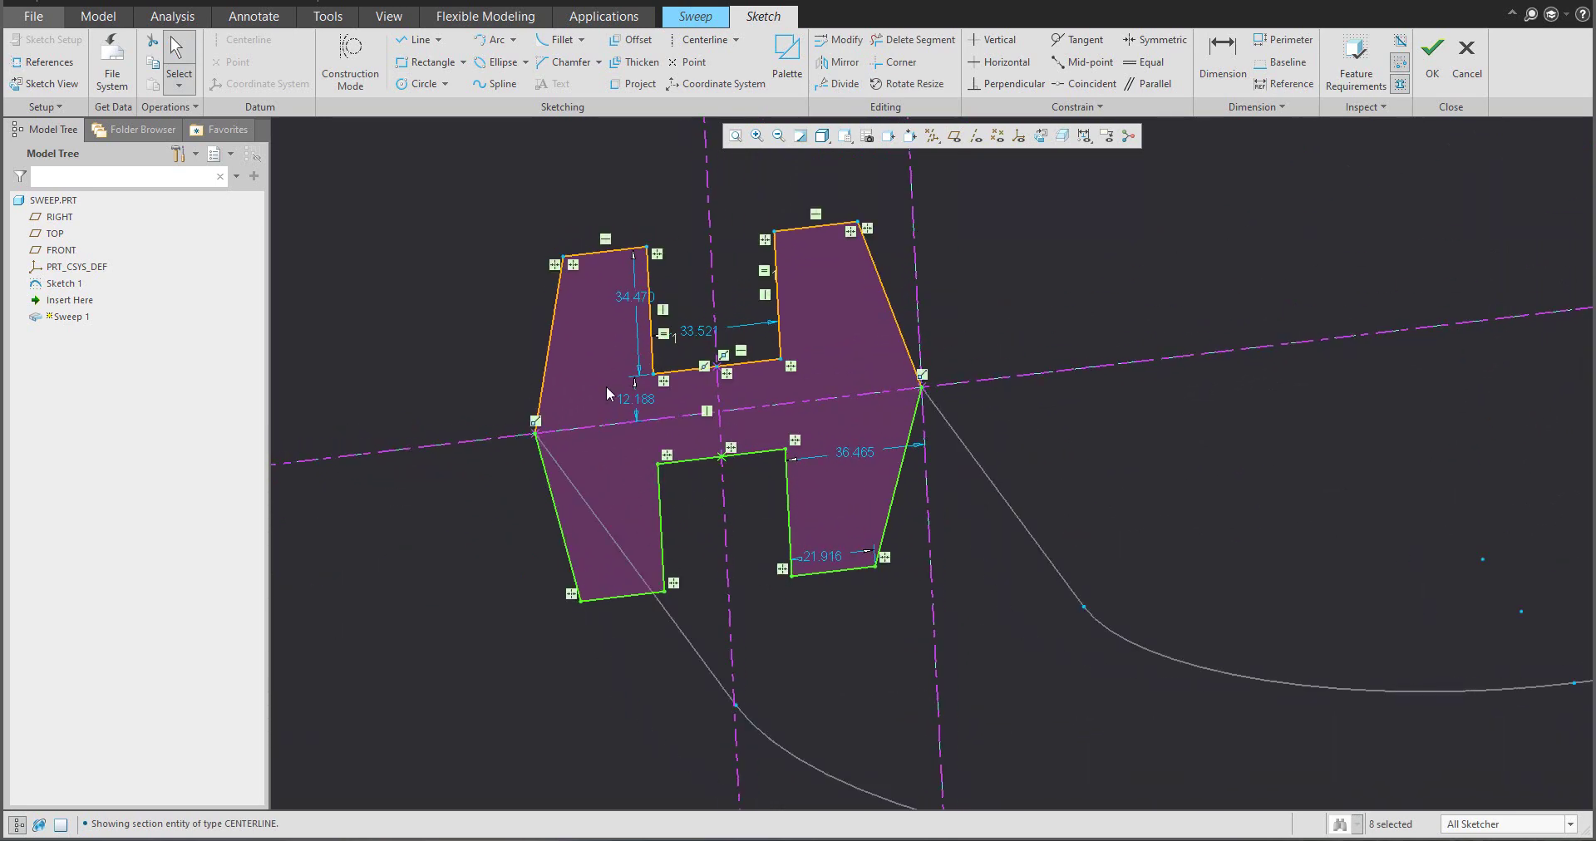
- Drag the H's vertices so flanges are 37.696 tall and 59.492 apart, then check the photo
left_click_drag(651, 252, 604, 260)
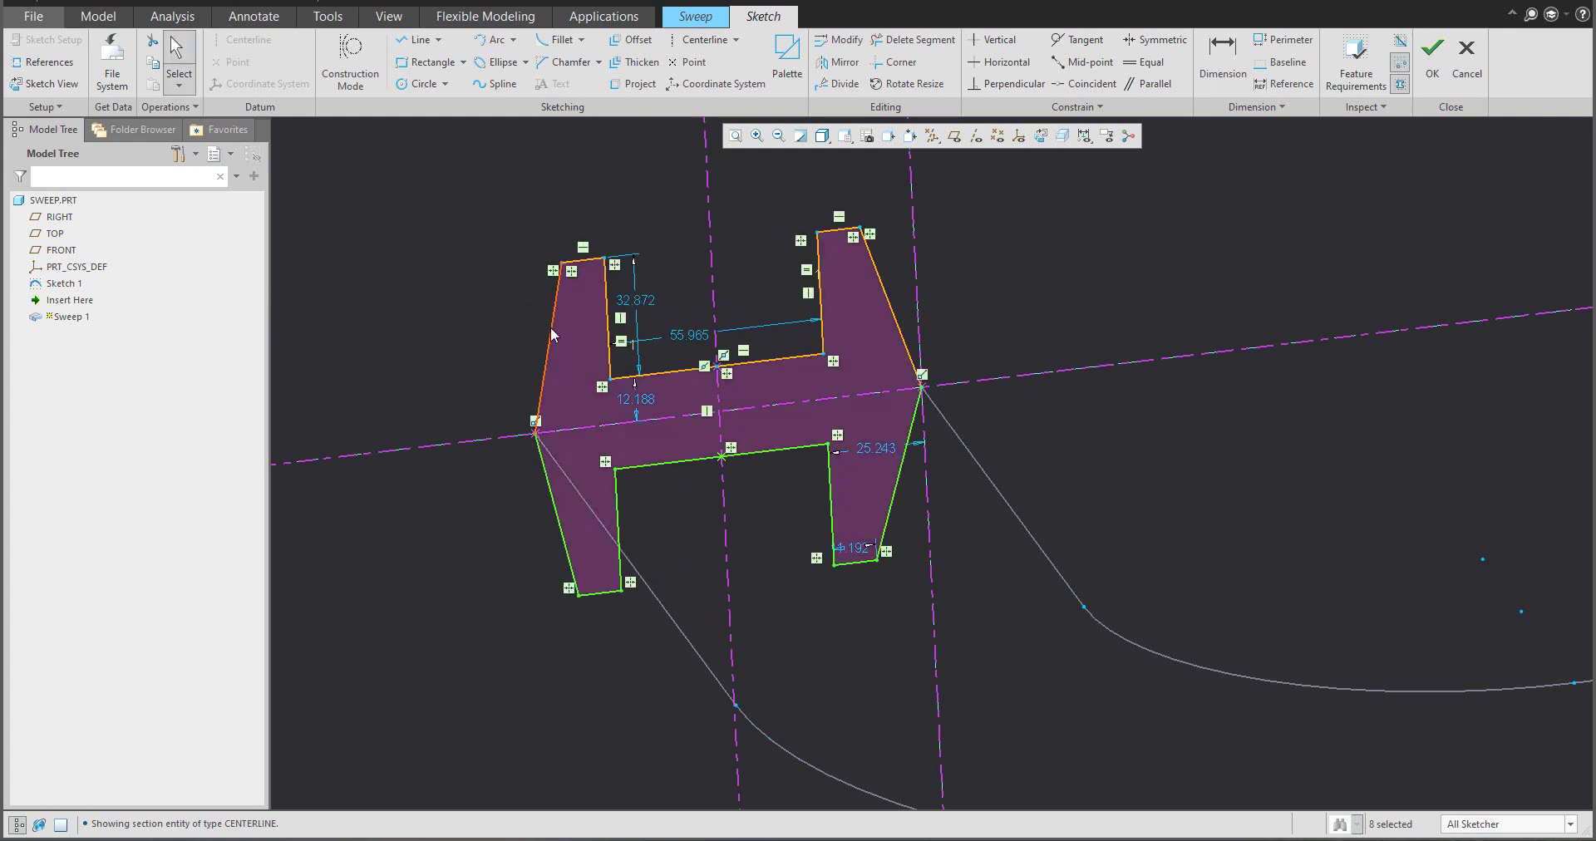
scroll(534, 334, "down", 1)
left_click_drag(618, 244, 680, 414)
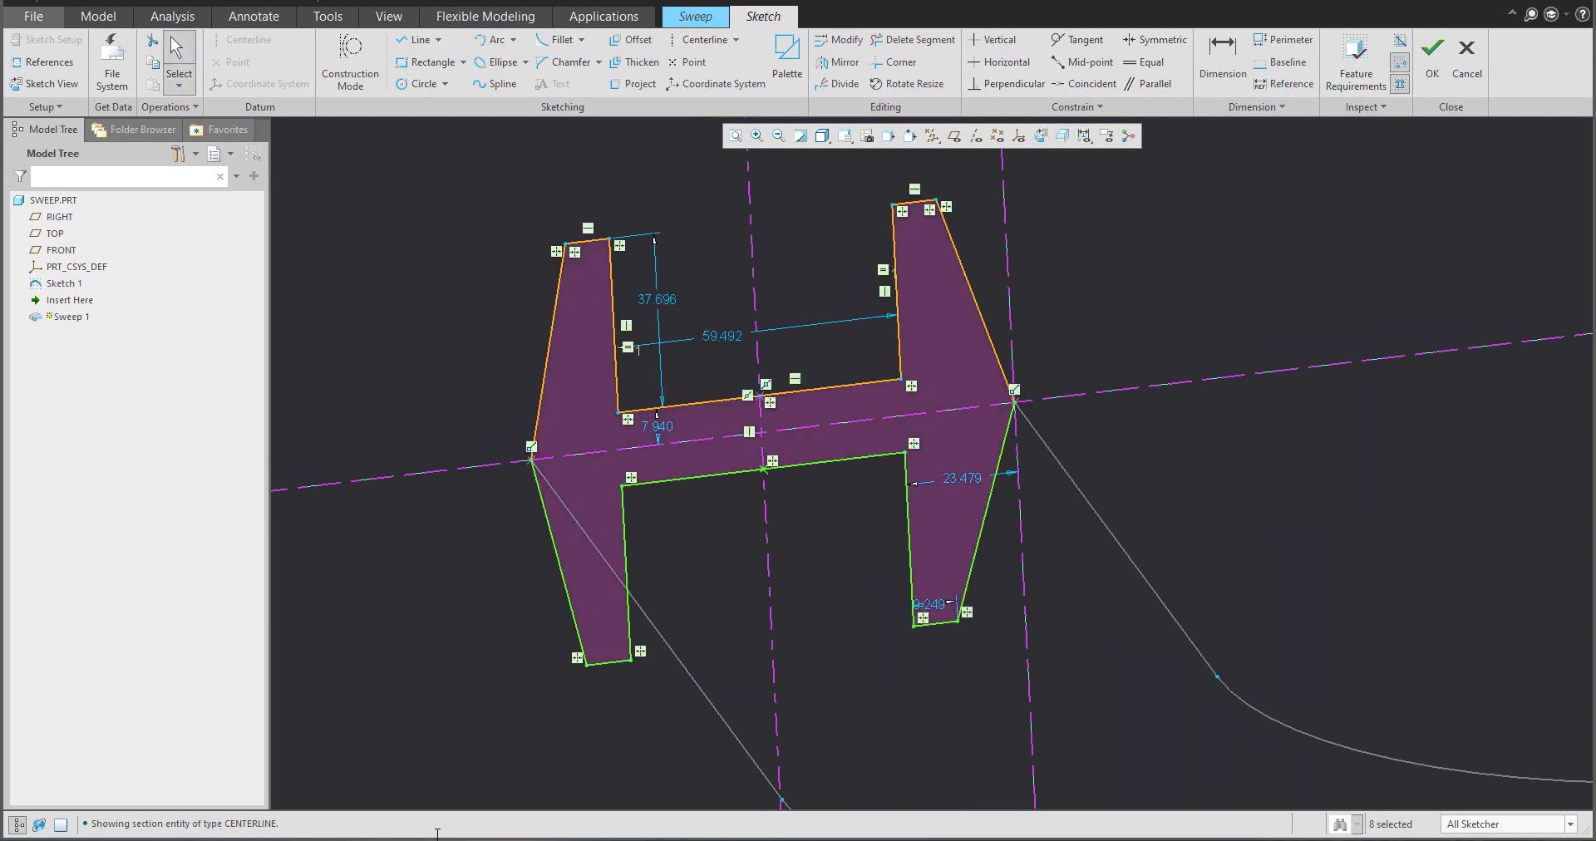
key("alt+Tab")
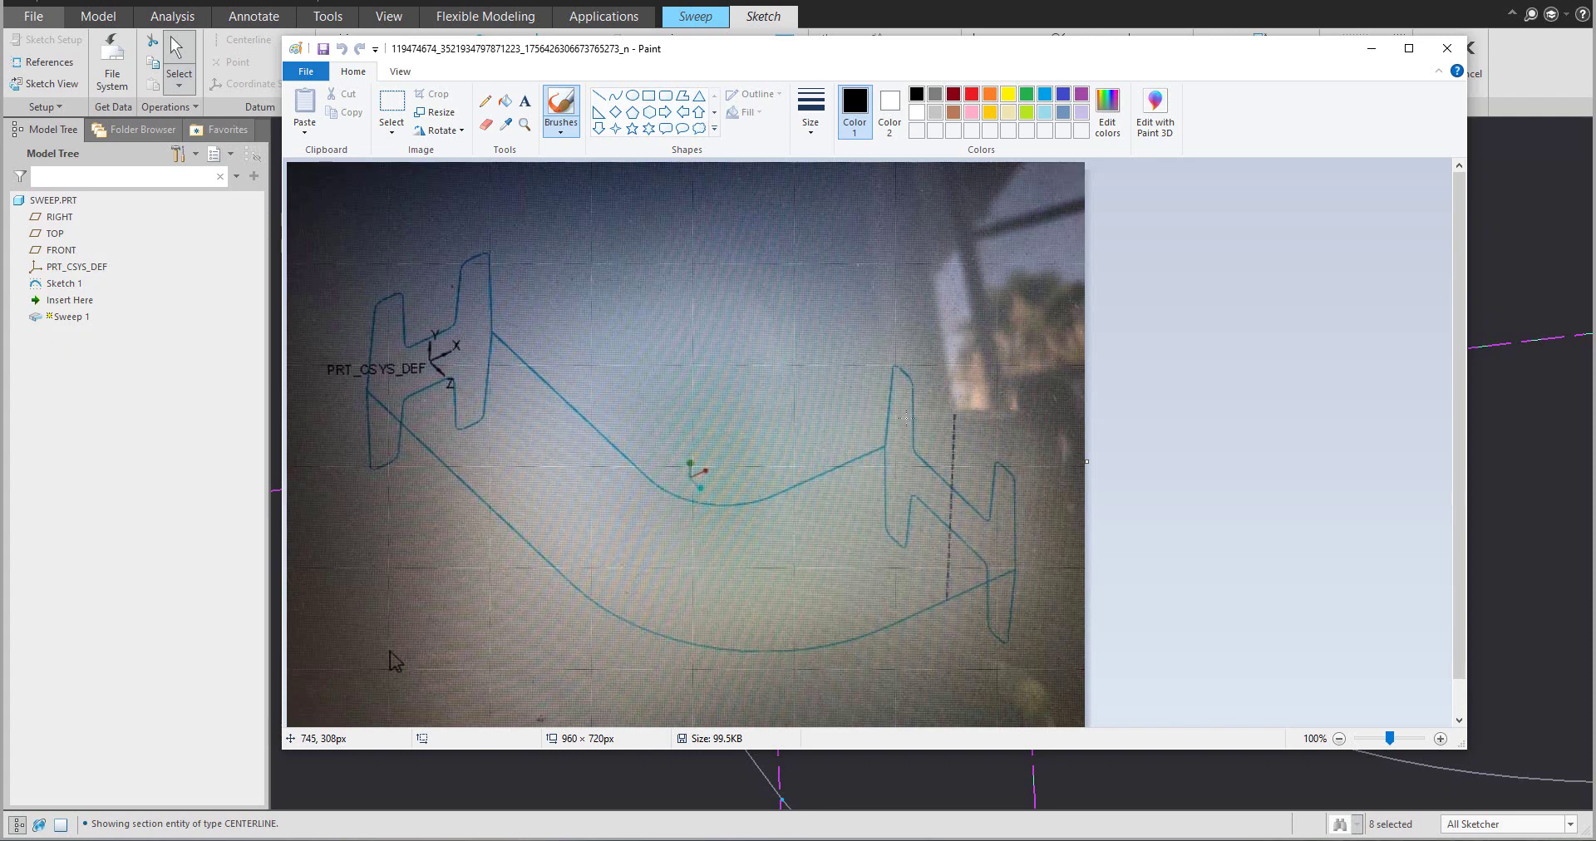
- Minimize the Paint reference photo to return to the Creo H-section sketch
left_click(1371, 48)
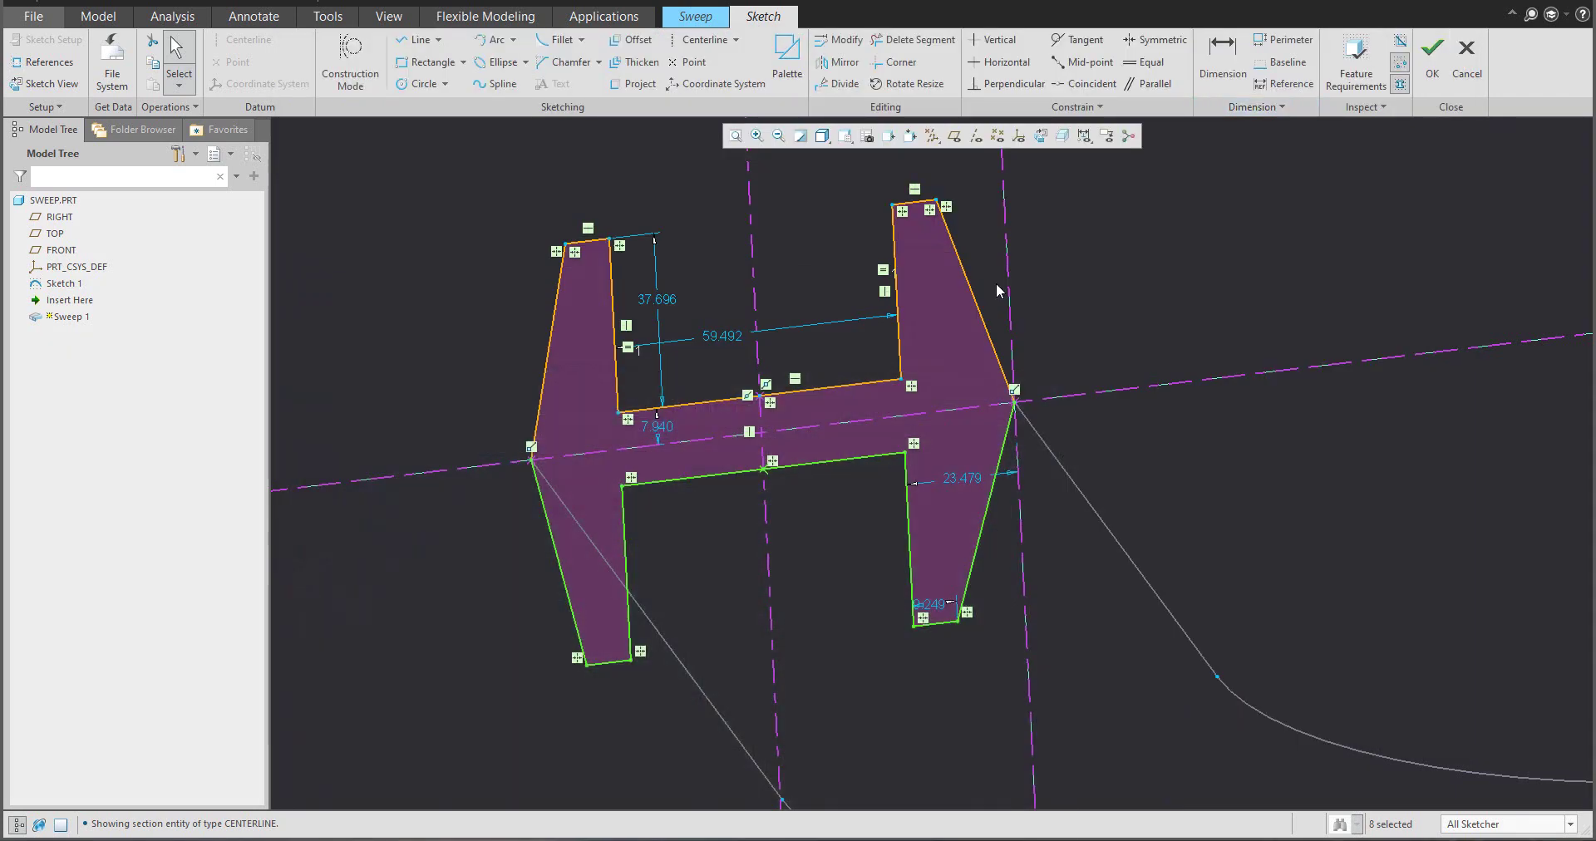
- Dimension the left flange's top width (9.249) and inner edge height (37.696)
left_click(1222, 77)
left_click(590, 242)
middle_click(568, 209)
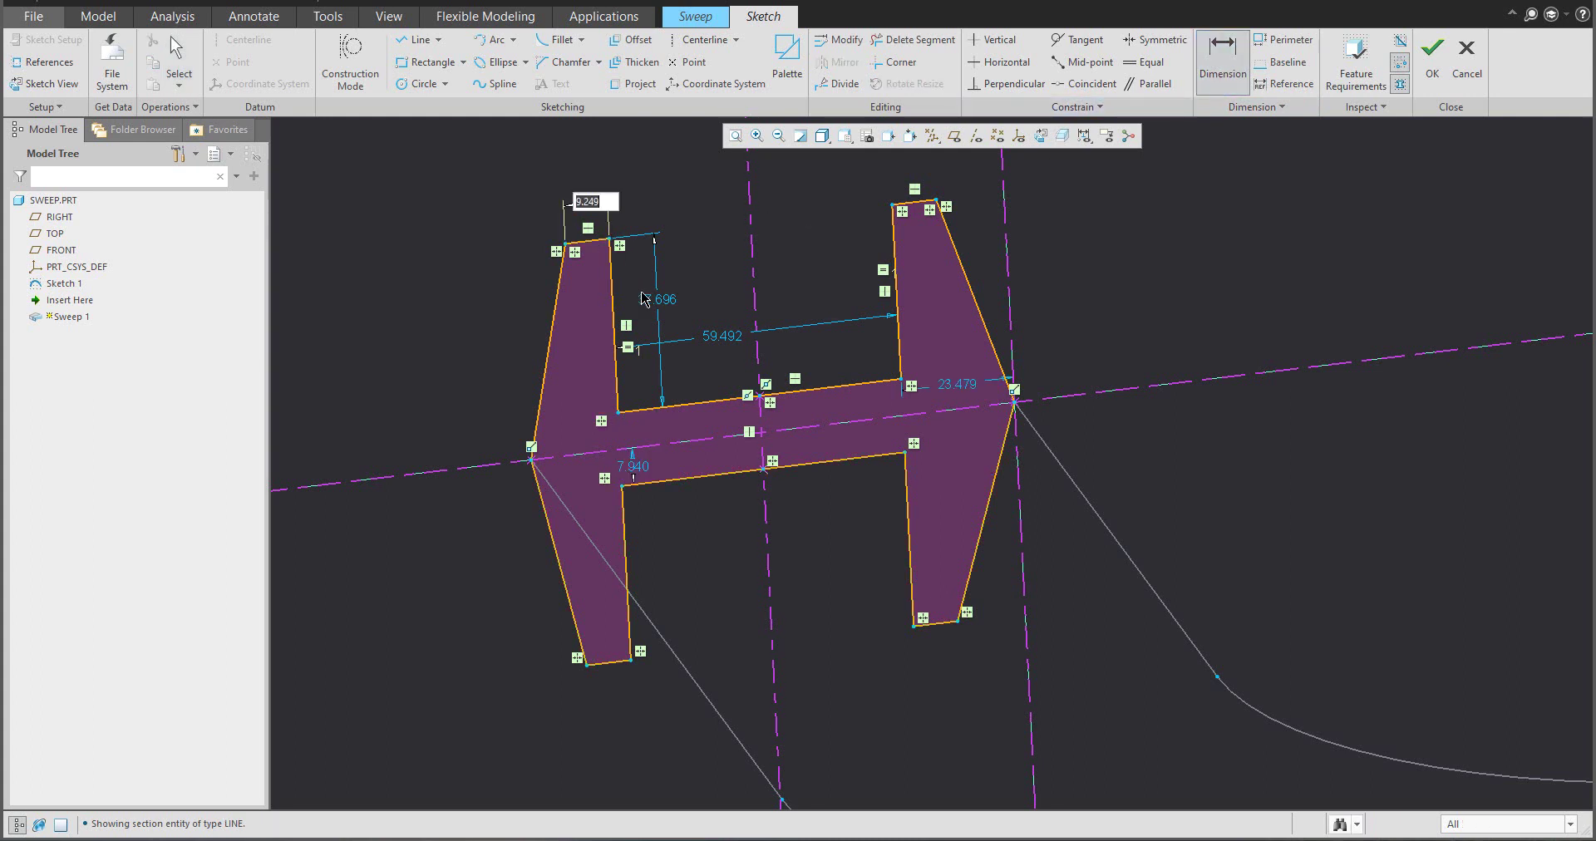
left_click(617, 306)
middle_click(634, 357)
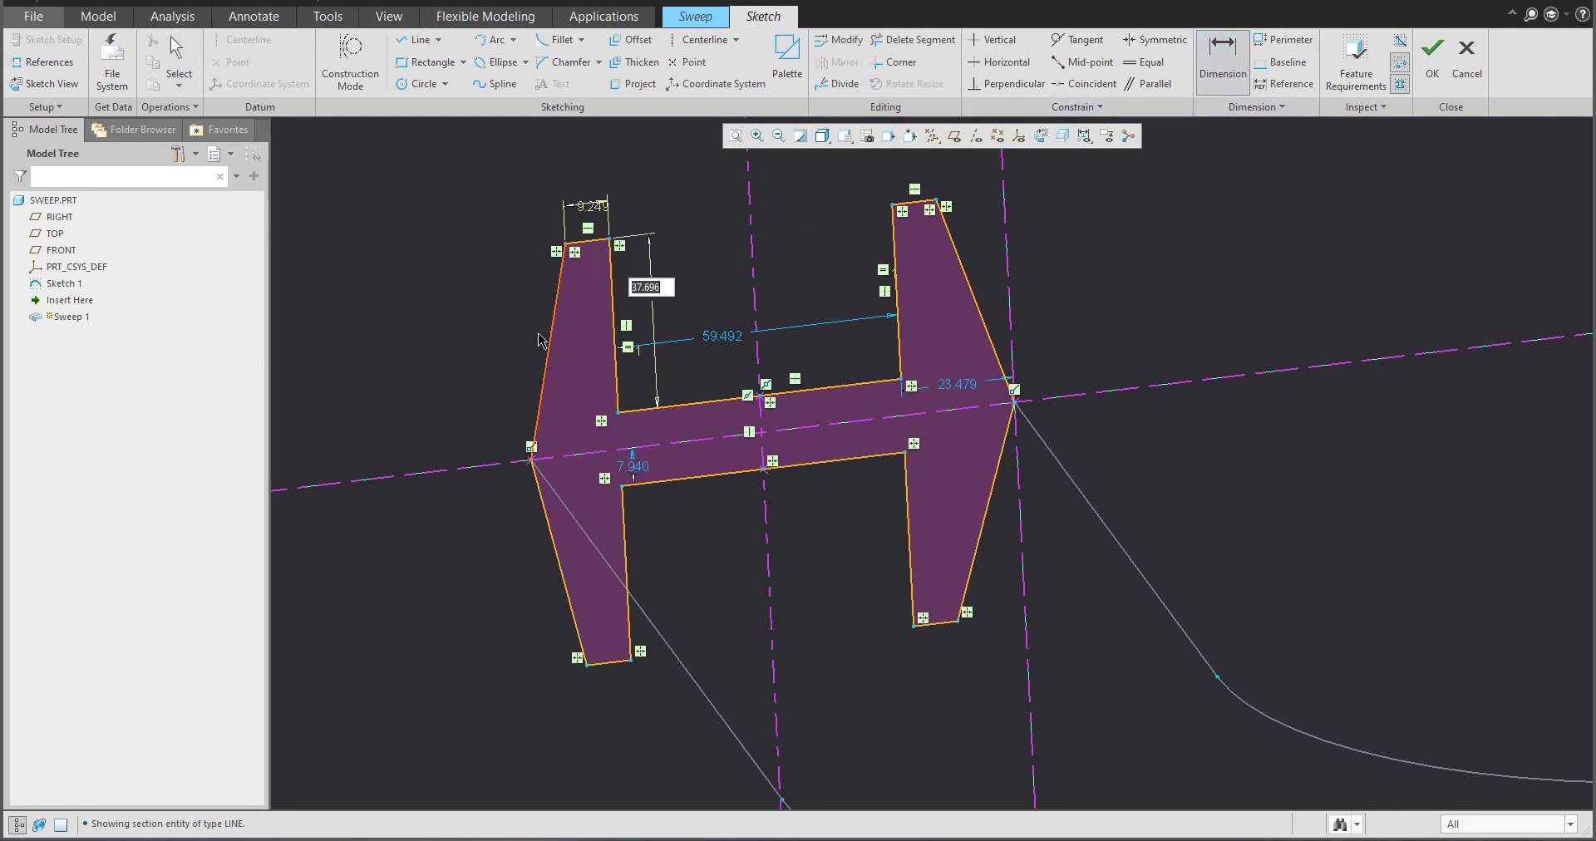
- Add the 46.604 outer-edge length and the 156.604° angle between the flange's outer edges
left_click(556, 337)
middle_click(477, 321)
left_click(546, 509)
middle_click(575, 432)
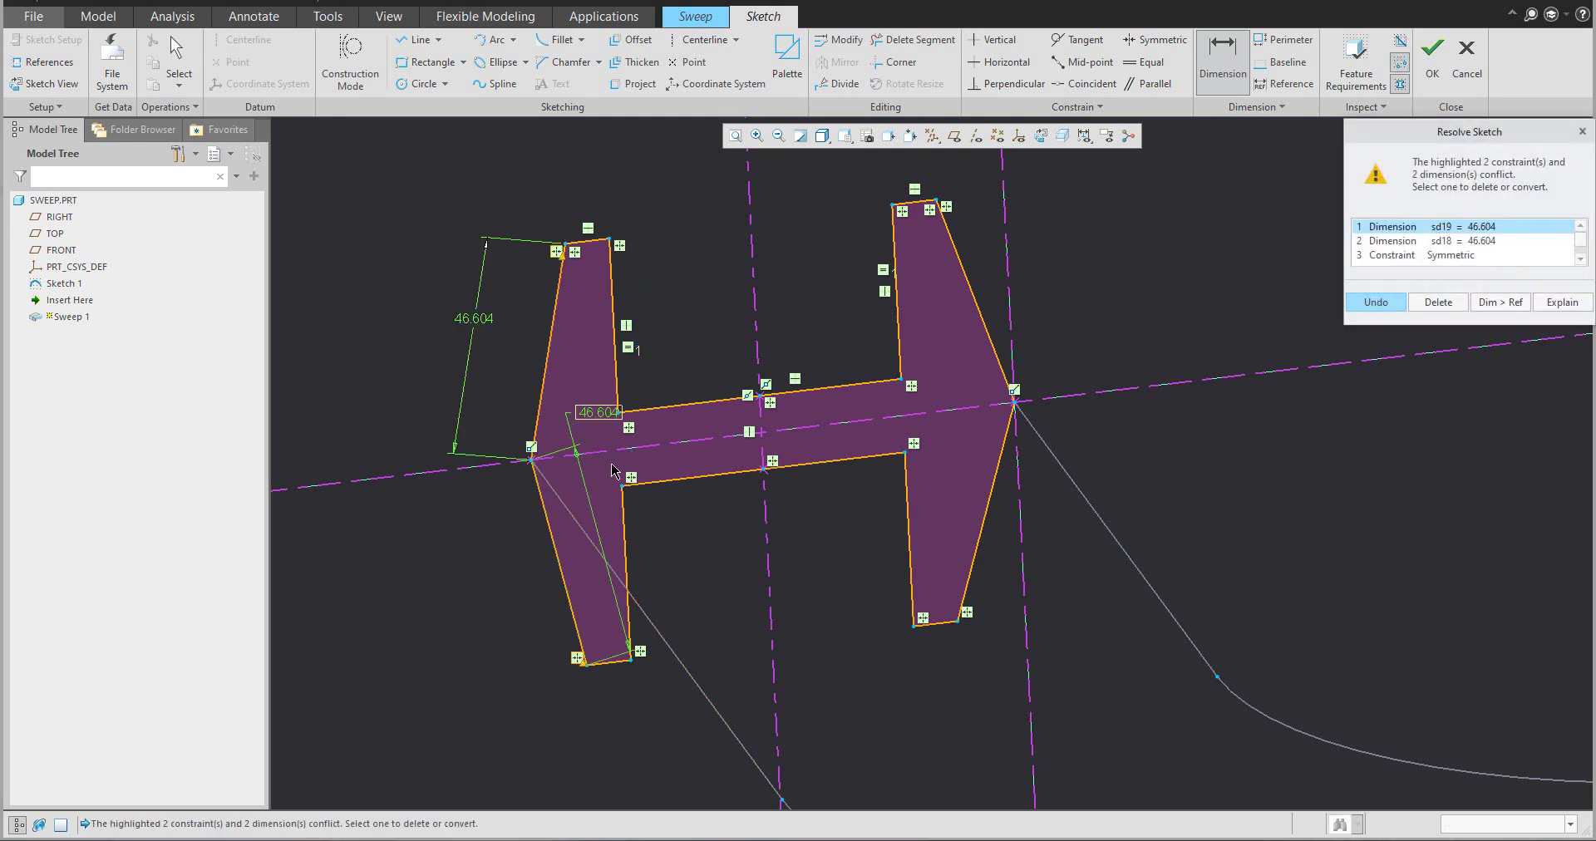
left_click(1388, 306)
left_click(543, 397)
left_click(549, 522)
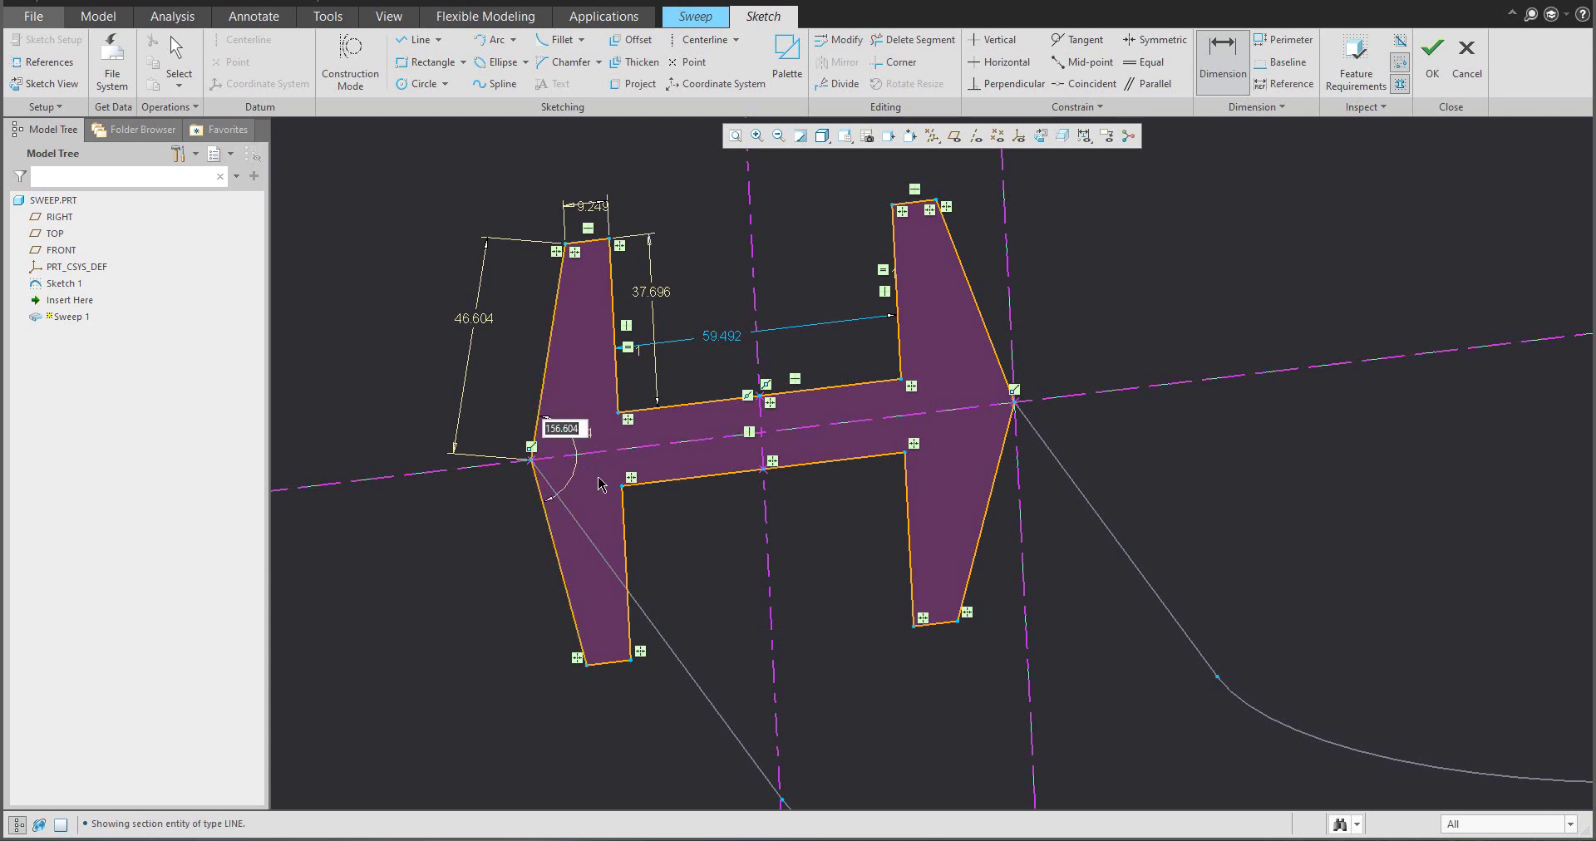
middle_click(536, 436)
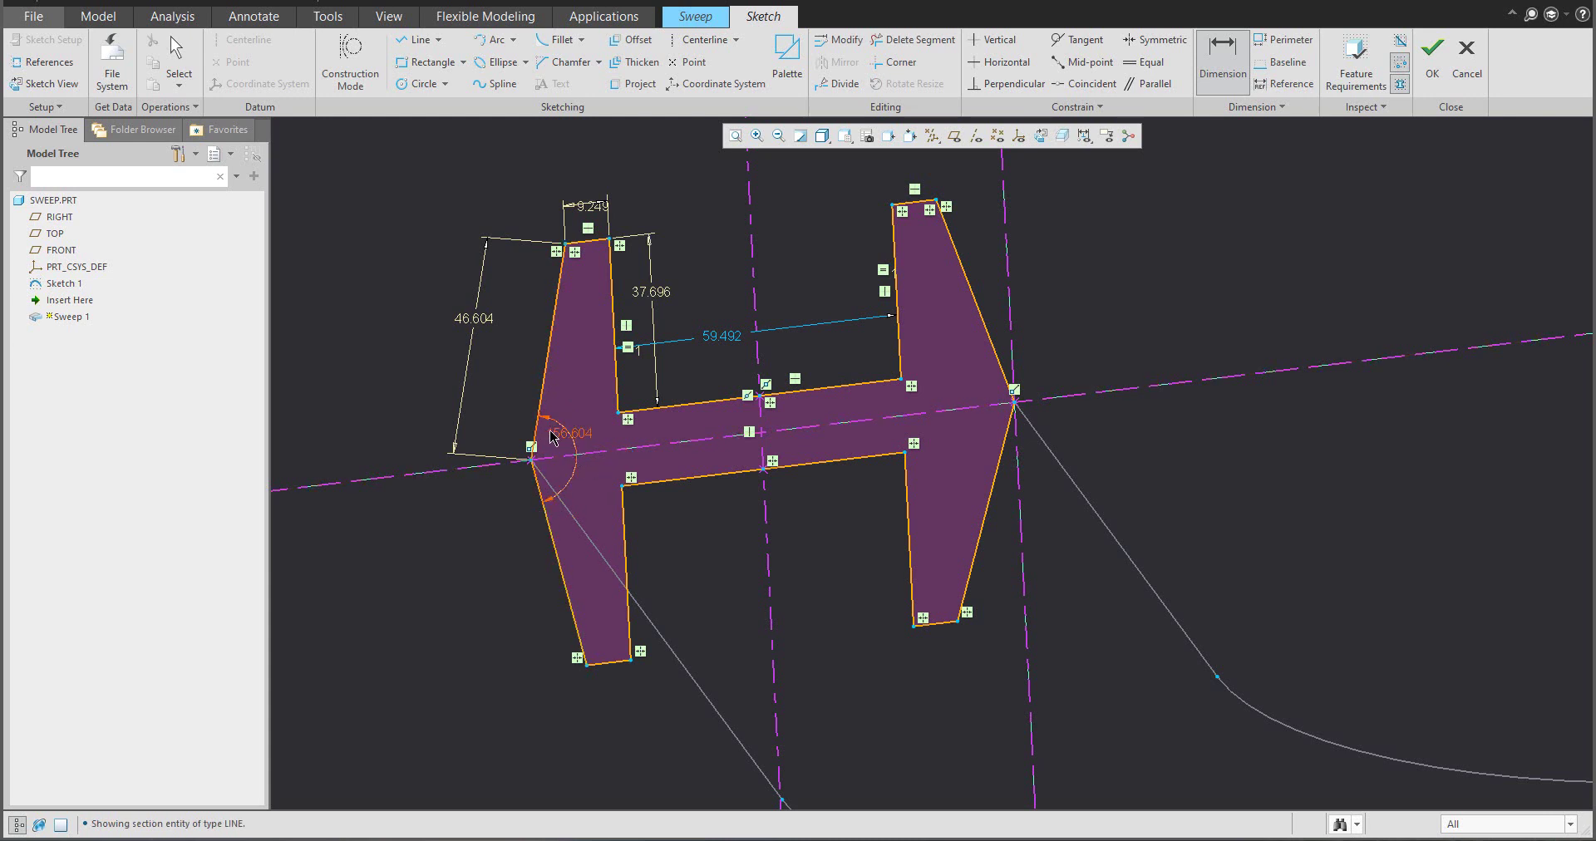
- Lock the 46.604, 9.249 and 37.696 dimensions
left_click(472, 328, "ctrl")
left_click(592, 206, "ctrl")
left_click(649, 295, "ctrl")
right_click(675, 276)
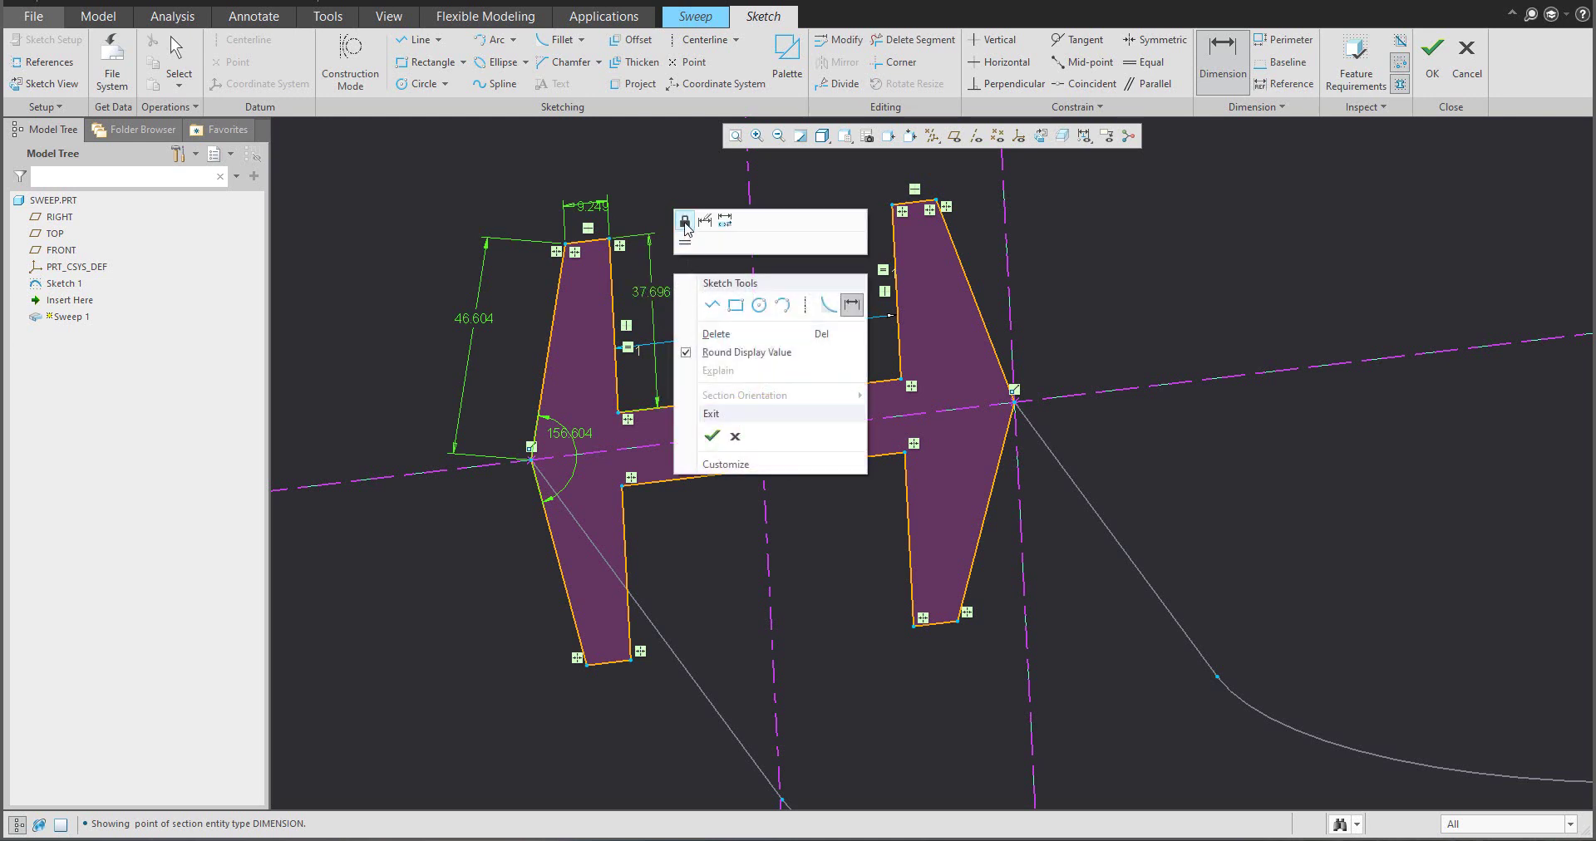
left_click(685, 221)
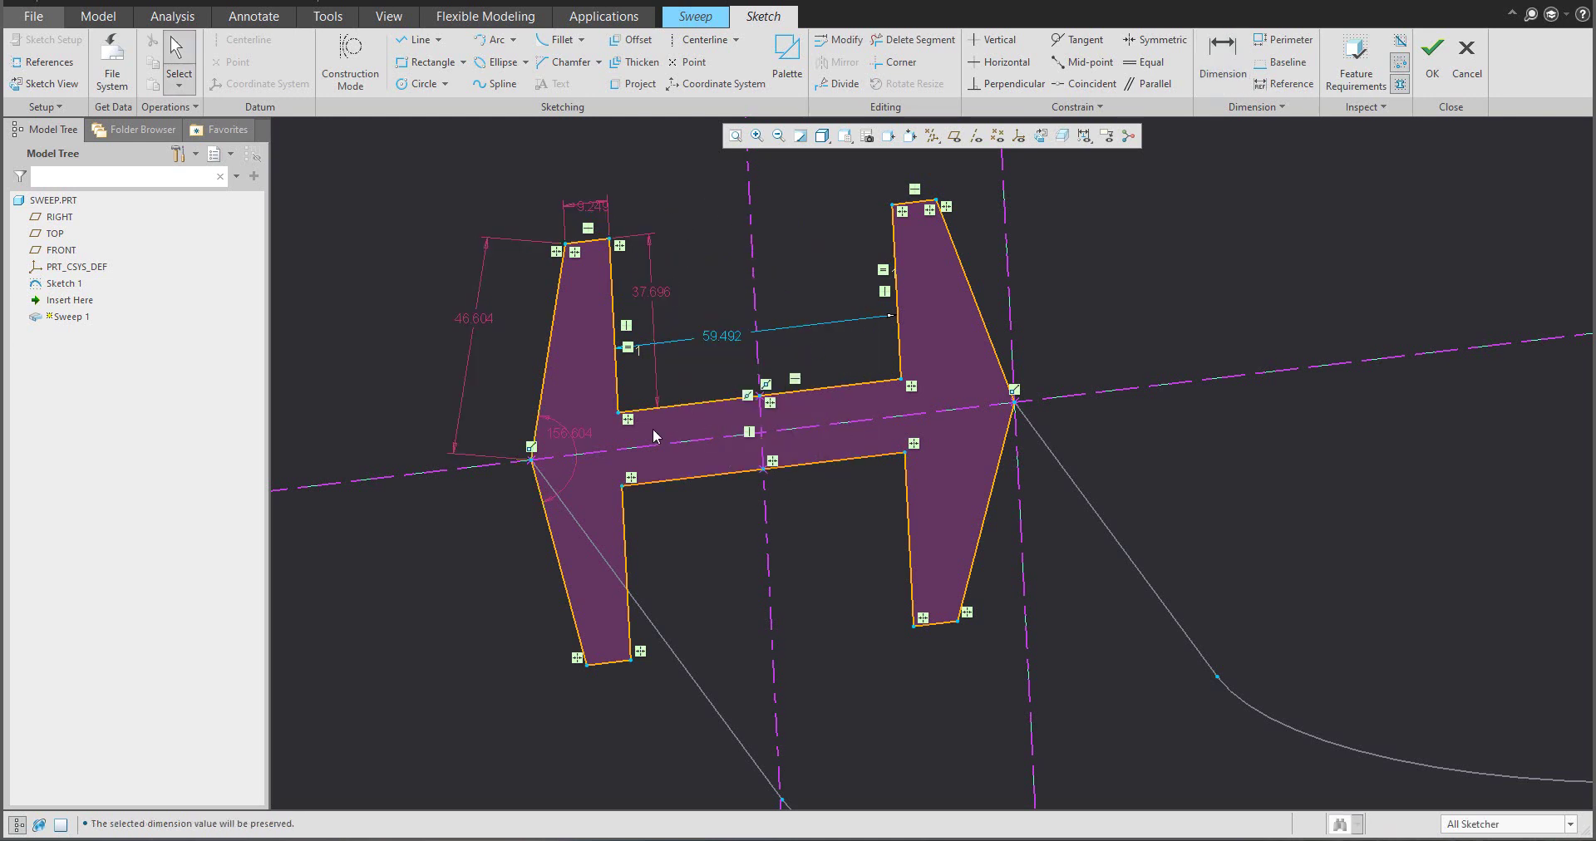
left_click(628, 420)
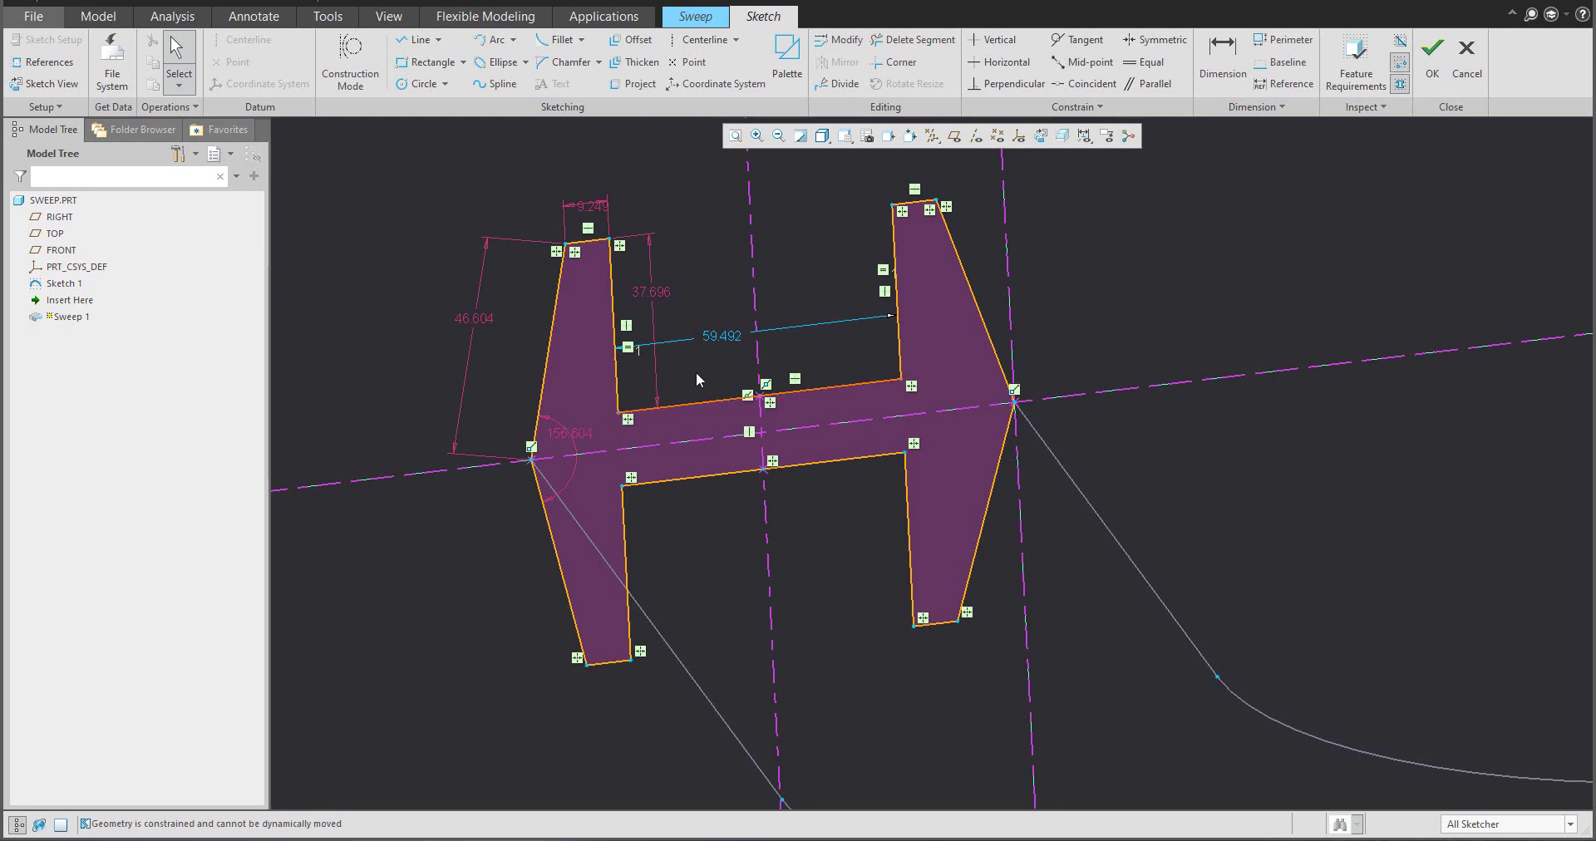
- Nudge the right flange outward and give it a 145.872° angle dimension
mouse_move(909, 384)
left_mouse_down()
mouse_move(852, 381)
mouse_move(922, 374)
mouse_move(883, 361)
mouse_move(926, 358)
mouse_move(903, 368)
left_mouse_up()
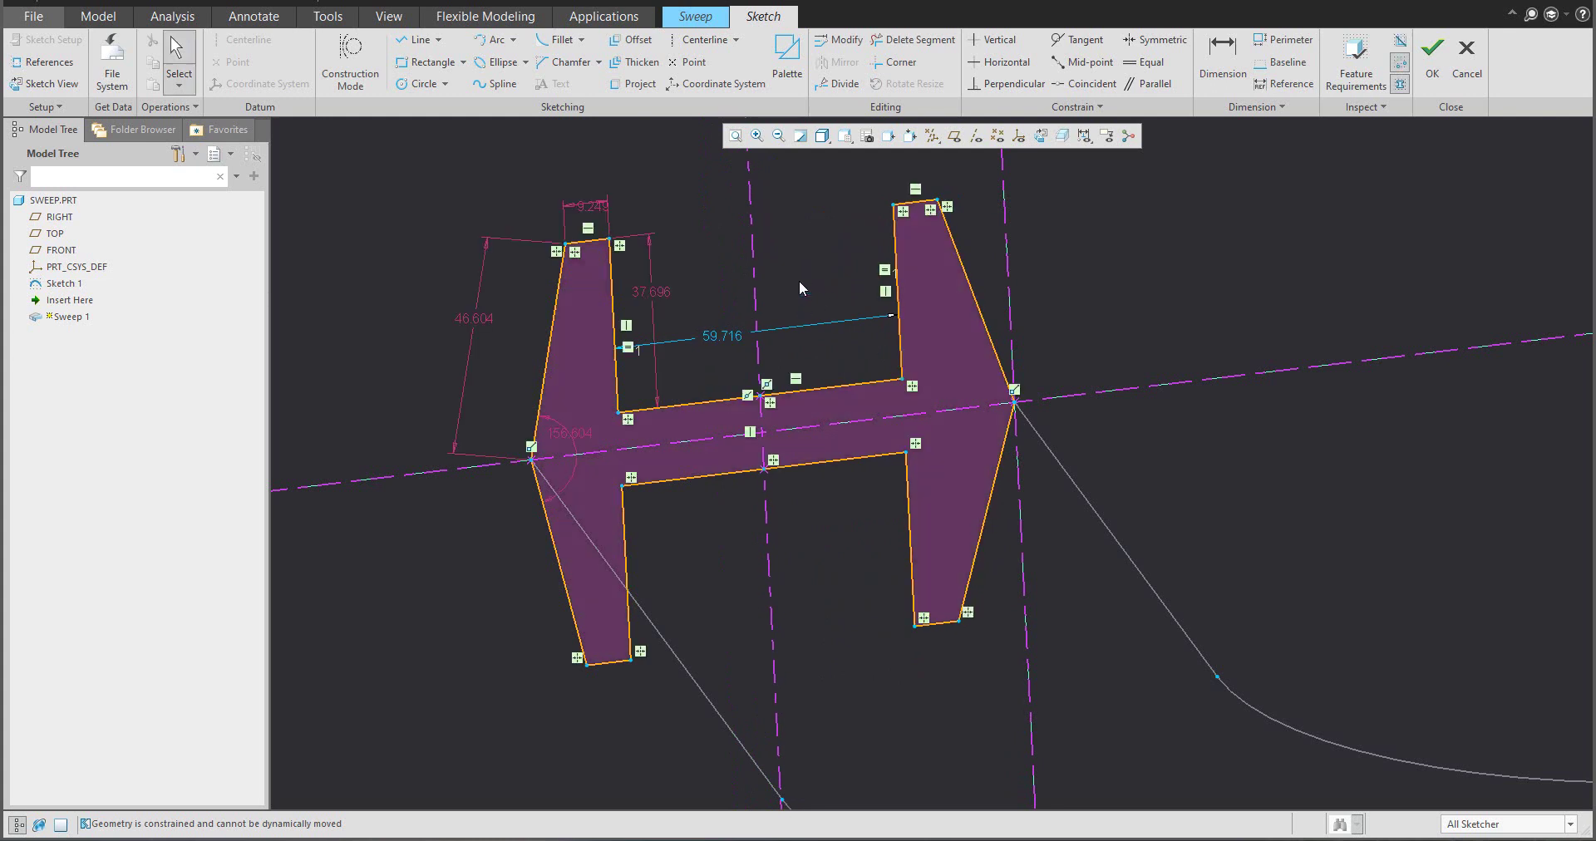
left_click(1223, 58)
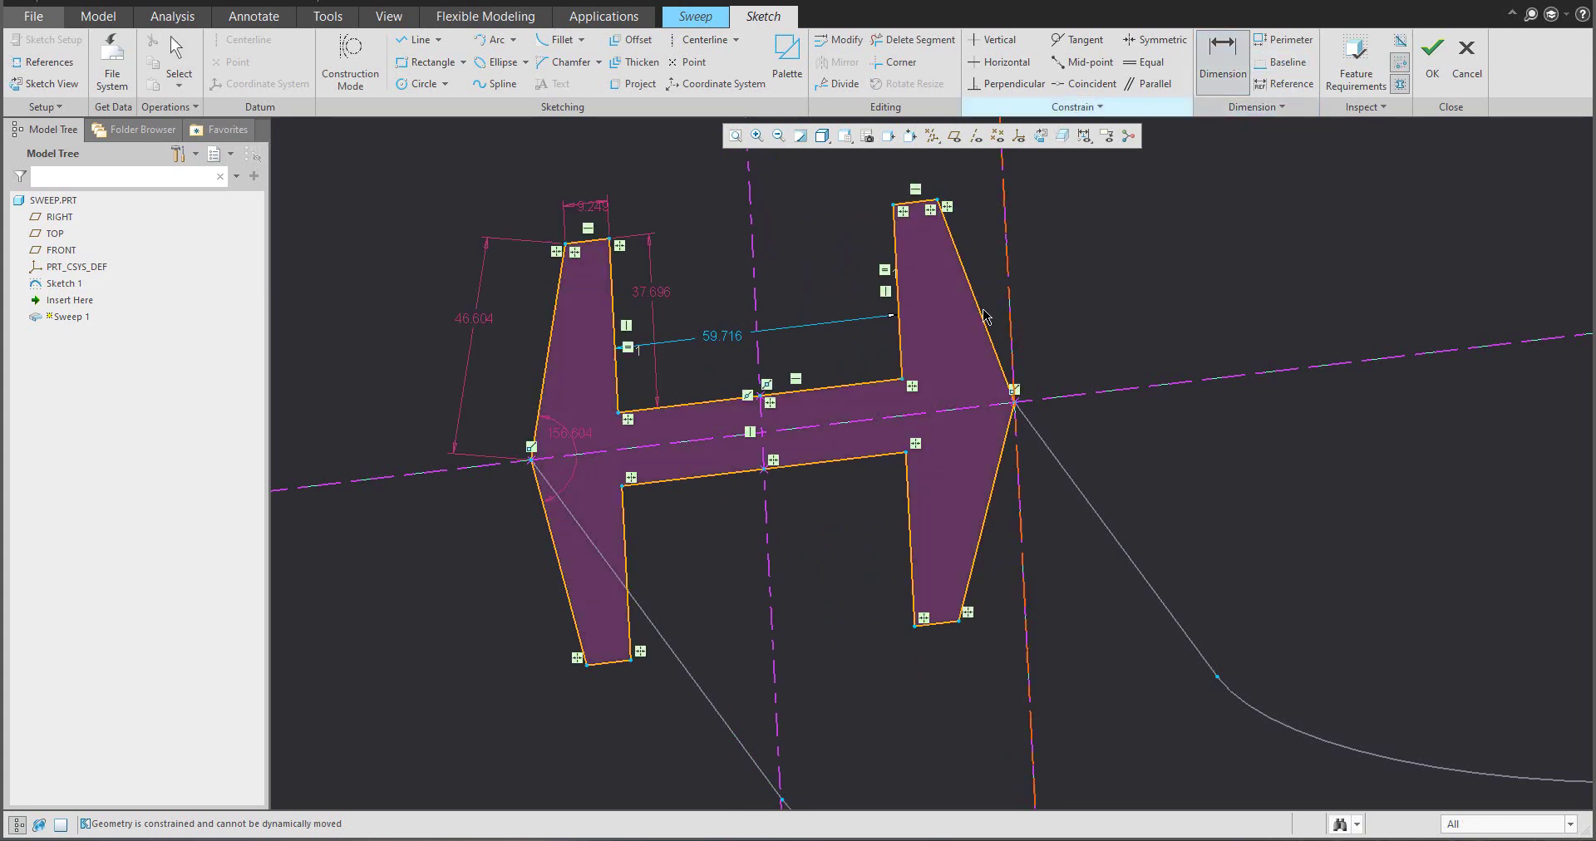
left_click(996, 463)
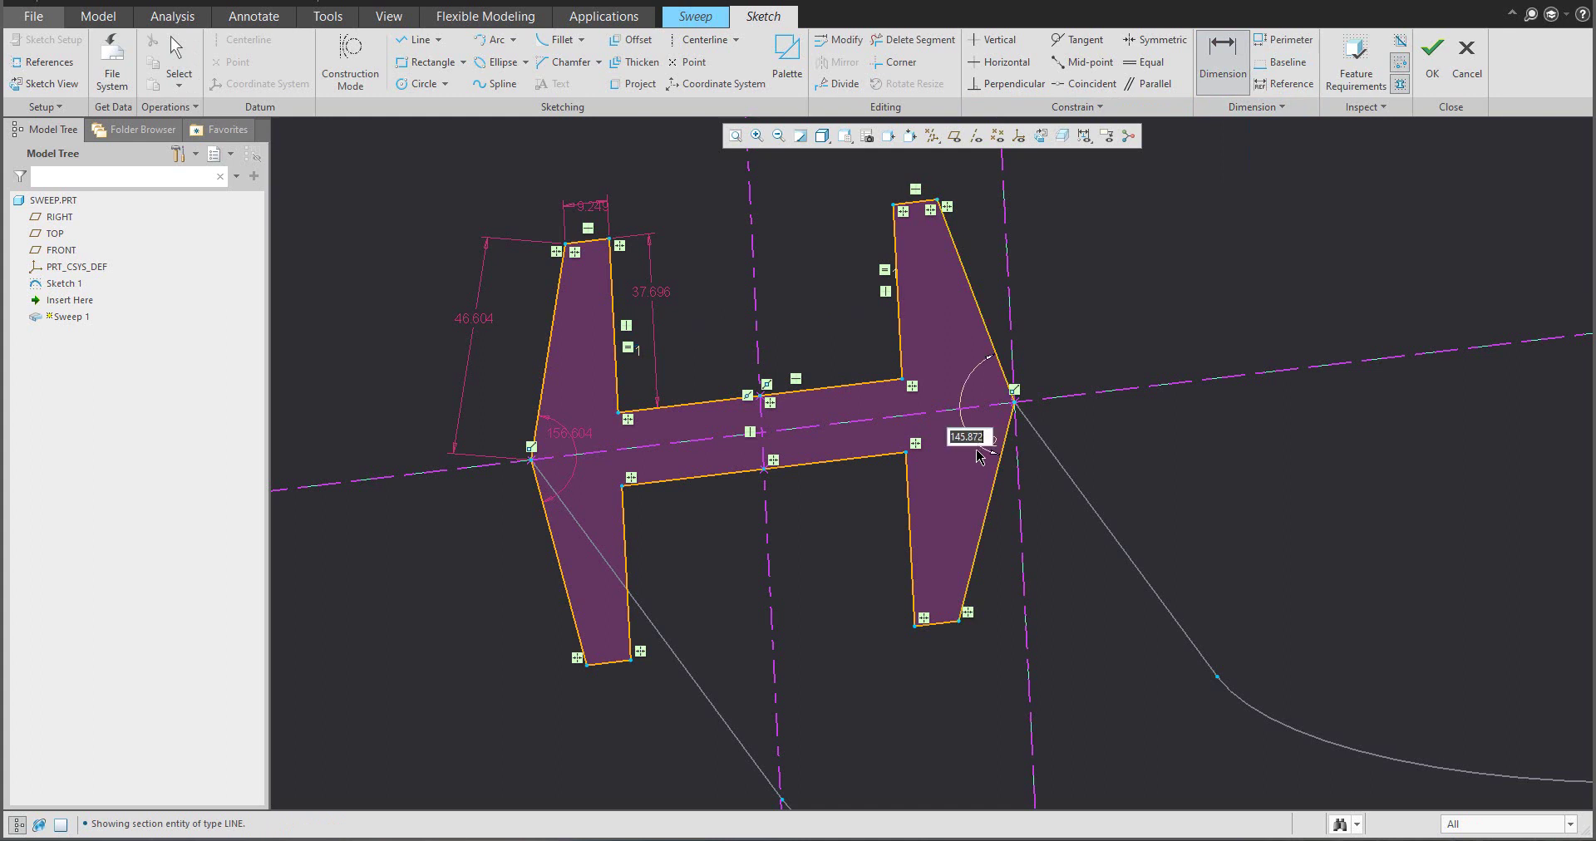
middle_click(975, 441)
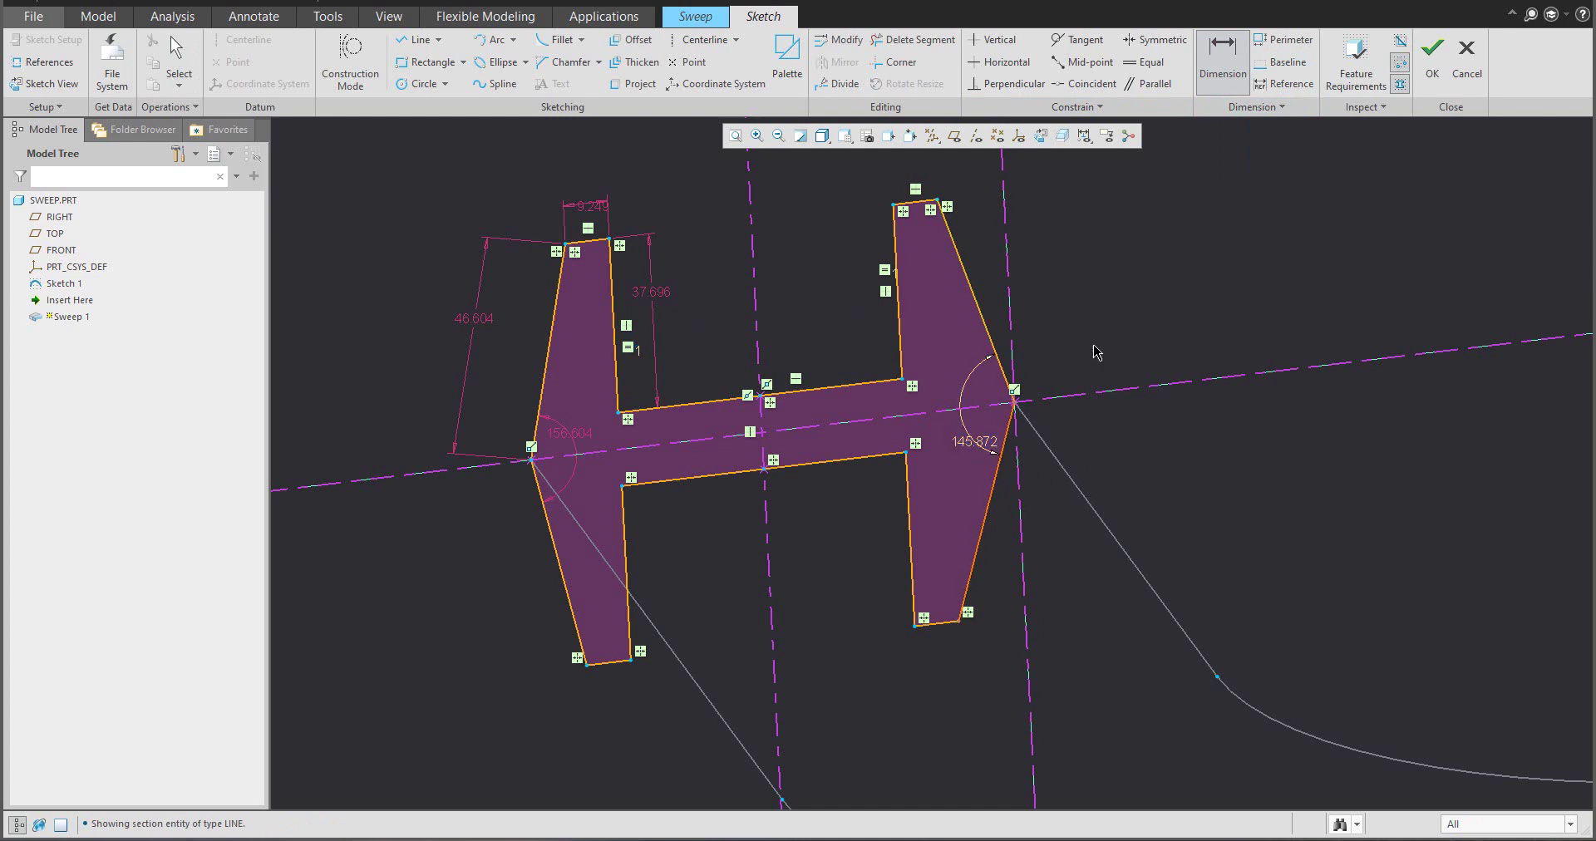
- Make both flange angles equal and set the shared angle to 165°
left_click(1145, 61)
left_click(977, 441)
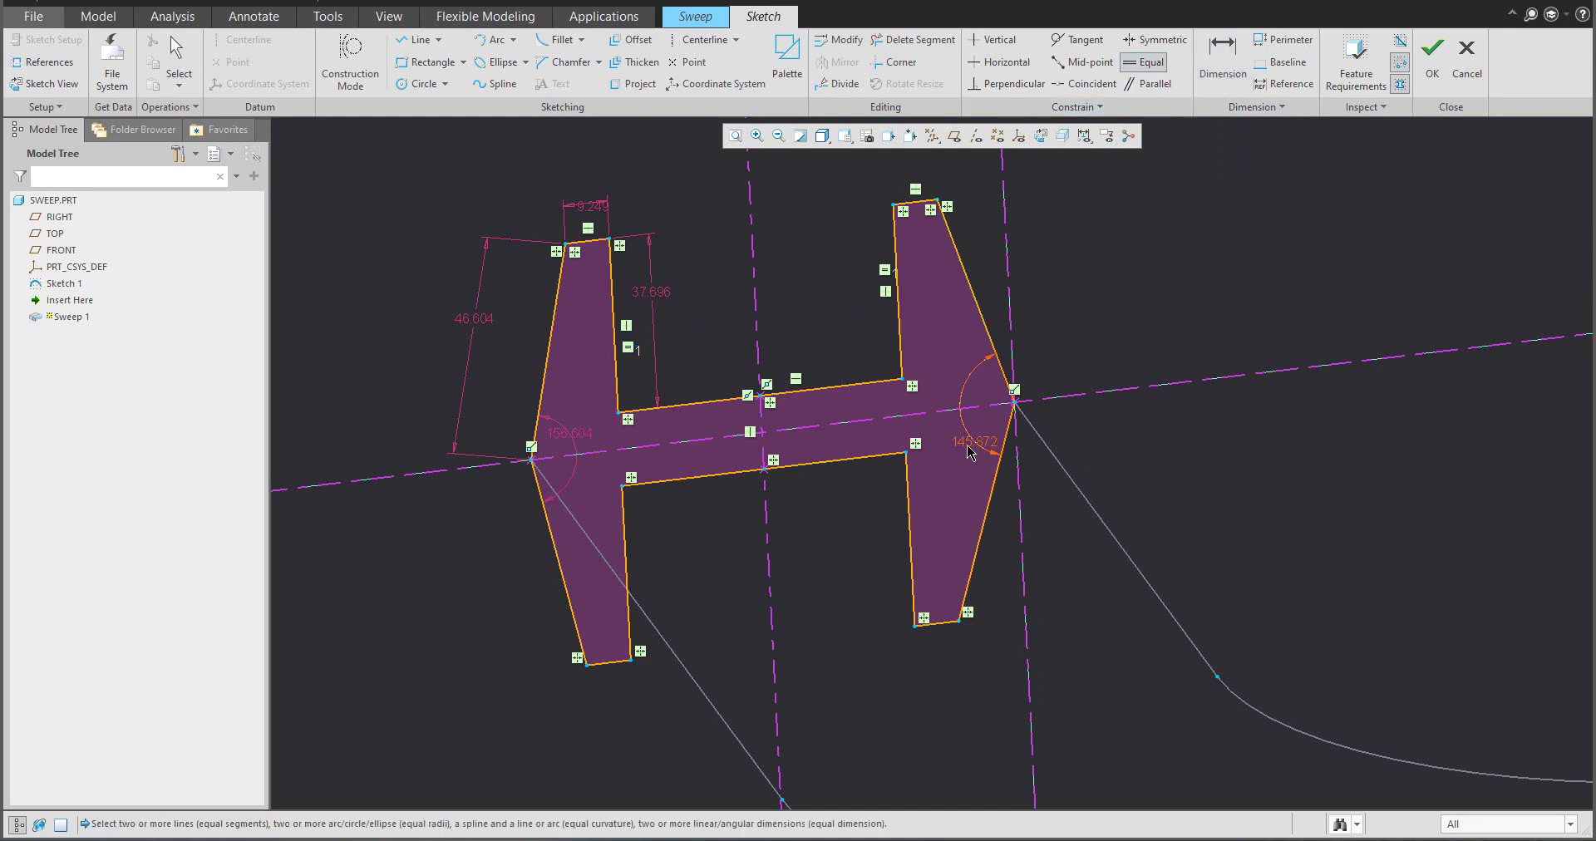
left_click(572, 440)
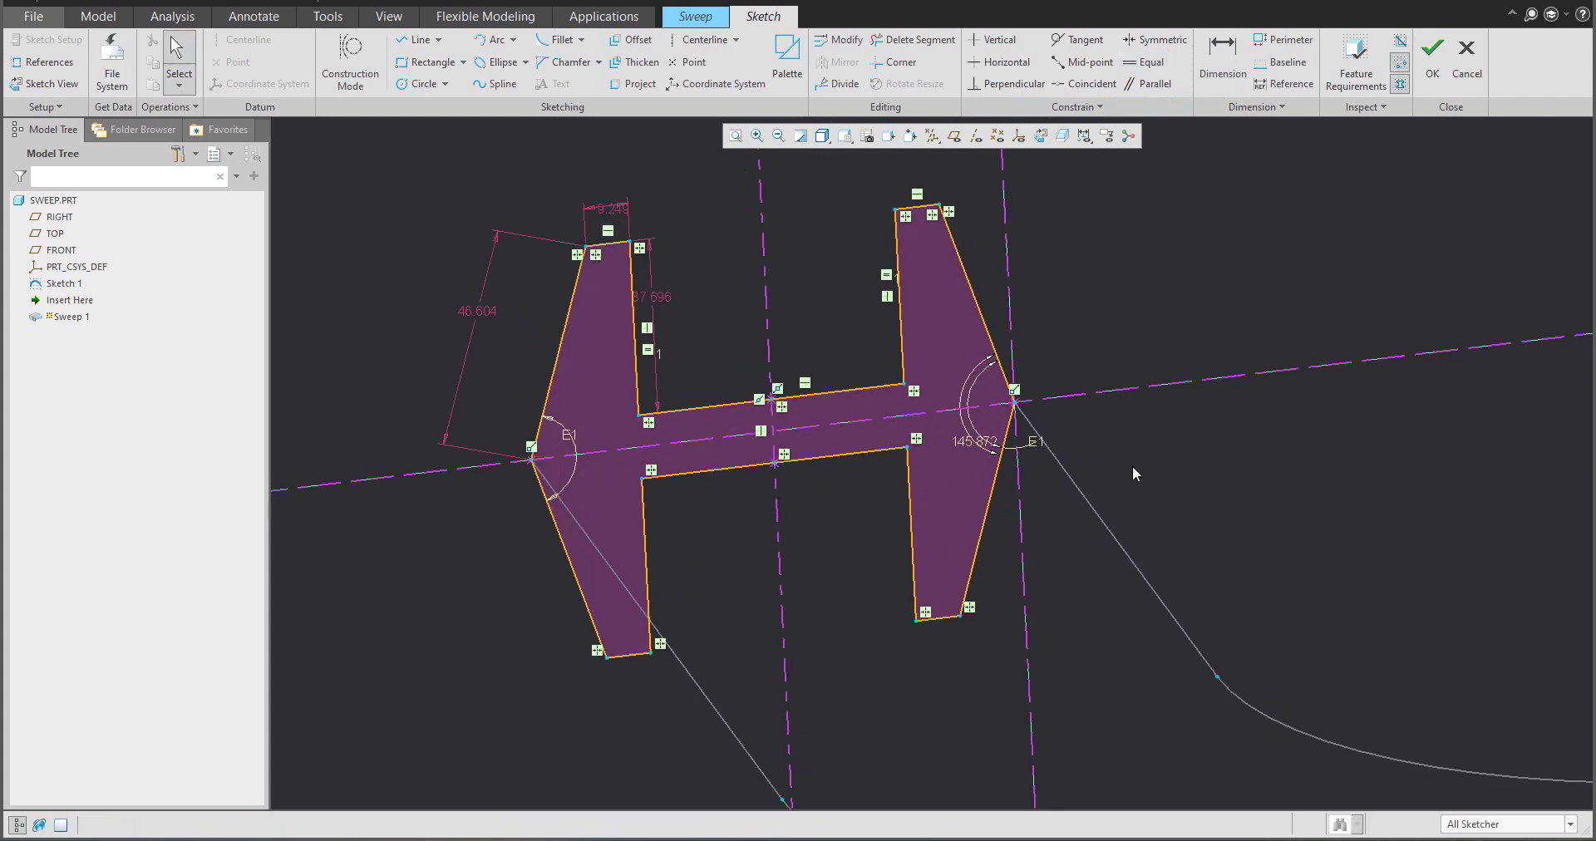
scroll(1185, 448, "down", 2)
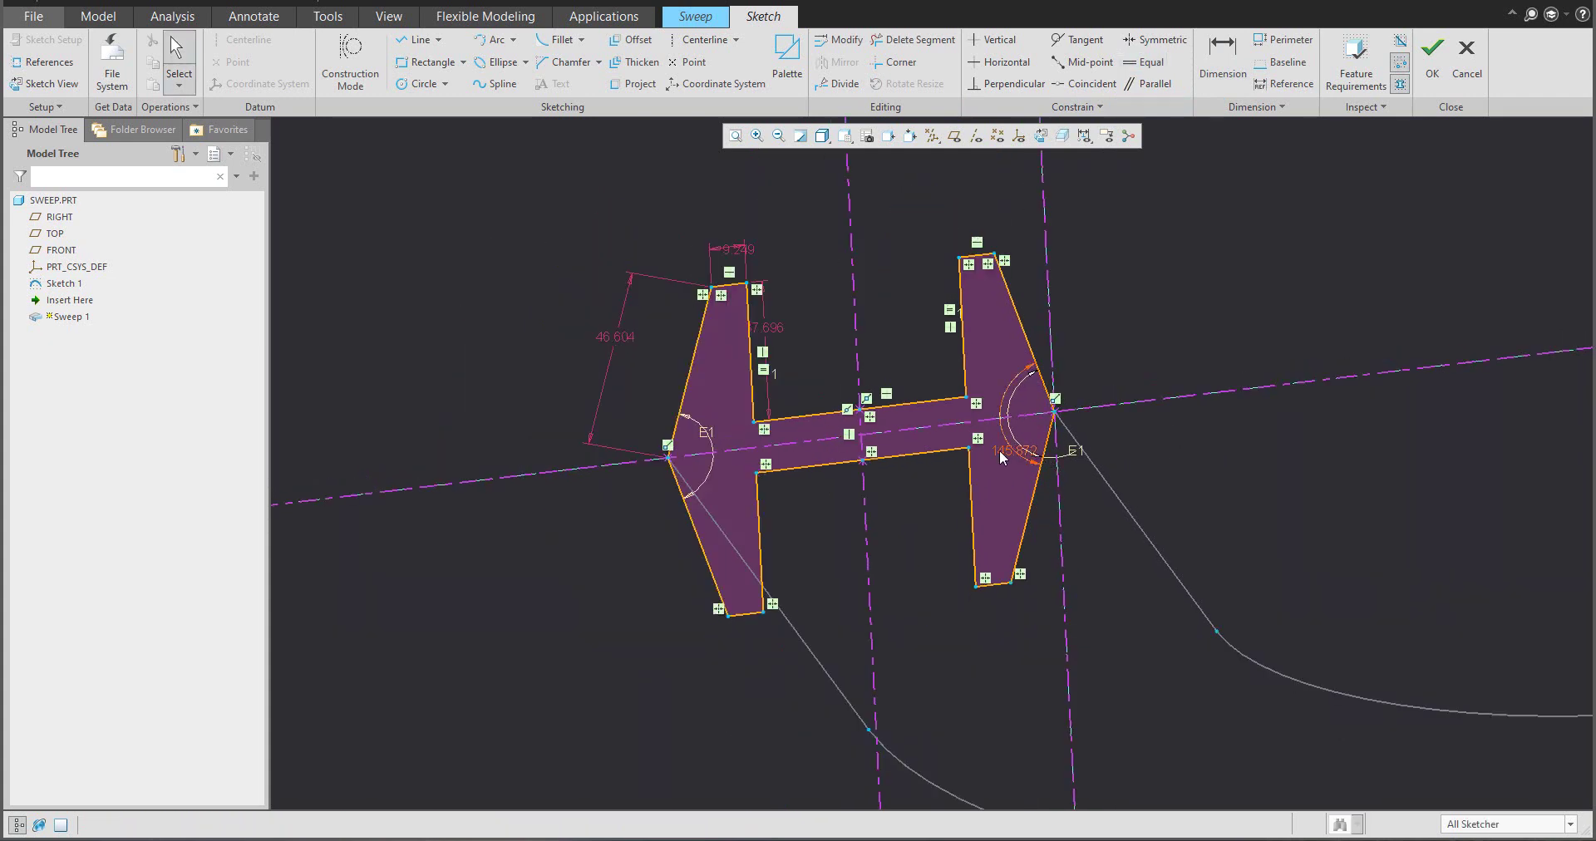
type("65")
key("Return")
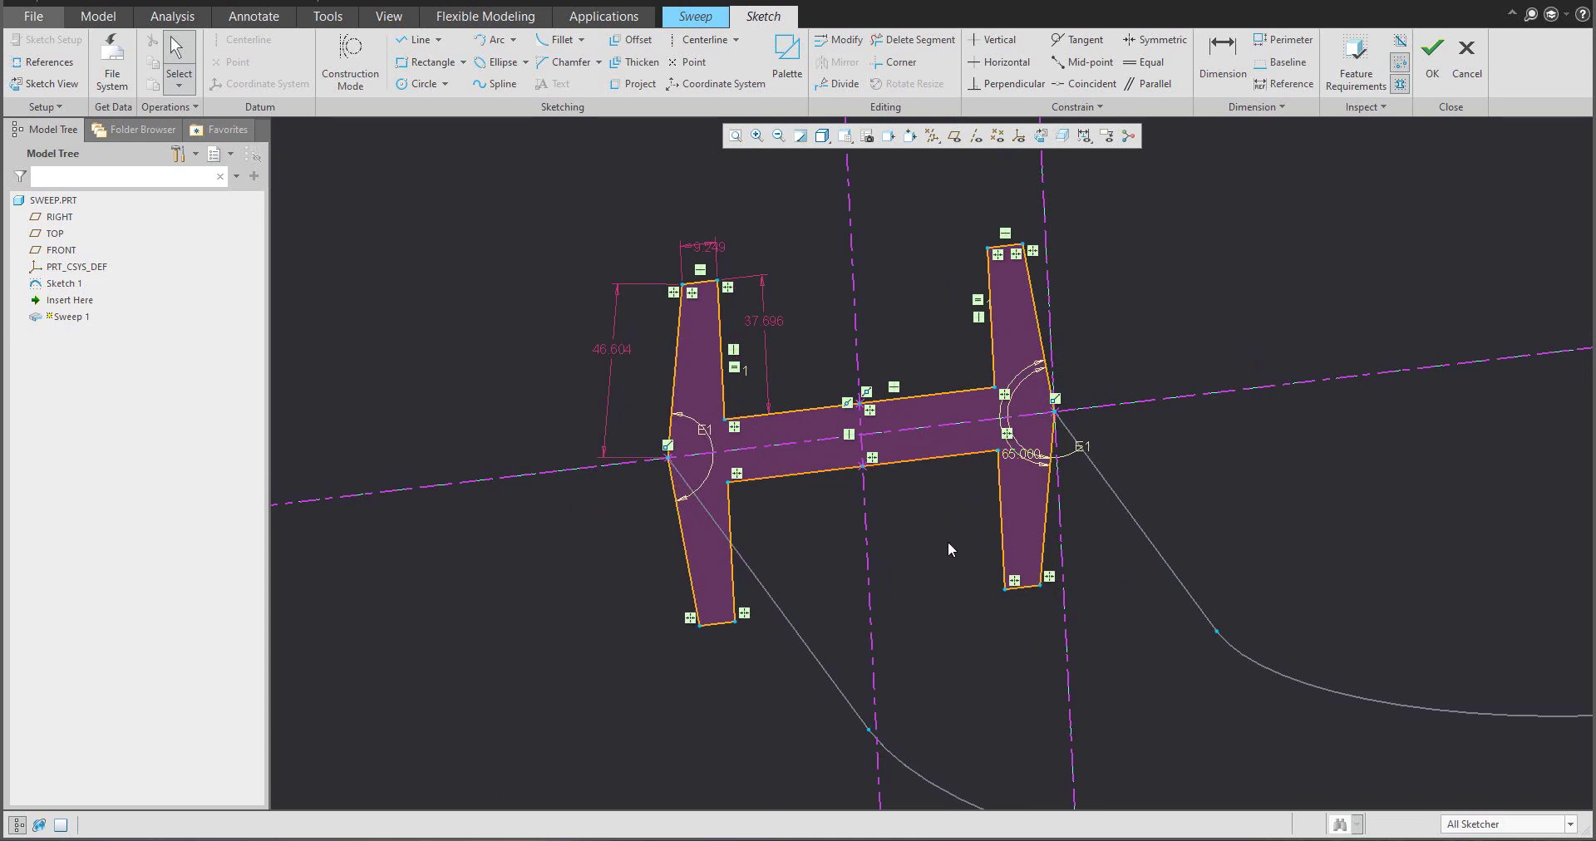
scroll(851, 516, "down", 2)
mouse_move(858, 525)
middle_mouse_down()
mouse_move(641, 437)
mouse_move(843, 433)
middle_mouse_up()
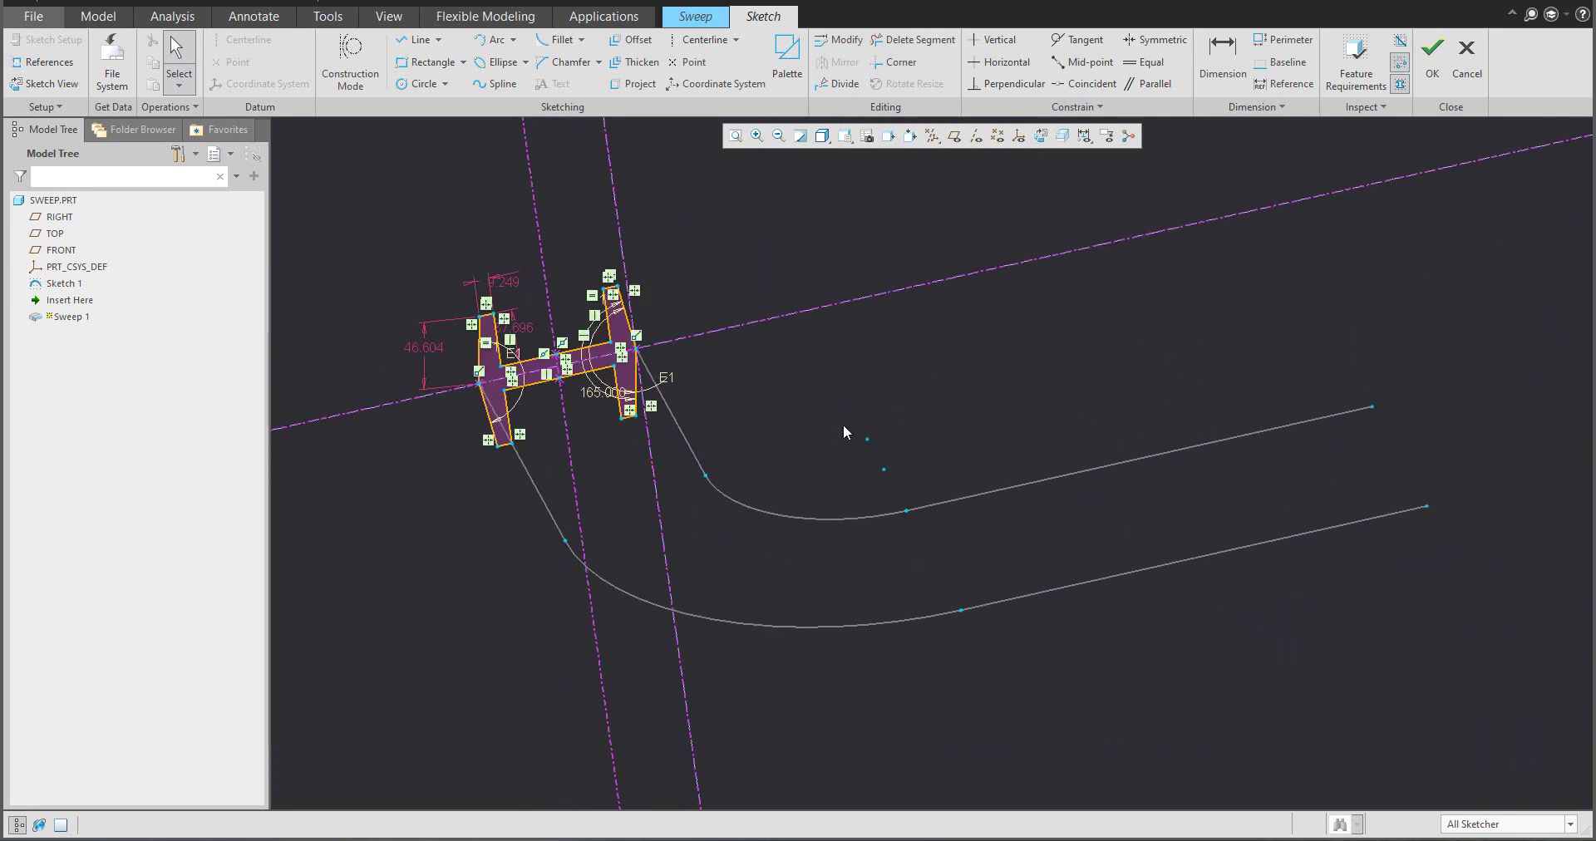
- Accept the H section and complete Sweep 1, orbiting to inspect the solid channel
left_click(1432, 55)
middle_click_drag(848, 359, 571, 432)
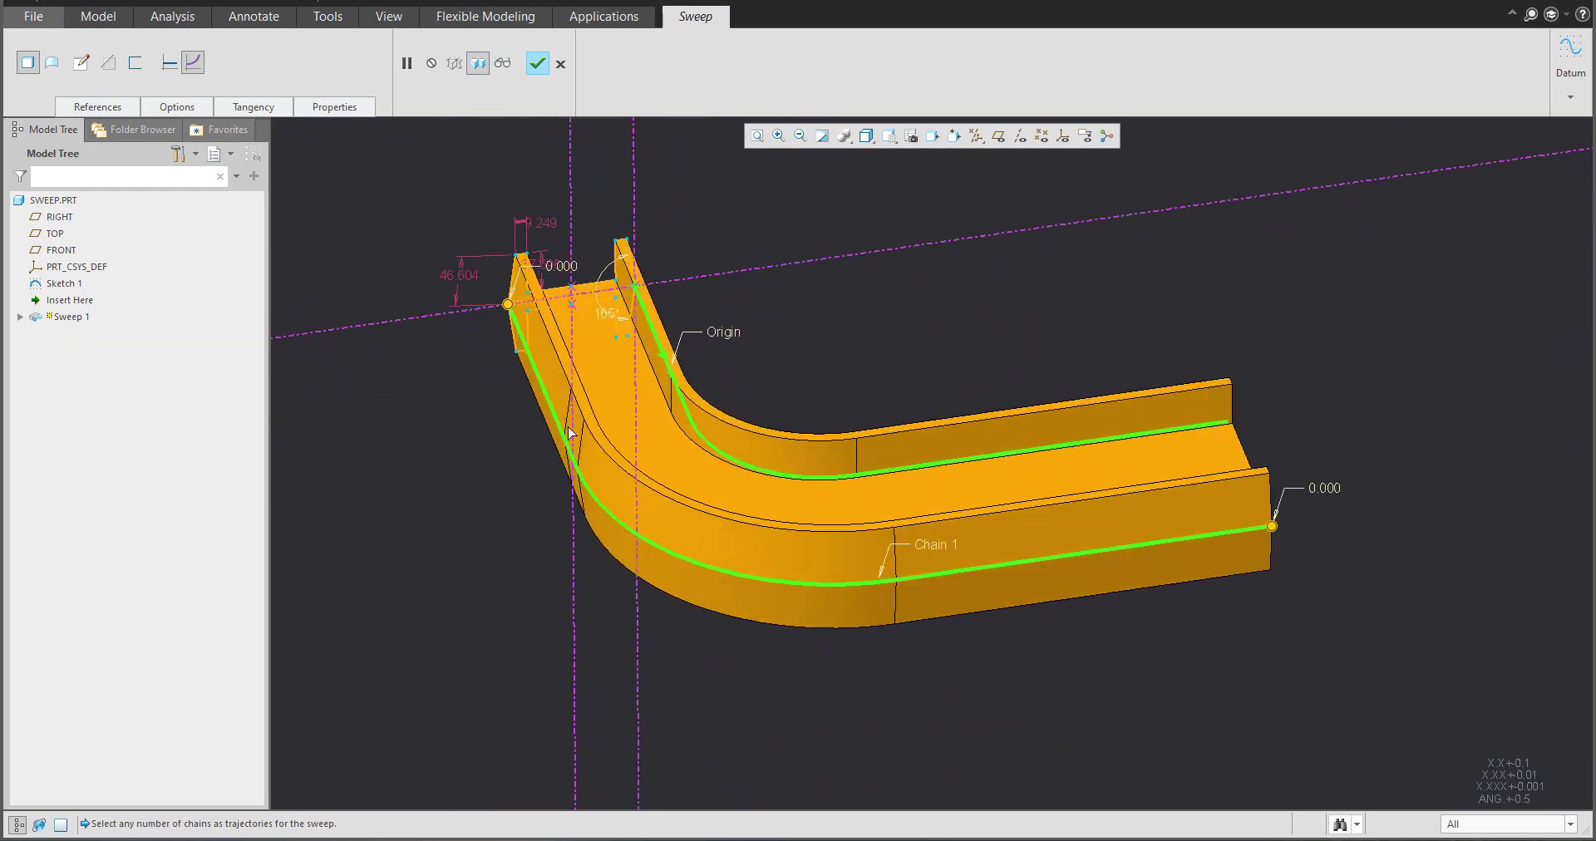
left_click(532, 70)
middle_click_drag(757, 352, 844, 422)
scroll(773, 449, "up", 3)
- Drag Sketch 1's bend to tighten the trajectory radii to R60.032 and R152.671
left_click(56, 287)
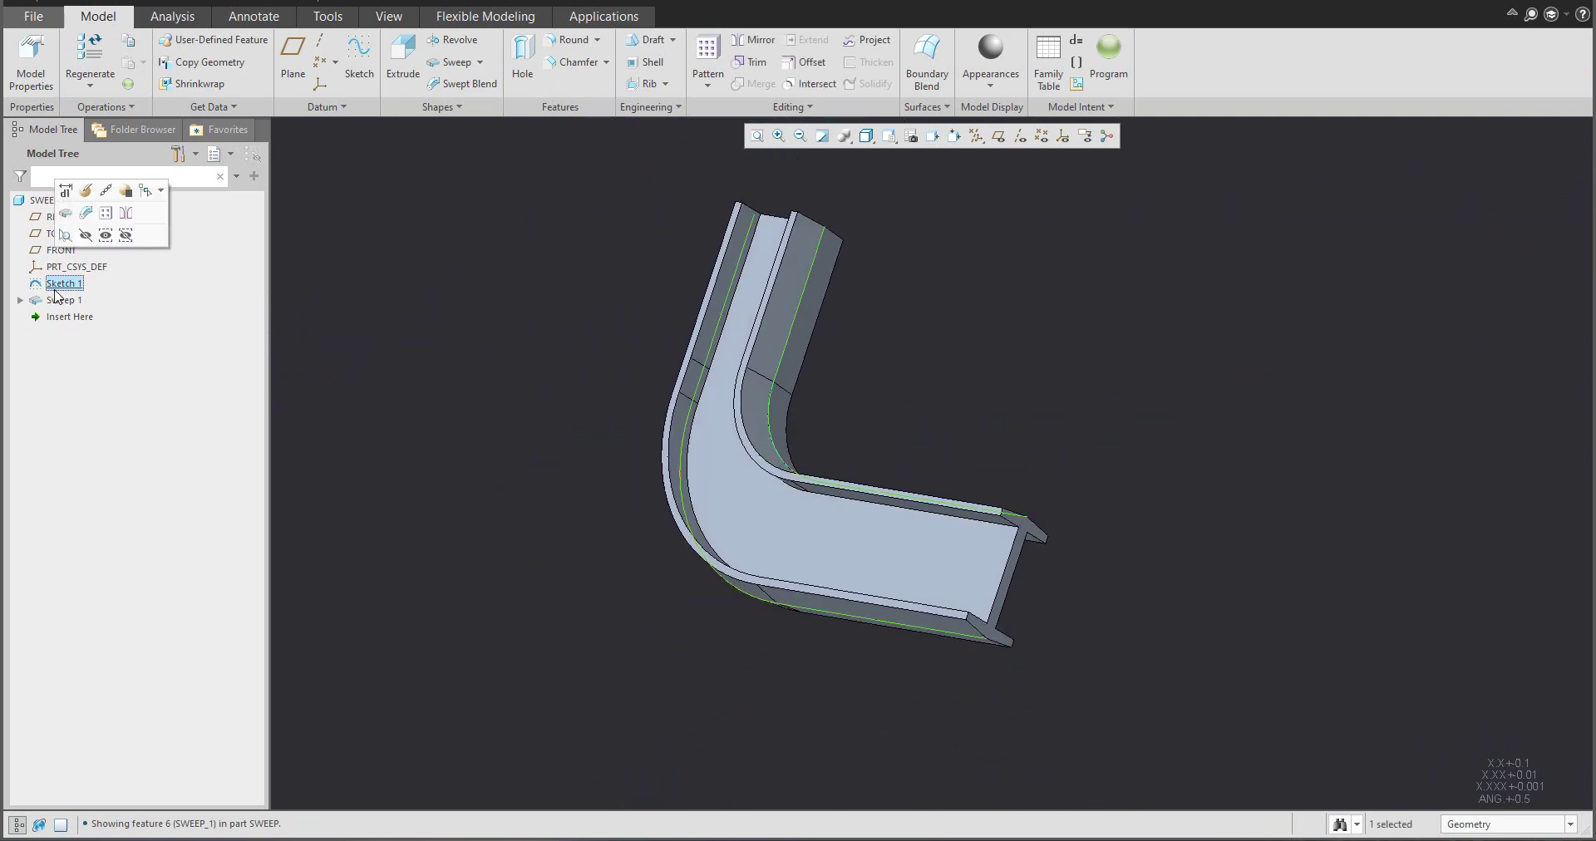
left_click(68, 194)
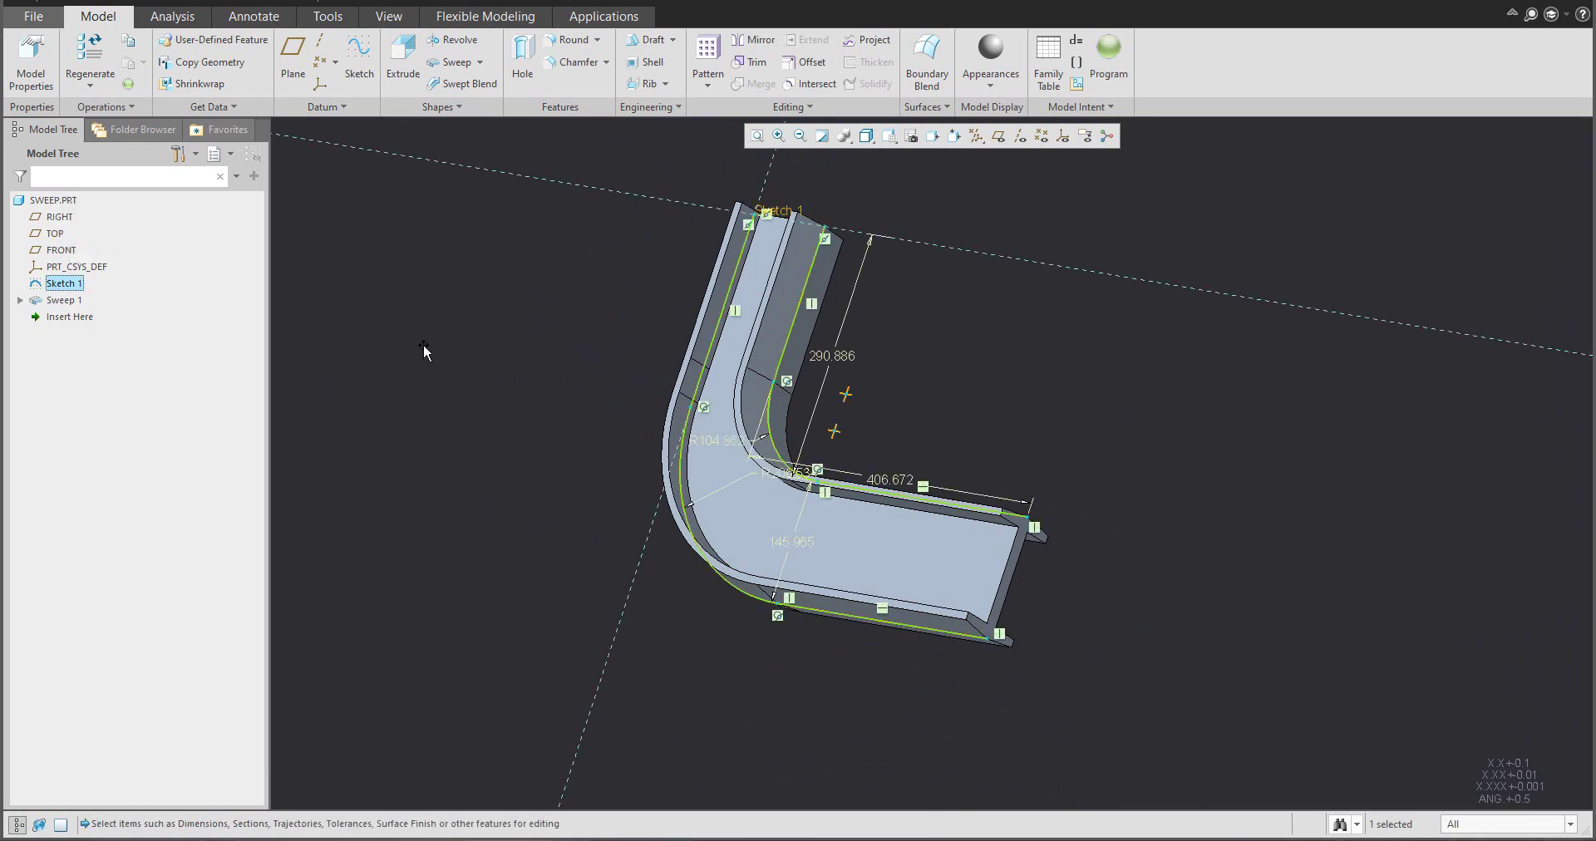
scroll(773, 424, "down", 4)
mouse_move(806, 390)
left_mouse_down()
mouse_move(812, 366)
mouse_move(852, 407)
mouse_move(838, 390)
mouse_move(785, 412)
left_mouse_up()
mouse_move(786, 411)
middle_mouse_down()
mouse_move(835, 391)
mouse_move(852, 439)
middle_mouse_up()
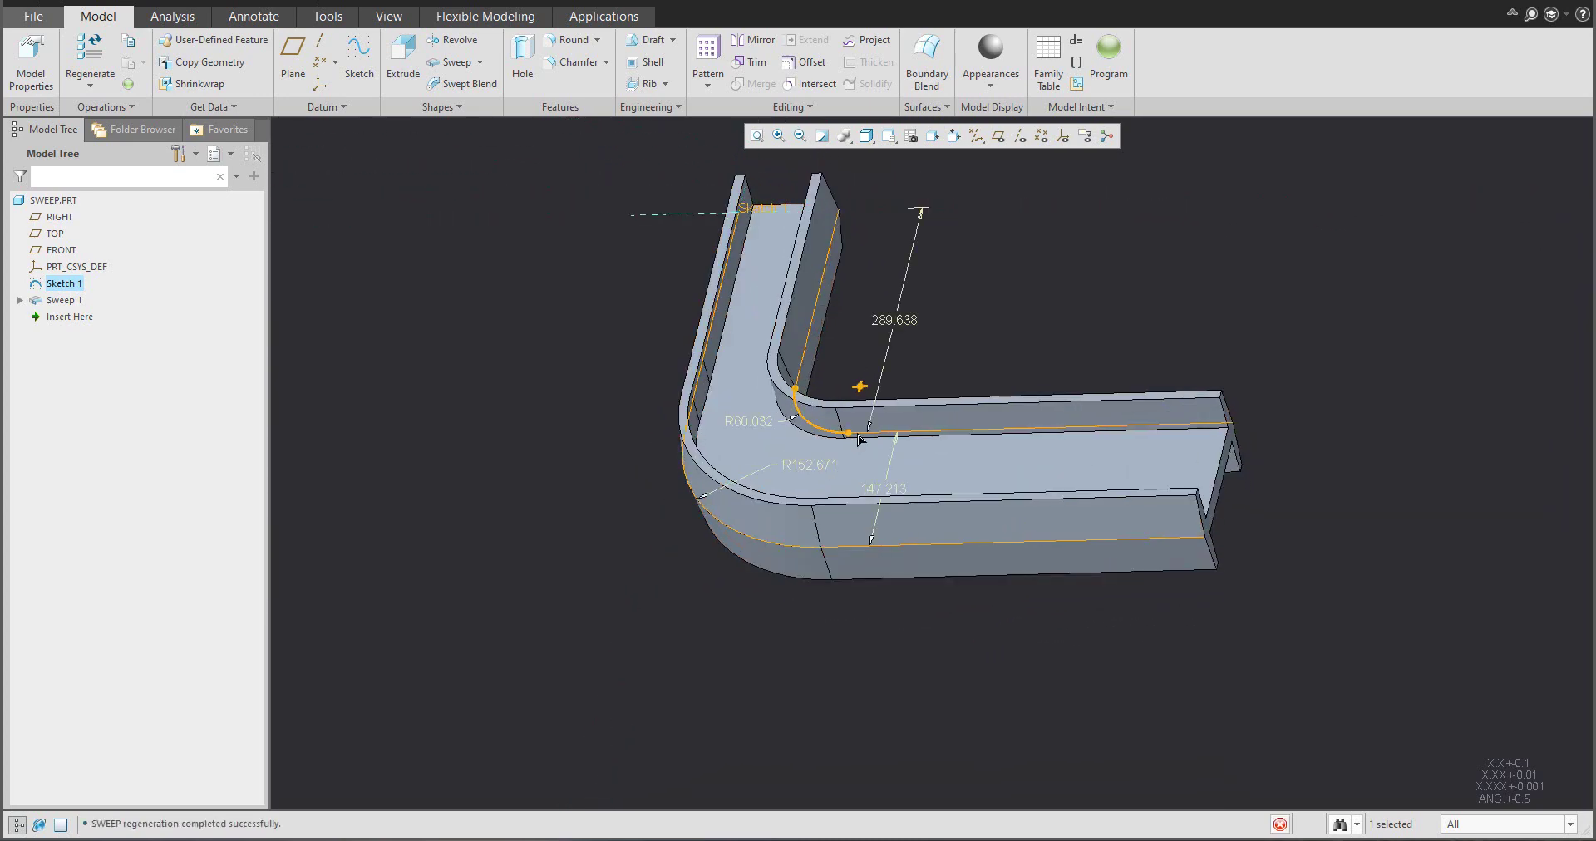